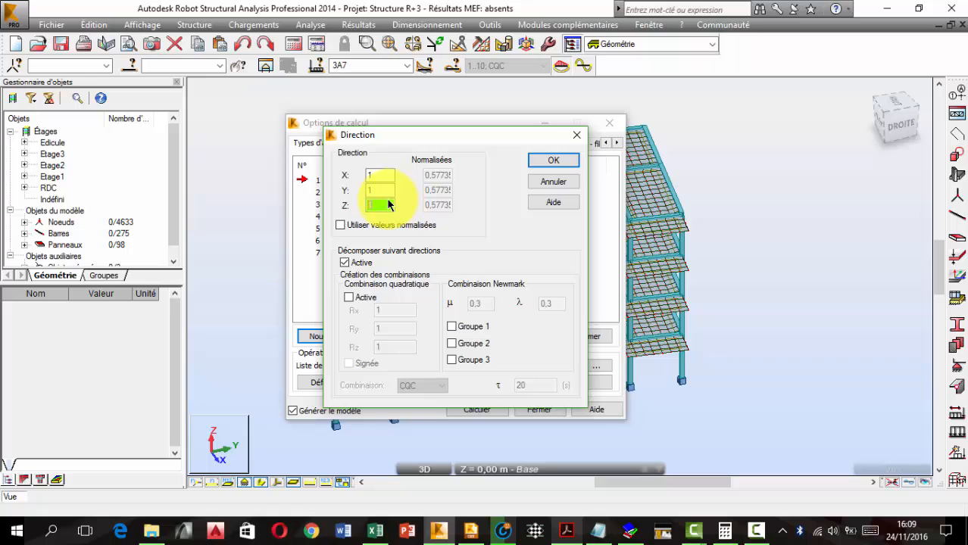
Set the R.P.S. 2011 seismic direction to X 1, Y 1, Z 0 with decomposition along directions active, and accept it
double_click(387, 205)
double_click(379, 175)
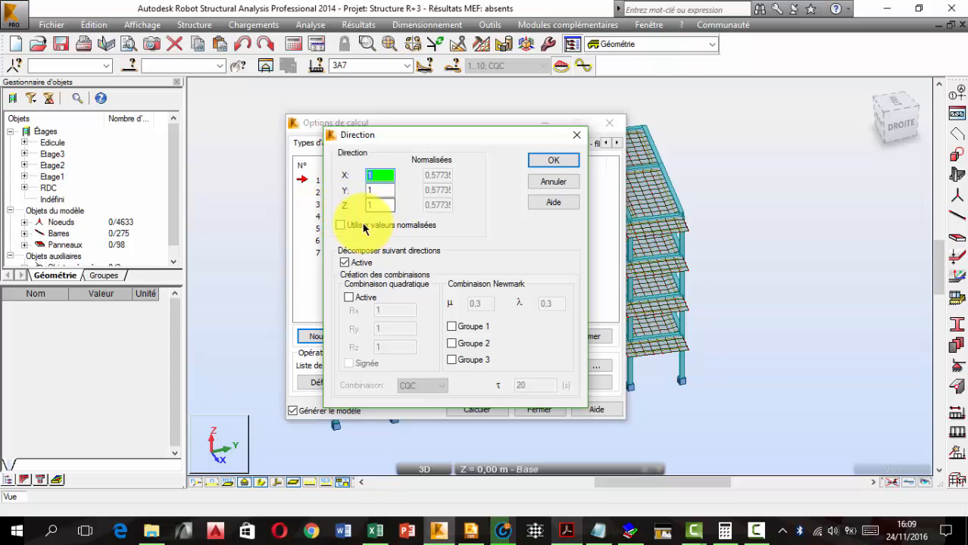
drag(419, 143, 422, 157)
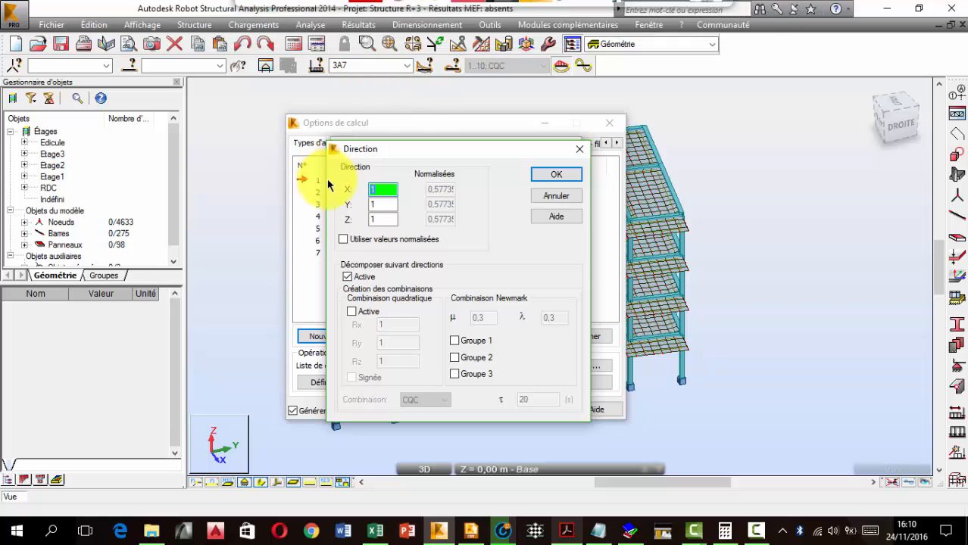
click(393, 219)
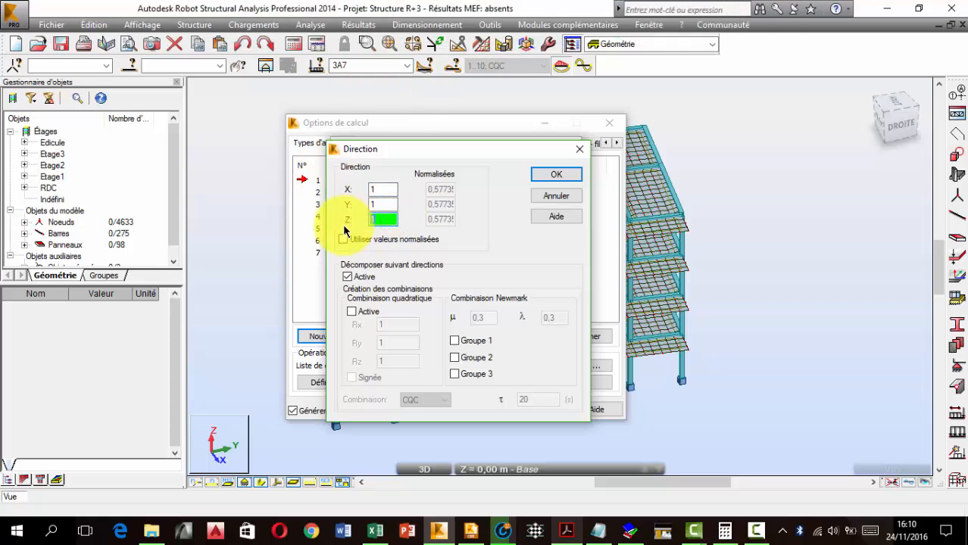
text(0)
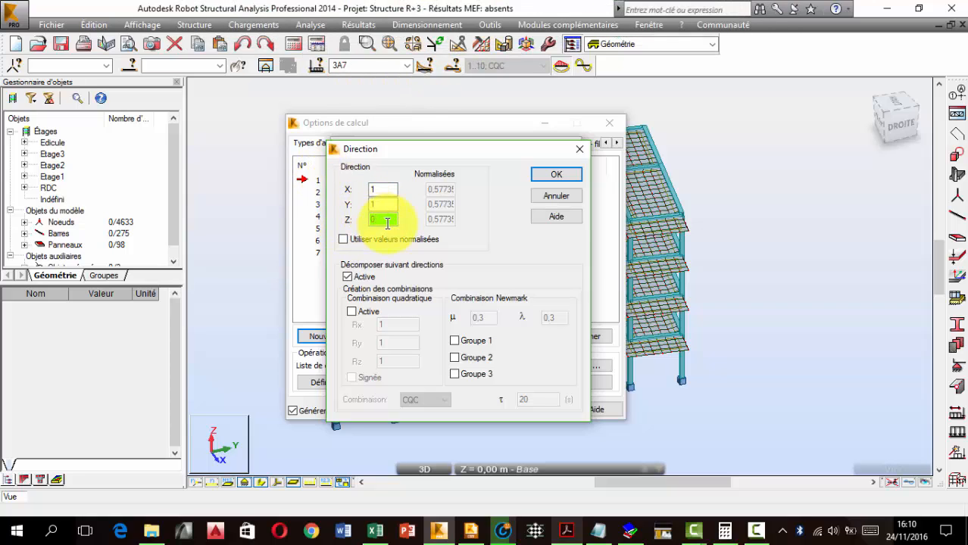
double_click(394, 220)
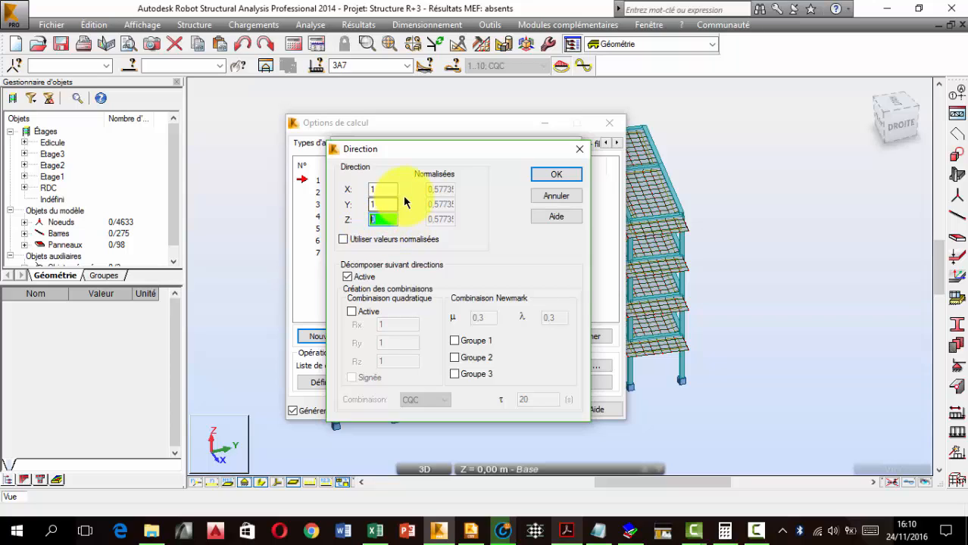
click(360, 279)
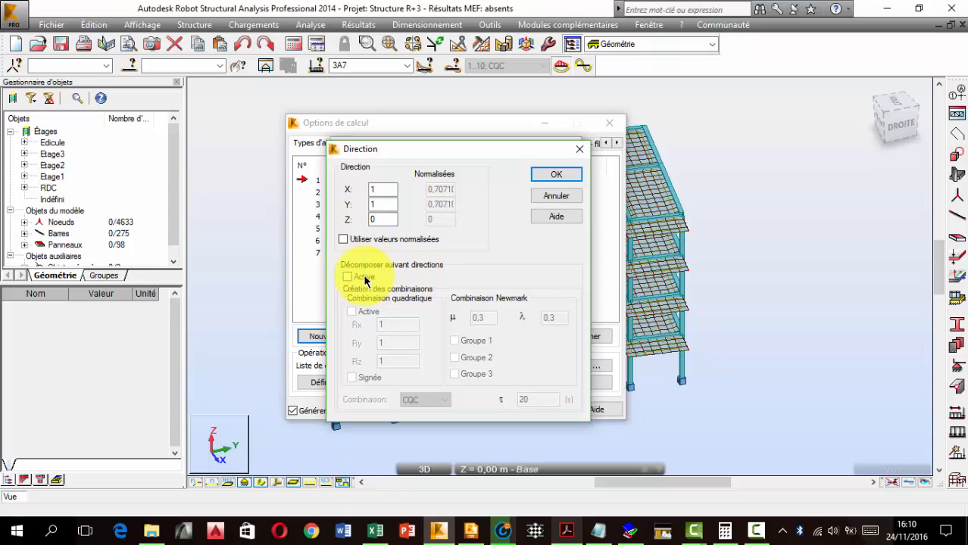
click(361, 278)
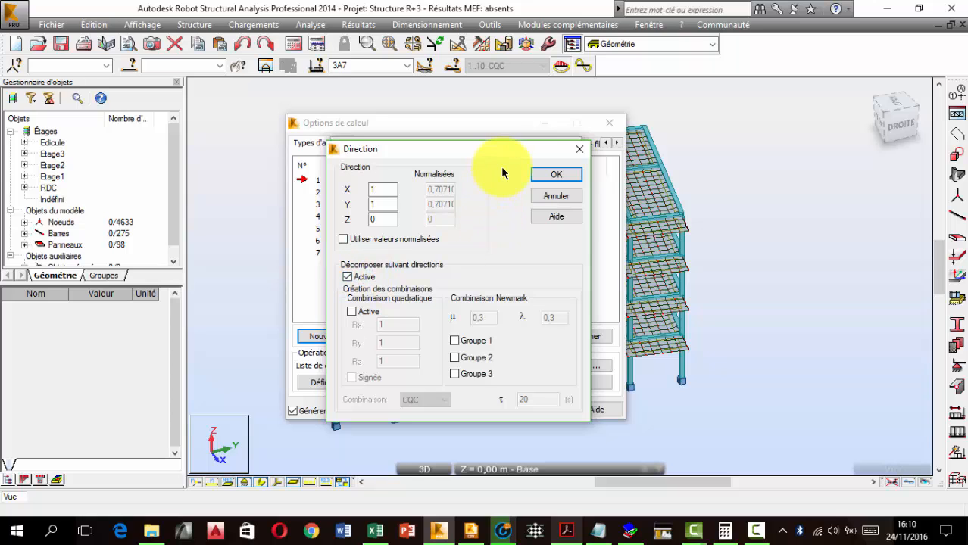
drag(510, 159, 543, 164)
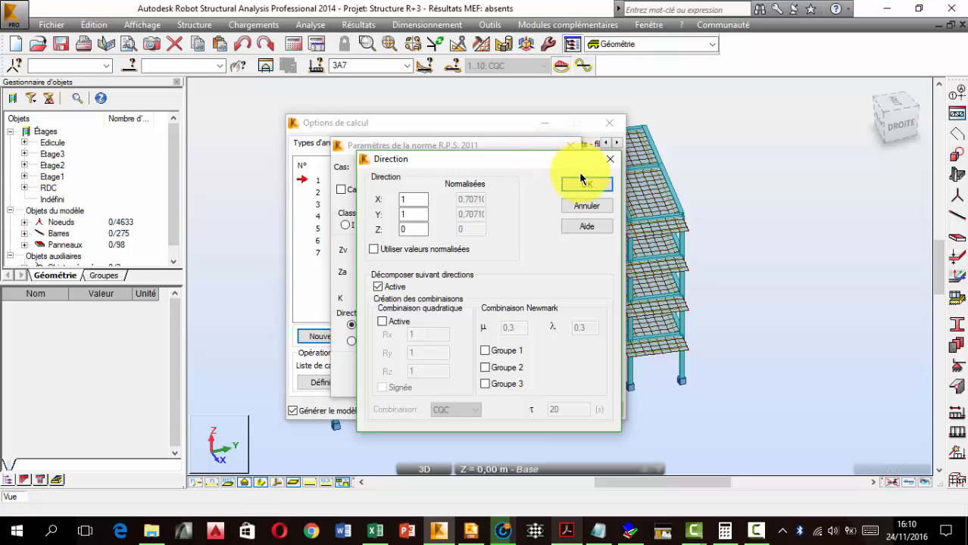
click(377, 287)
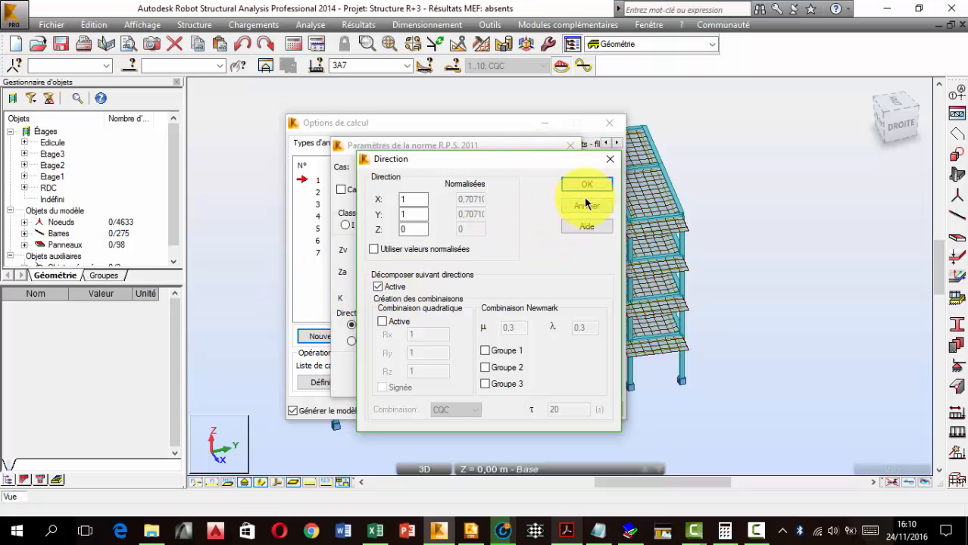
click(586, 185)
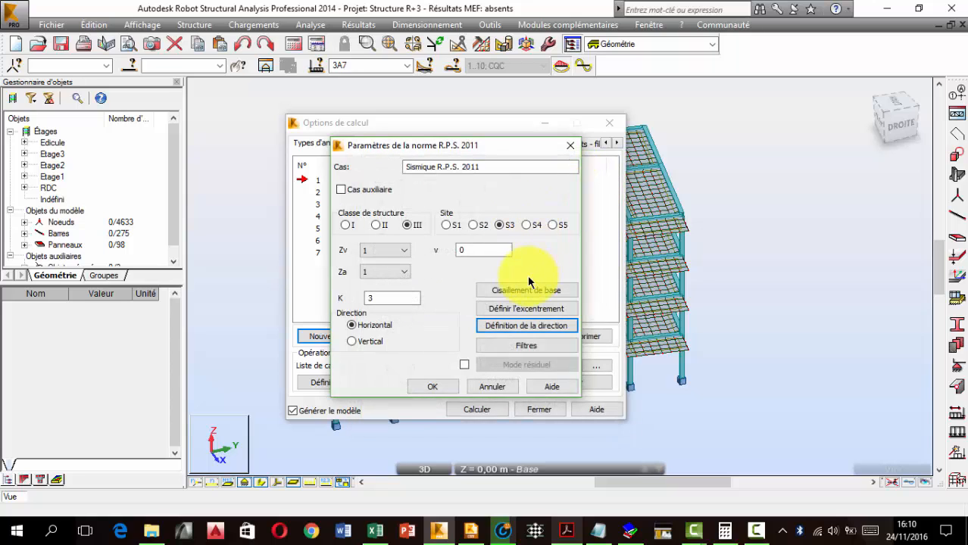
Filter the modes by mass percentage at 90 % and accept the R.P.S. 2011 seismic case parameters
click(505, 344)
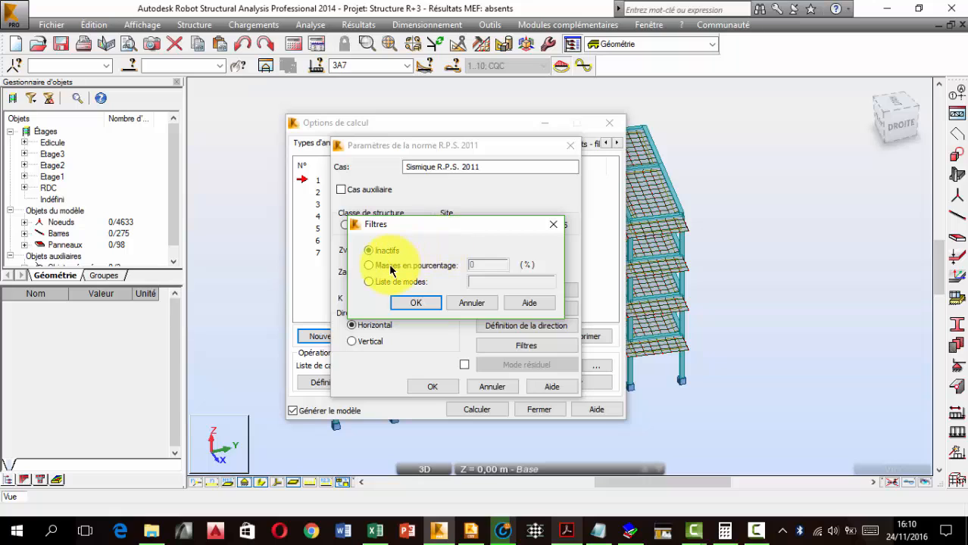
click(382, 267)
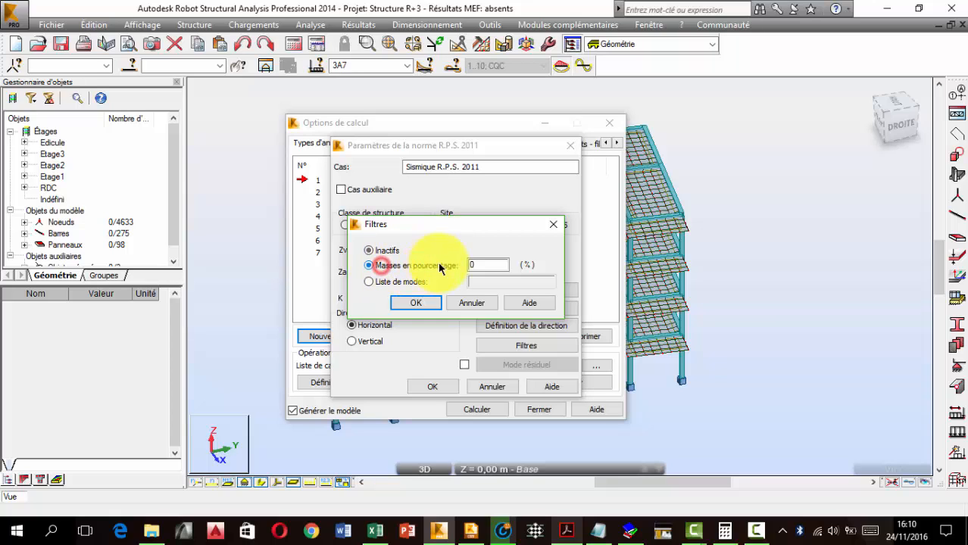
drag(481, 263, 381, 265)
text(90)
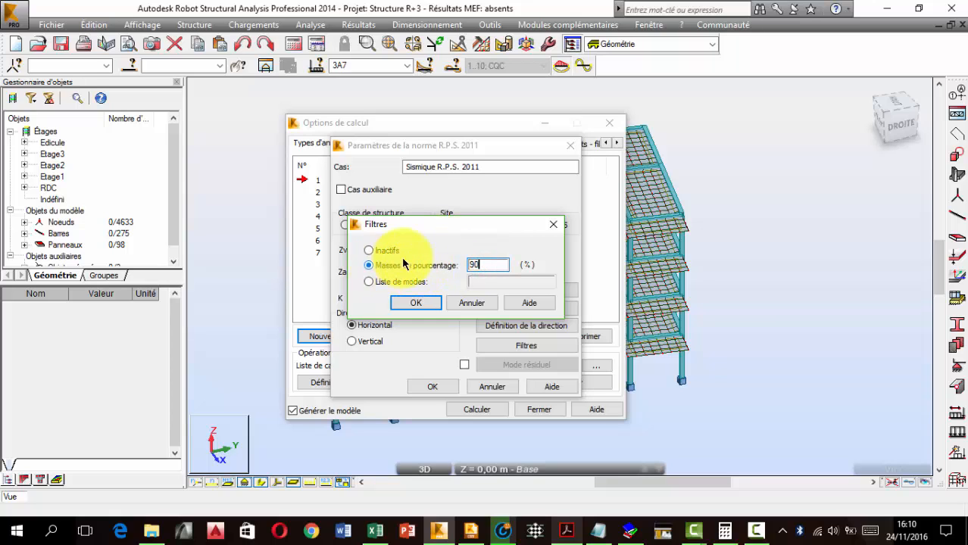
click(419, 300)
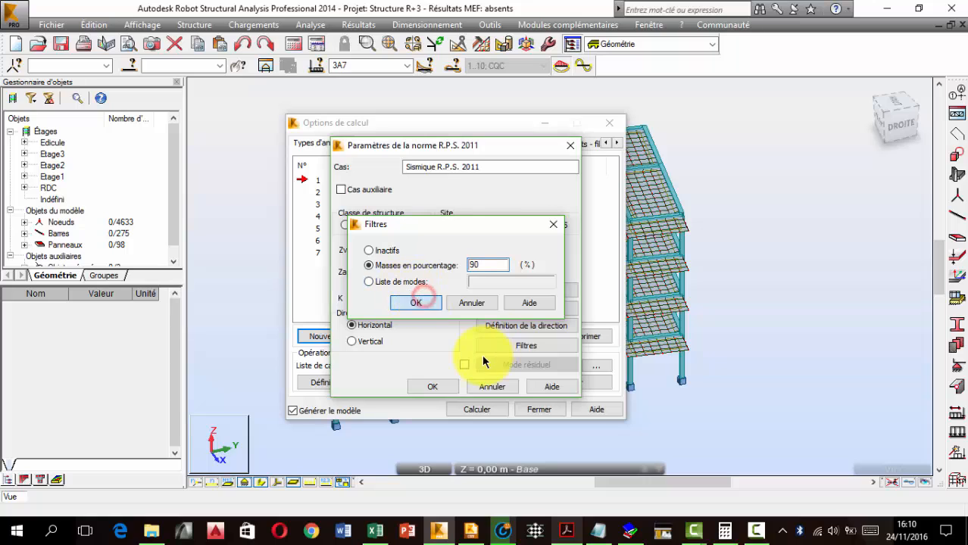
click(430, 388)
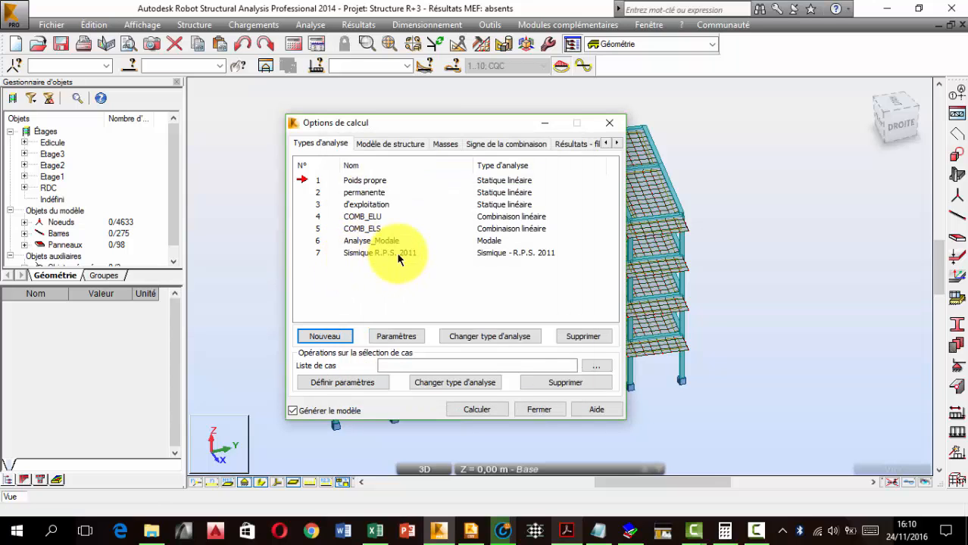
Check the direction definition of seismic case 7 and rename the case SX
double_click(311, 253)
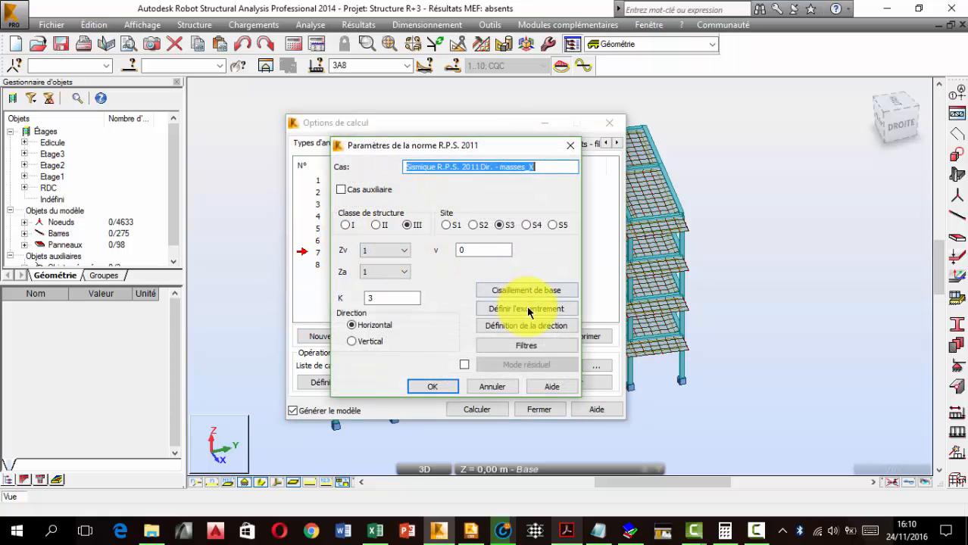
click(515, 327)
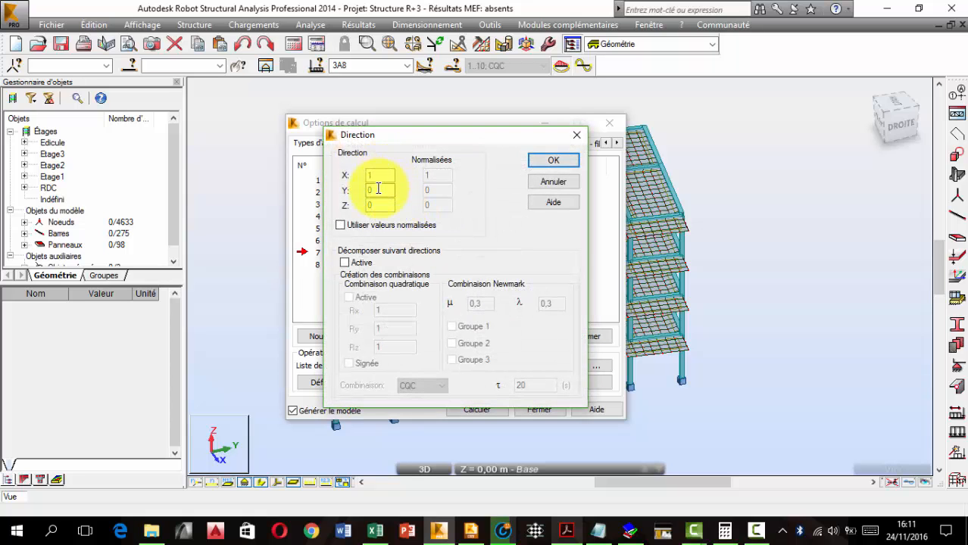
double_click(379, 189)
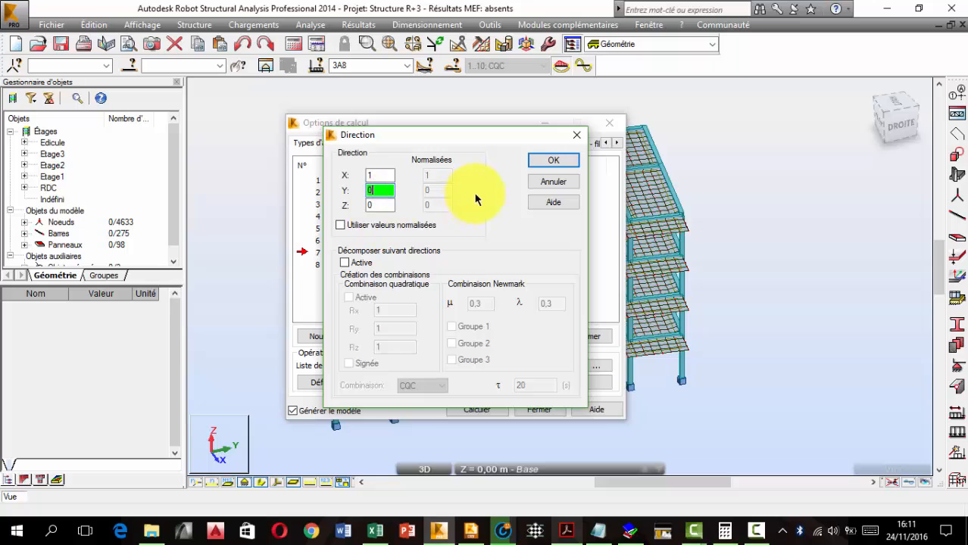
click(554, 163)
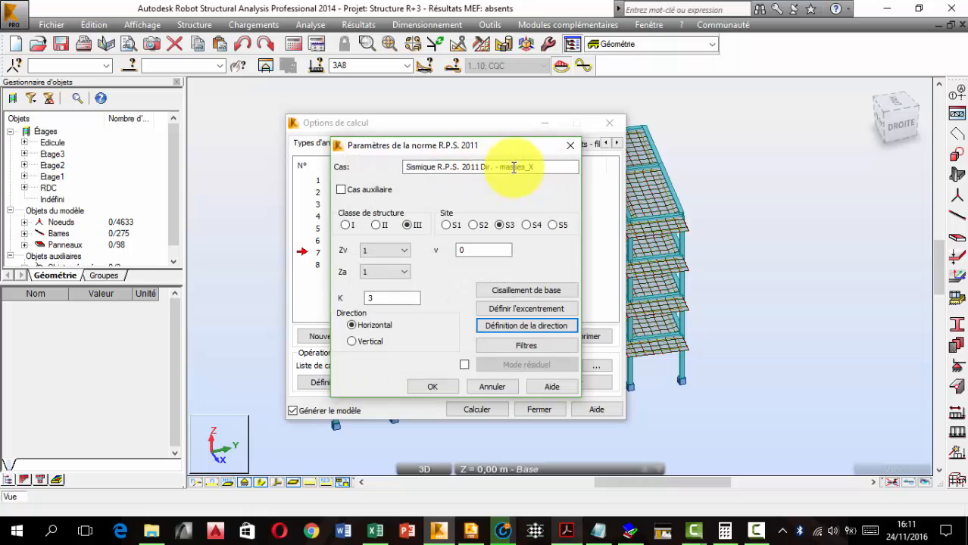
click(515, 166)
drag(515, 167, 378, 151)
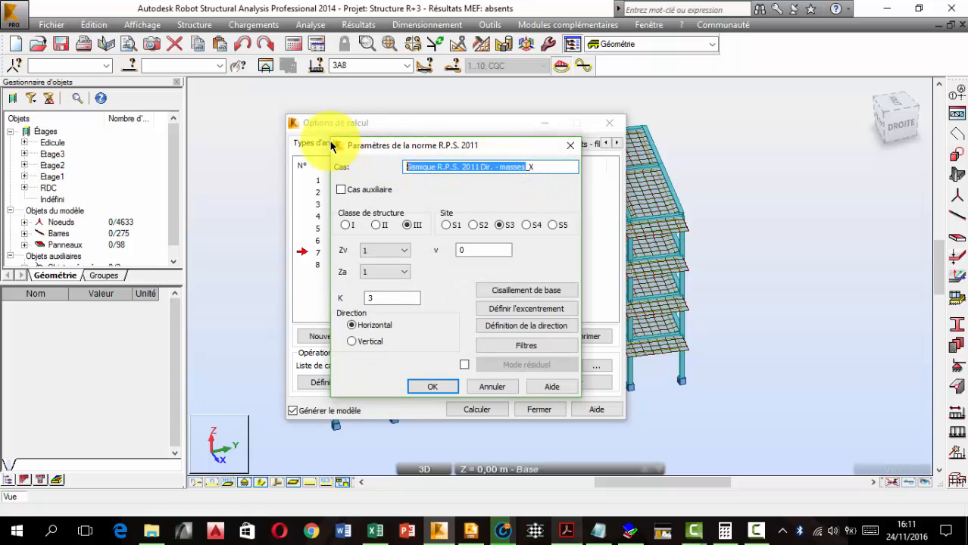
text(S)
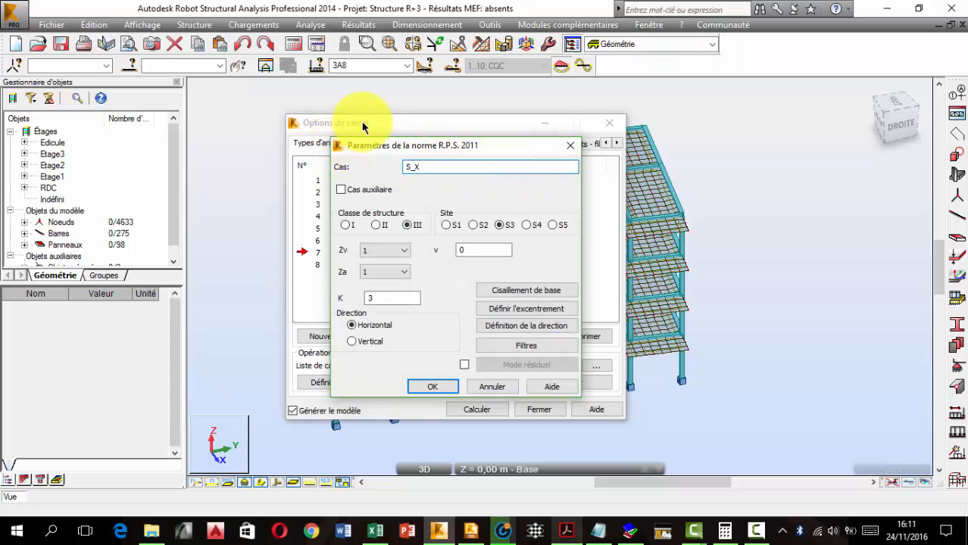
key(Delete)
key(Delete)
text(X)
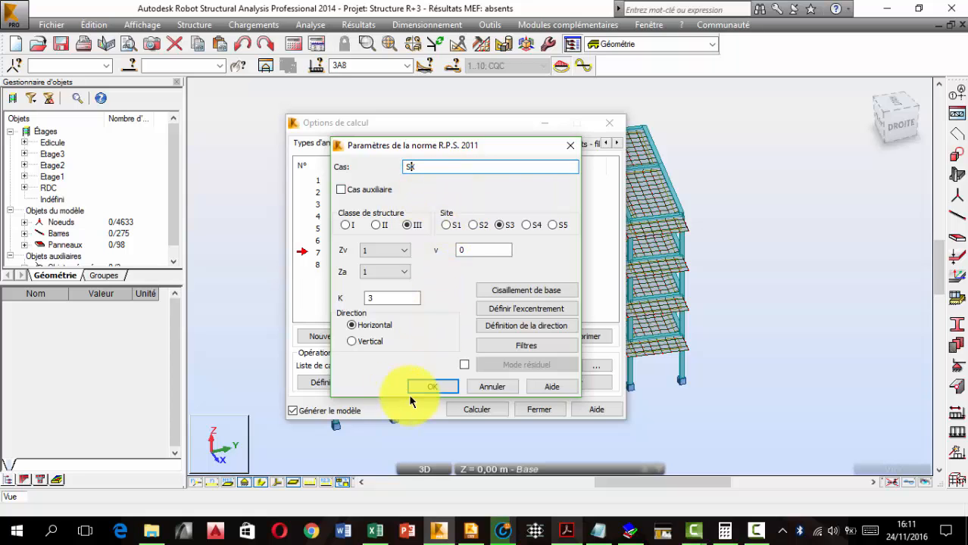
click(429, 385)
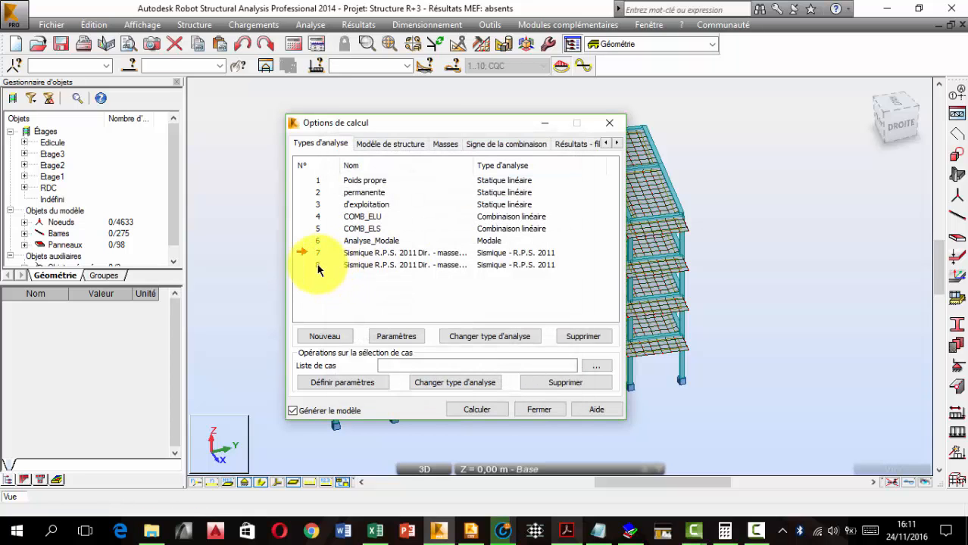
Check the direction definition of seismic case 8 and rename the case SY
double_click(316, 267)
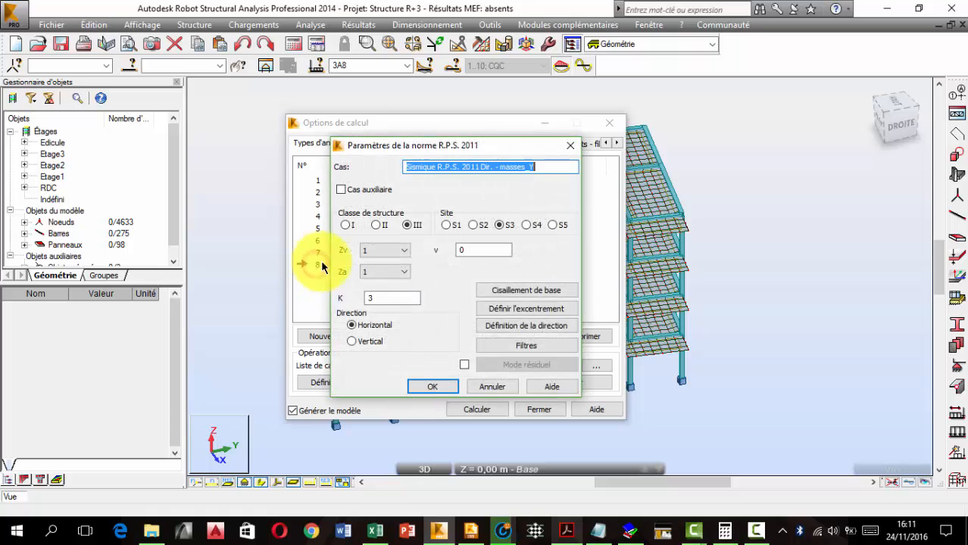
click(537, 334)
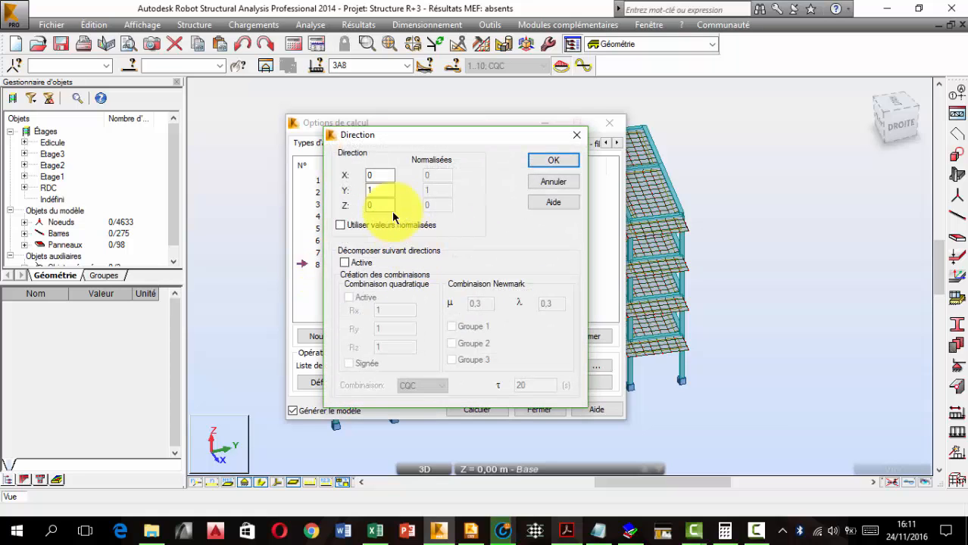
double_click(380, 190)
click(559, 160)
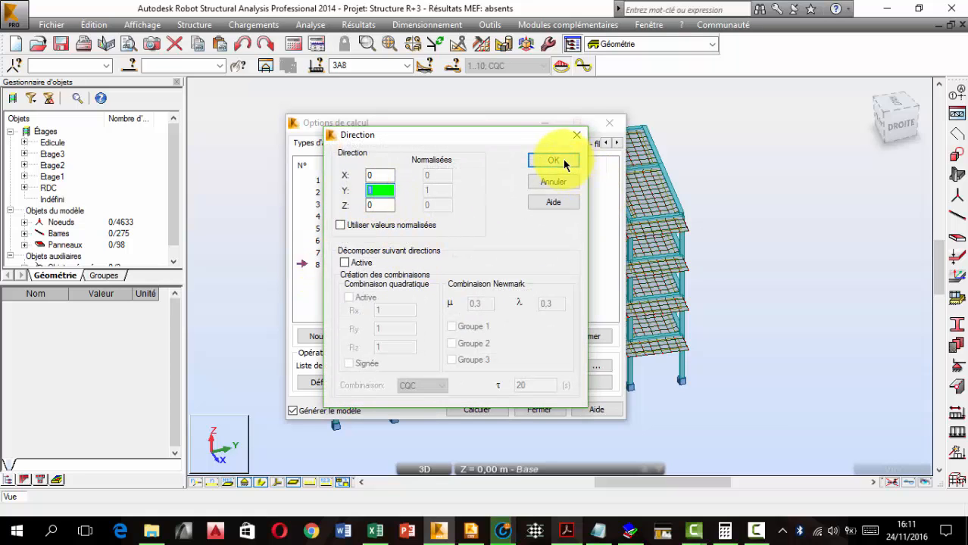
drag(528, 167, 351, 154)
text(SY)
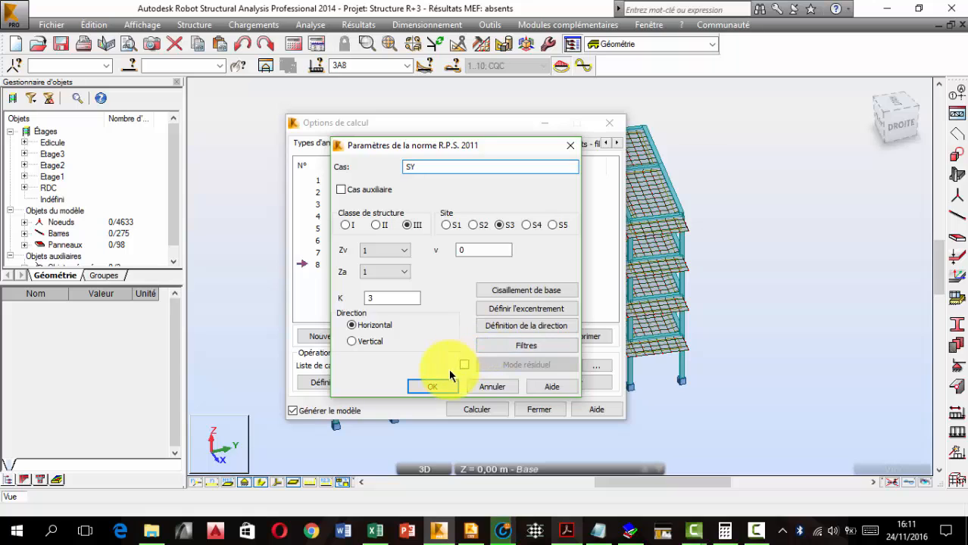
click(432, 386)
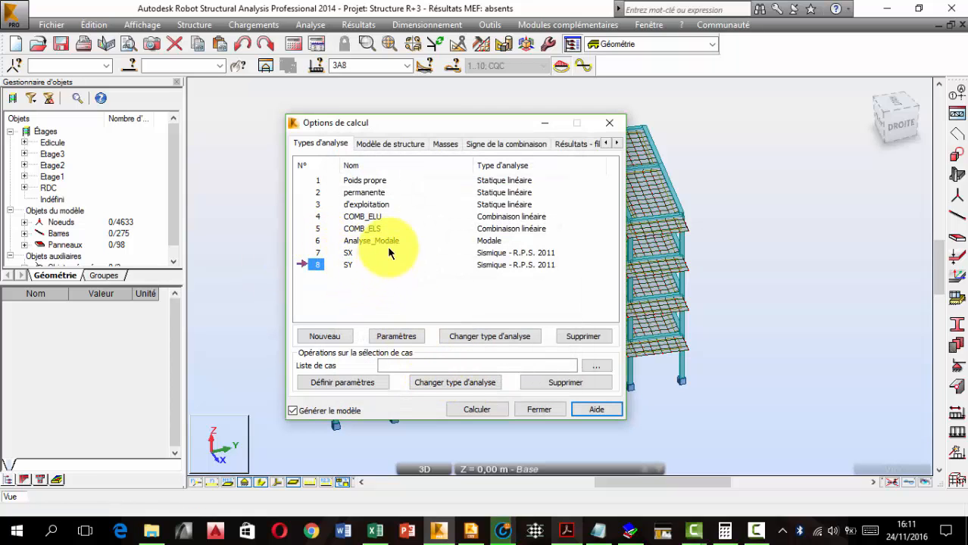
Close the calculation options and open the manual combinations definition, moved clear of the model's far side
click(492, 471)
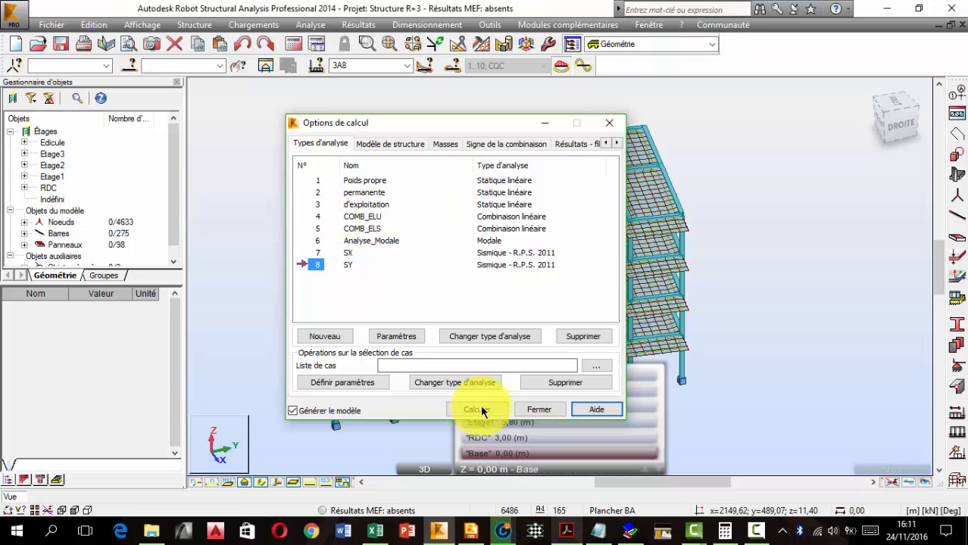
click(536, 409)
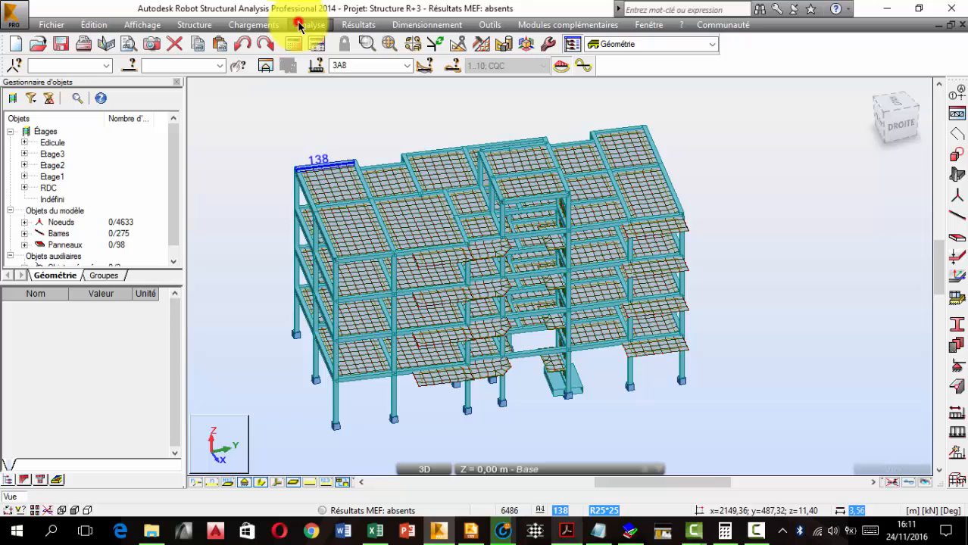
click(301, 25)
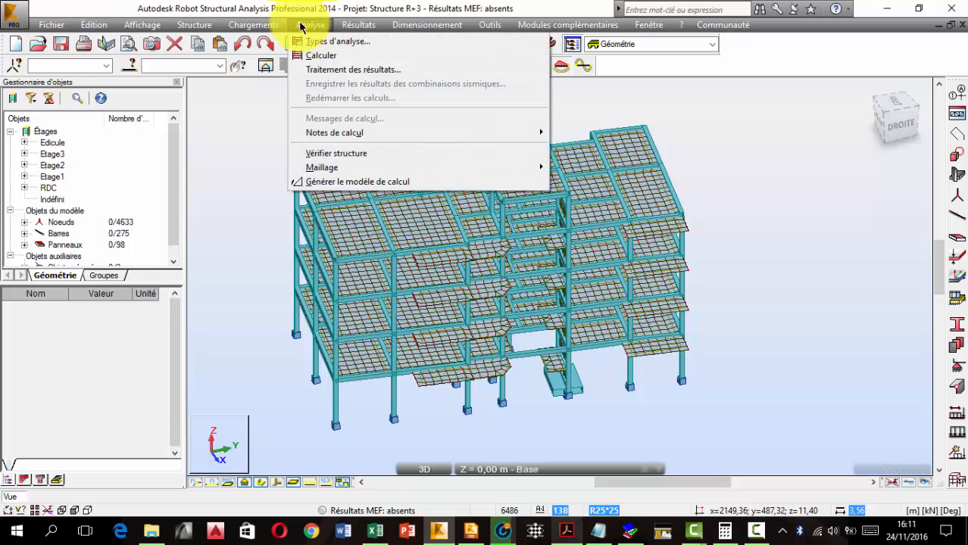
mouse_move(253, 25)
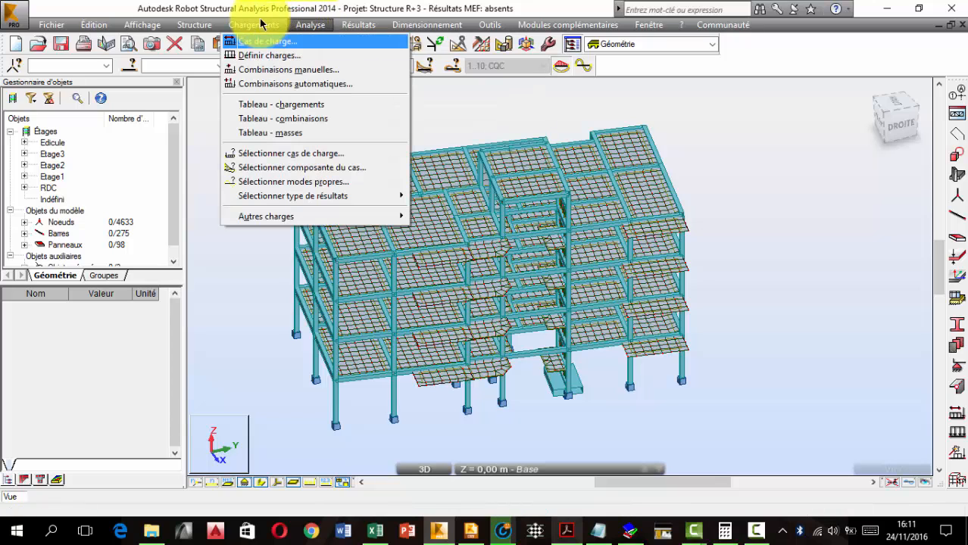
click(281, 76)
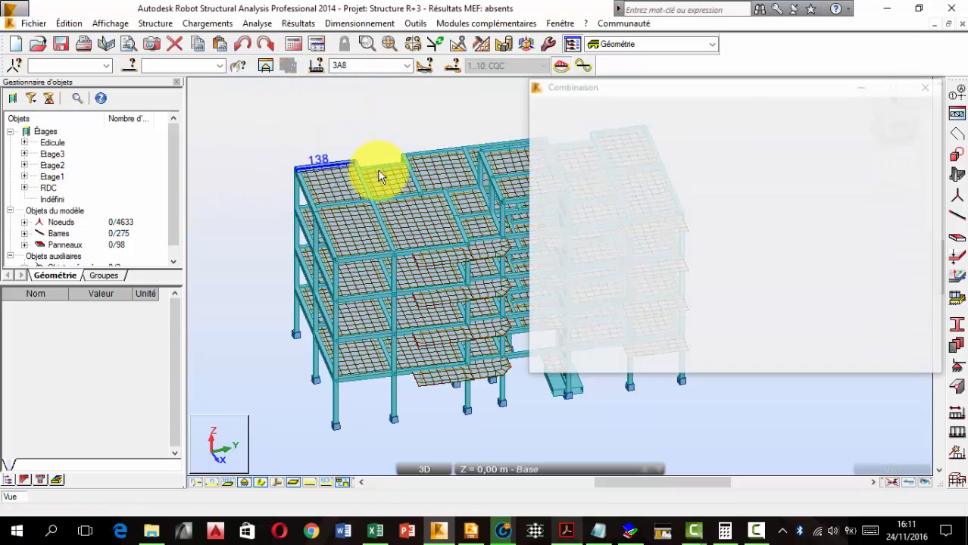
drag(633, 88, 299, 91)
Start new combination number 9 with type ACC and clear its default name
click(242, 369)
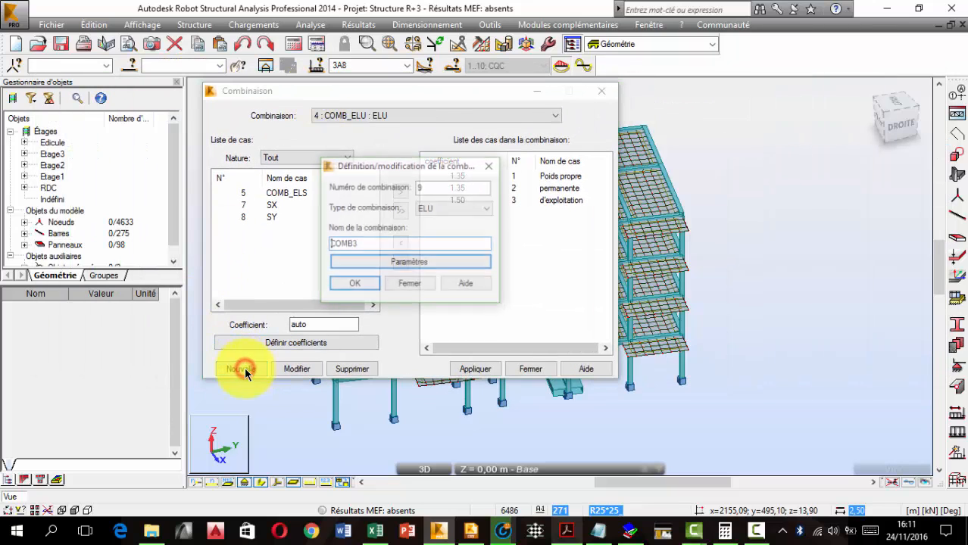
click(454, 208)
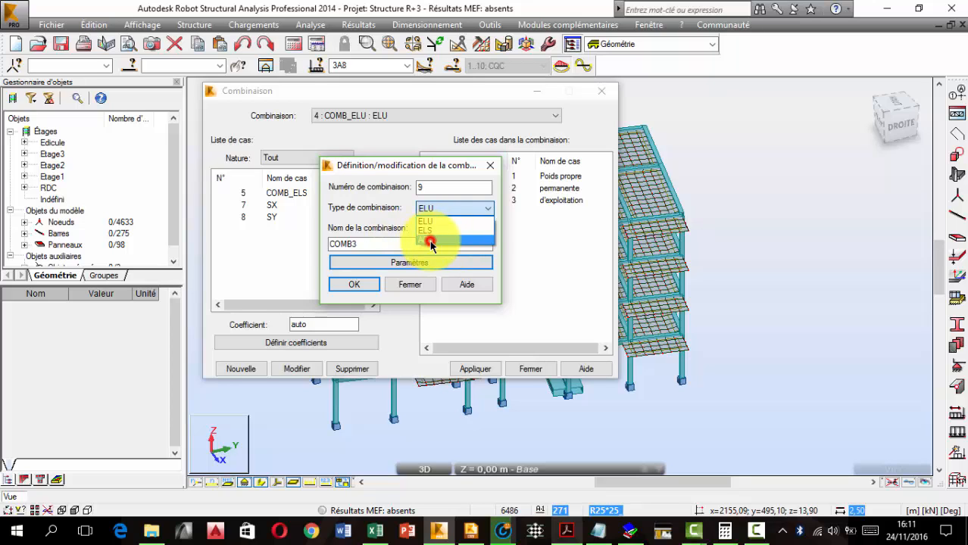
click(428, 241)
double_click(394, 244)
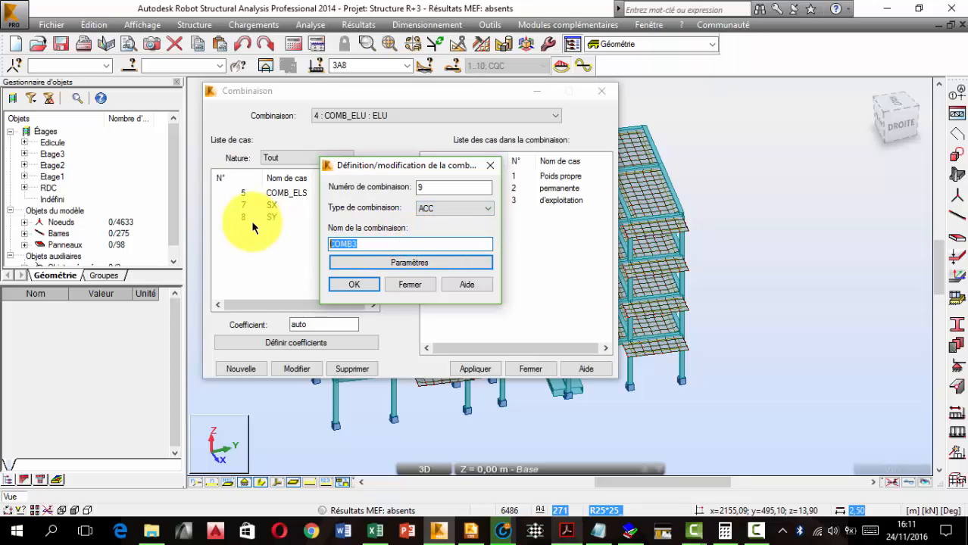
key(BackSpace)
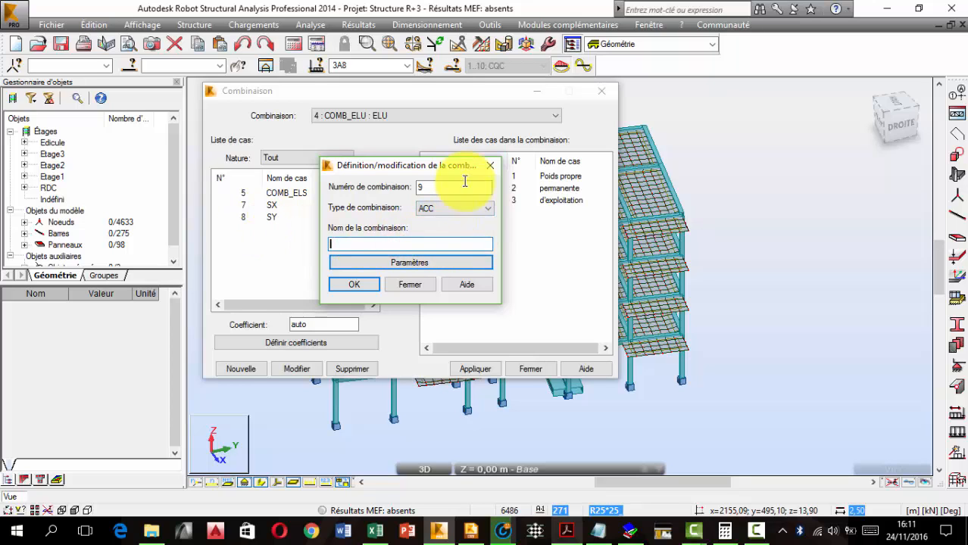
Switch to the Notepad file Combinaisons ACC and examine the accidental combination formulas for the X and Y directions
click(600, 533)
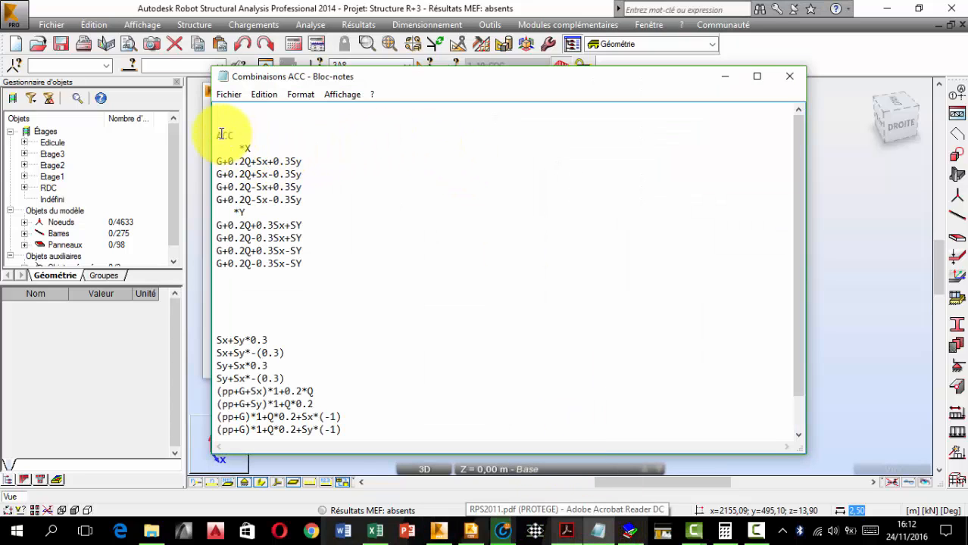
drag(218, 132, 317, 260)
click(273, 200)
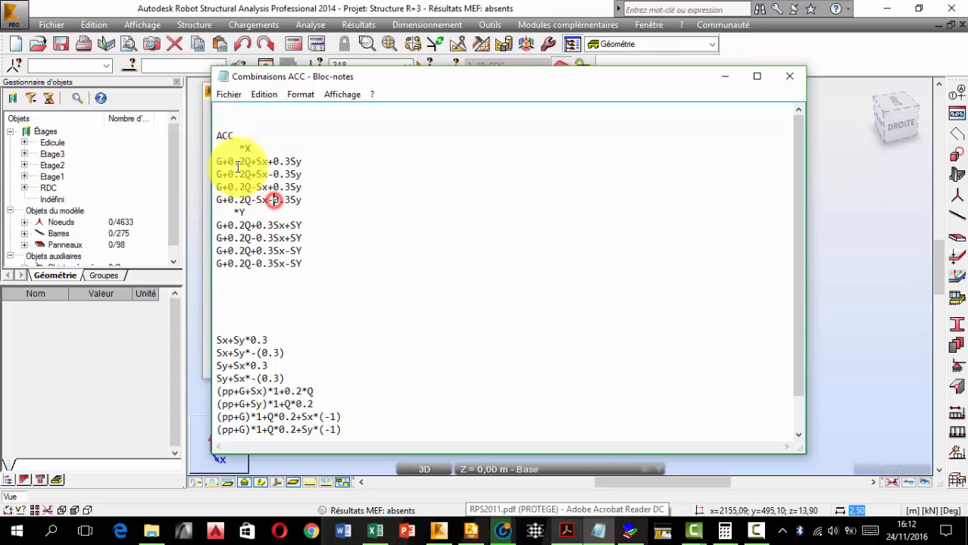
drag(263, 151, 235, 152)
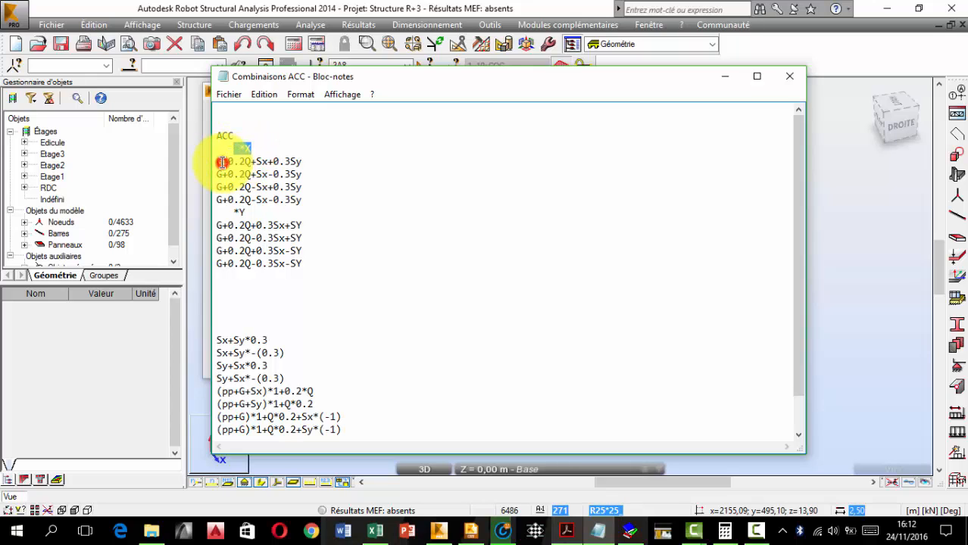
click(222, 162)
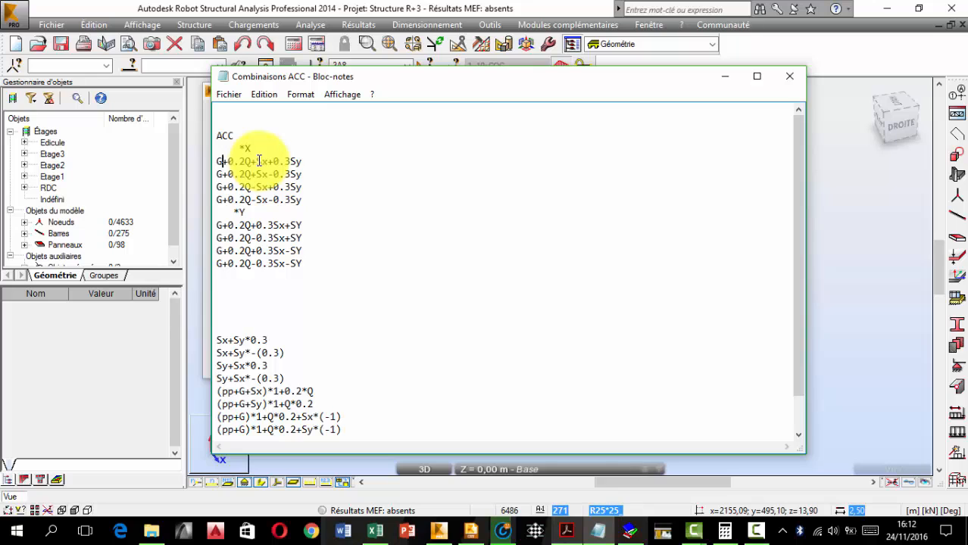
double_click(259, 161)
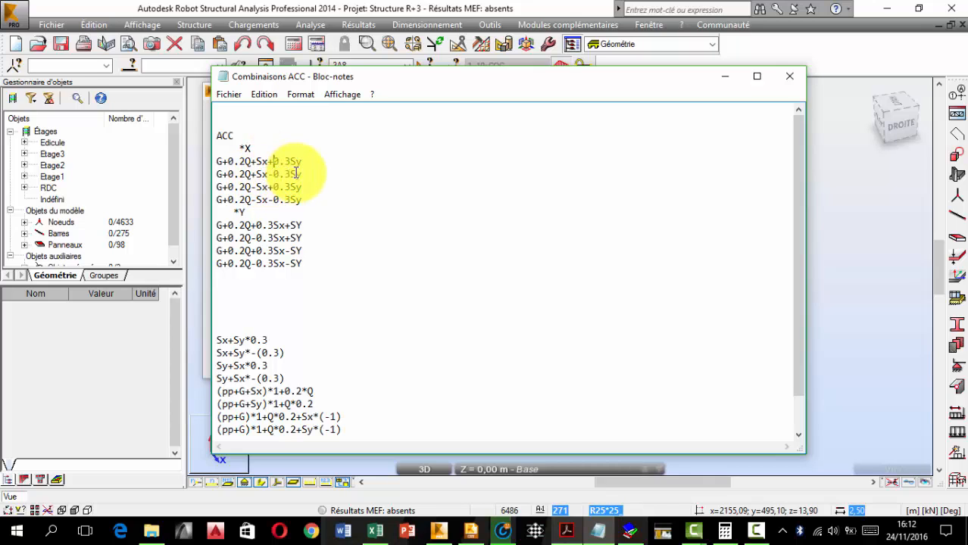
drag(301, 174, 275, 175)
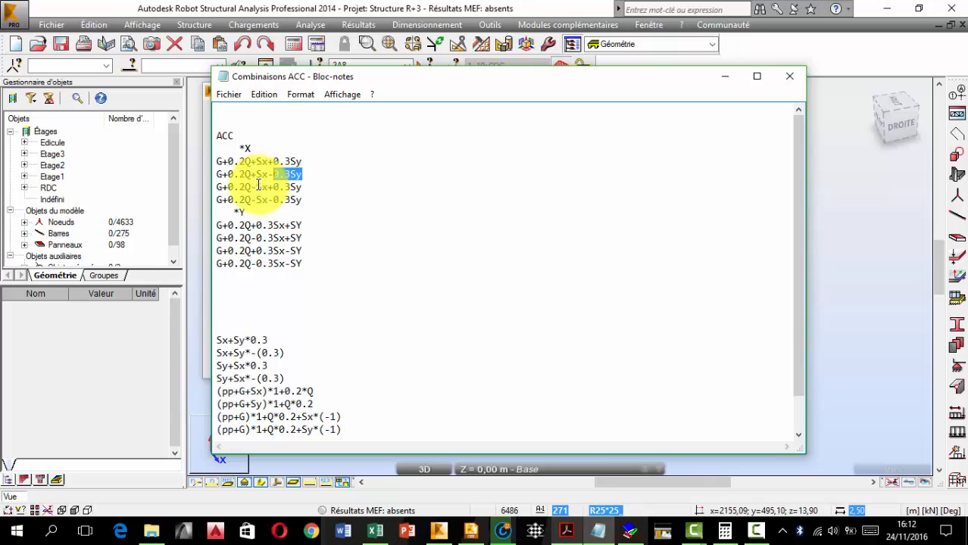
double_click(263, 188)
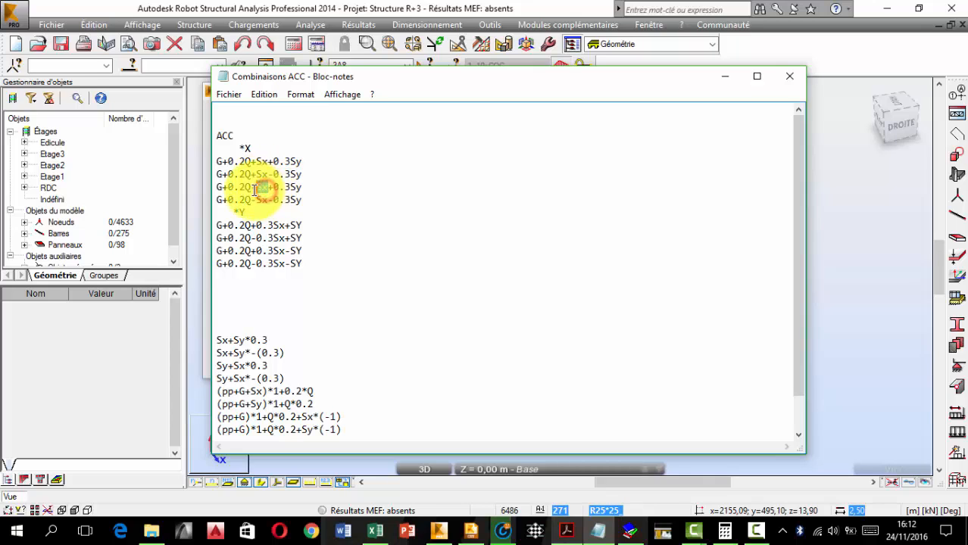
drag(300, 187, 278, 187)
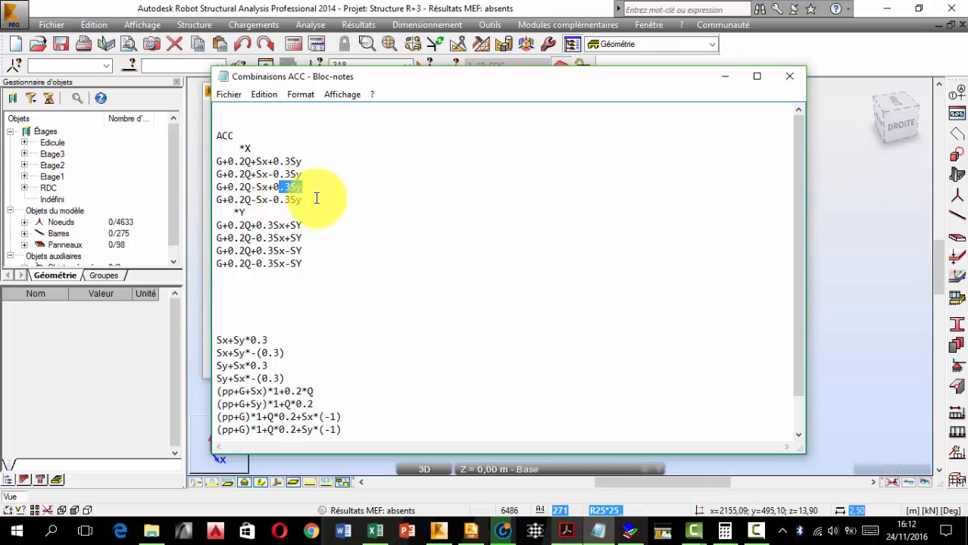
click(316, 198)
drag(295, 199, 222, 180)
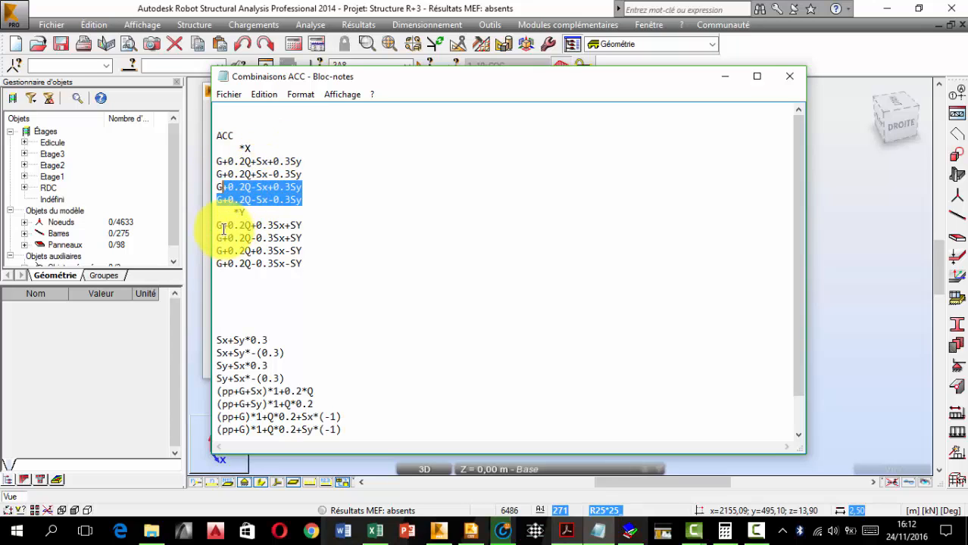
drag(223, 227, 256, 252)
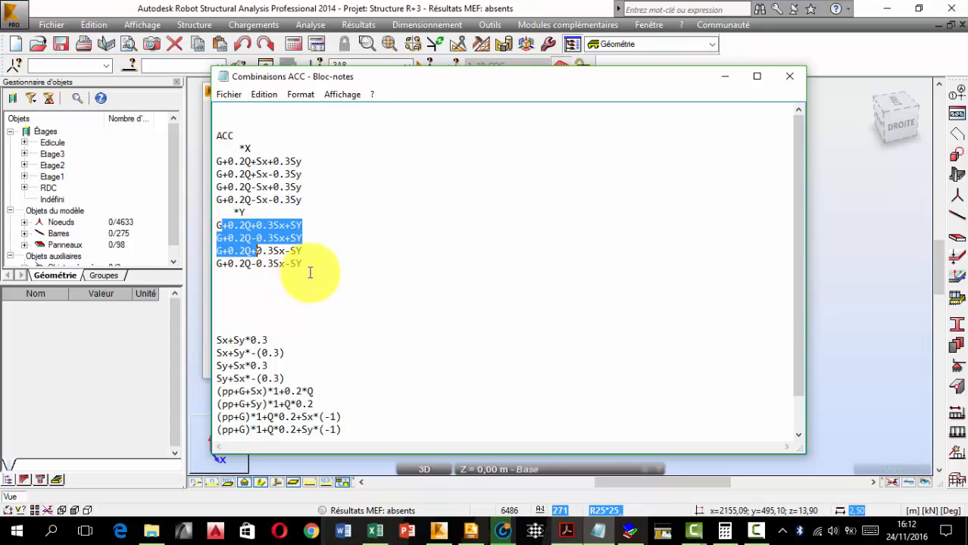
drag(315, 270, 298, 251)
click(277, 174)
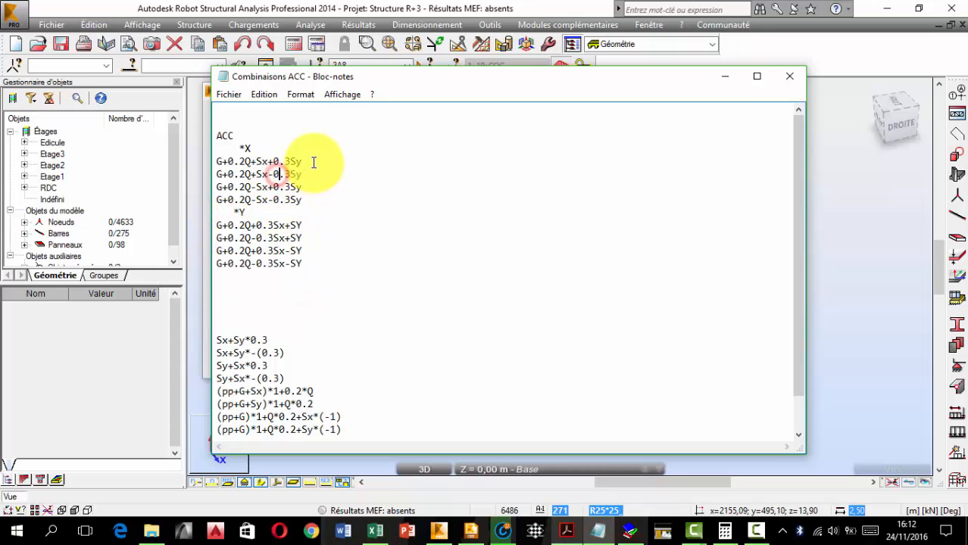
Copy the formula G+0.2Q+Sx+0.3Sy from the notes and paste it in Robot as the name of combination 9
drag(307, 161, 216, 161)
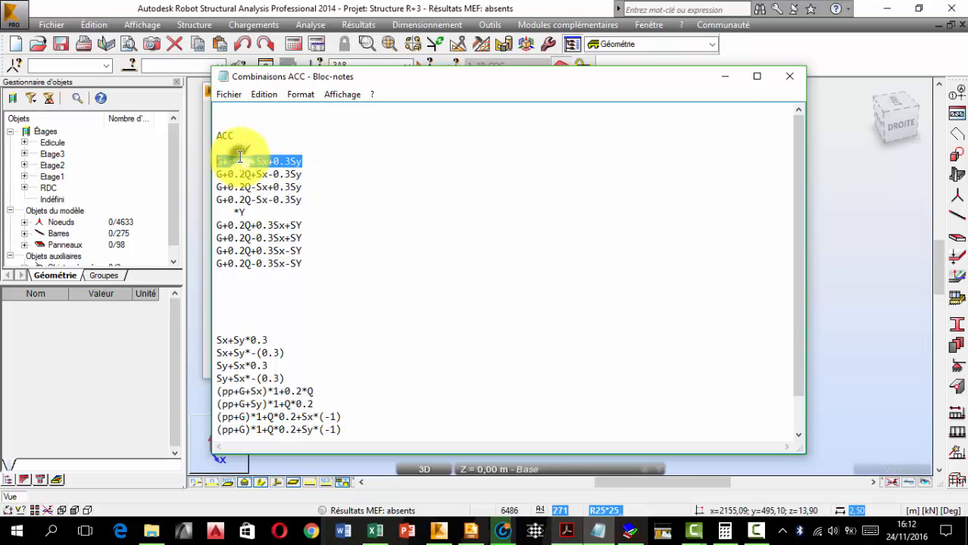
right_click(240, 159)
click(300, 202)
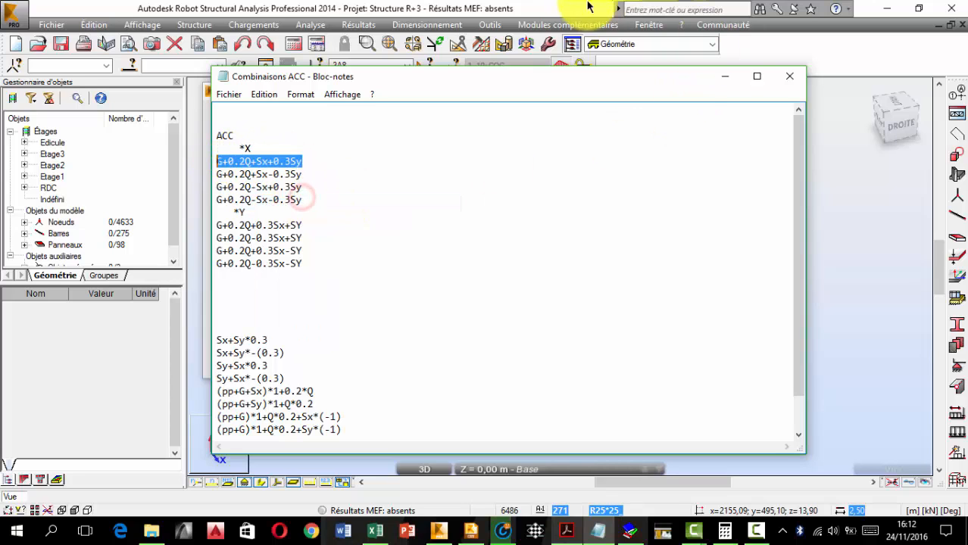
click(545, 8)
click(369, 244)
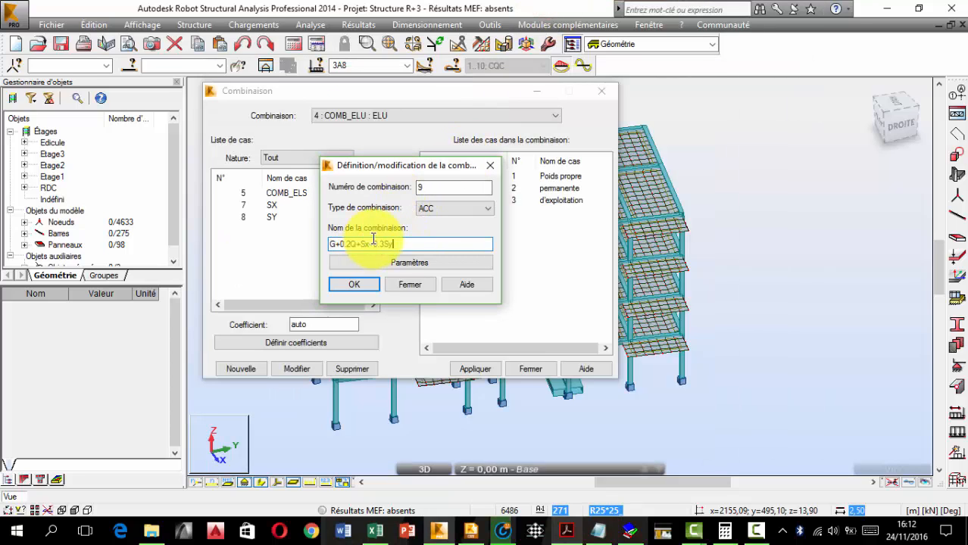
Accept the combination parameters with seismic combination type CQC and nature permanente, and create the combination
click(386, 259)
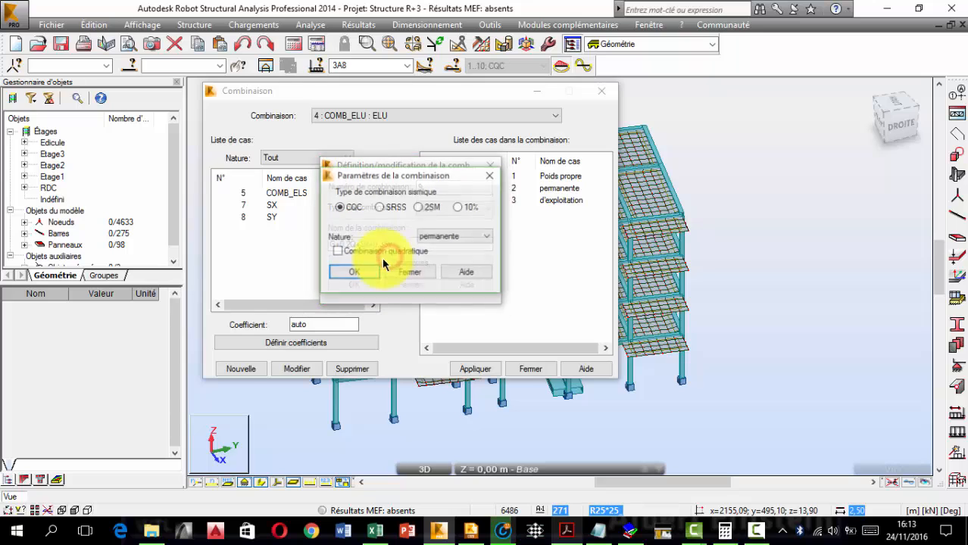
click(367, 274)
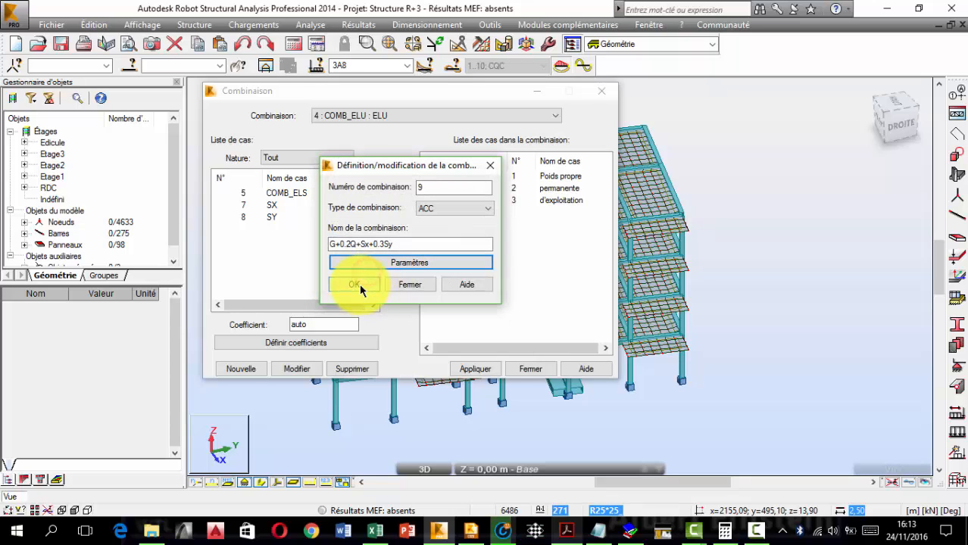
click(356, 284)
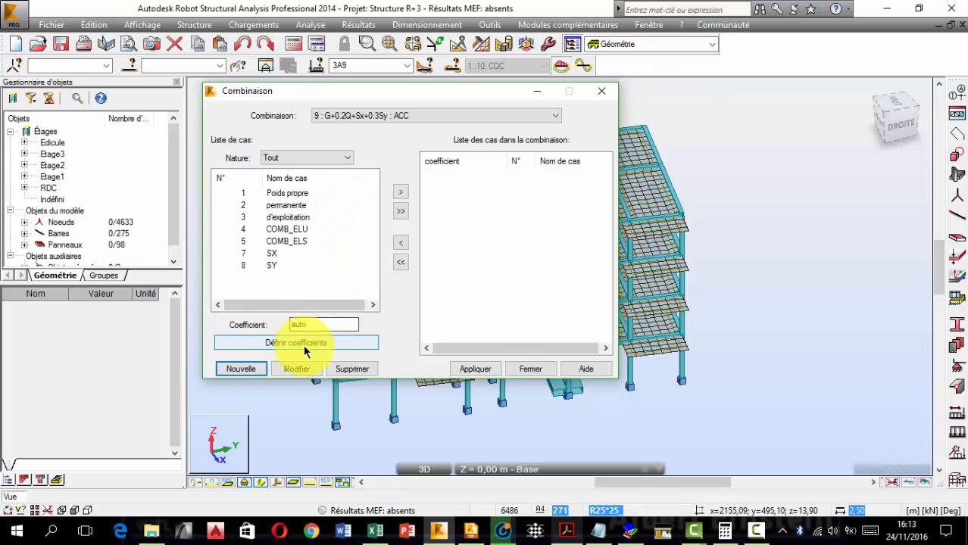
Set the ACC coefficient of the d'exploitation load nature to 0.2 and close the coefficient definition
click(284, 344)
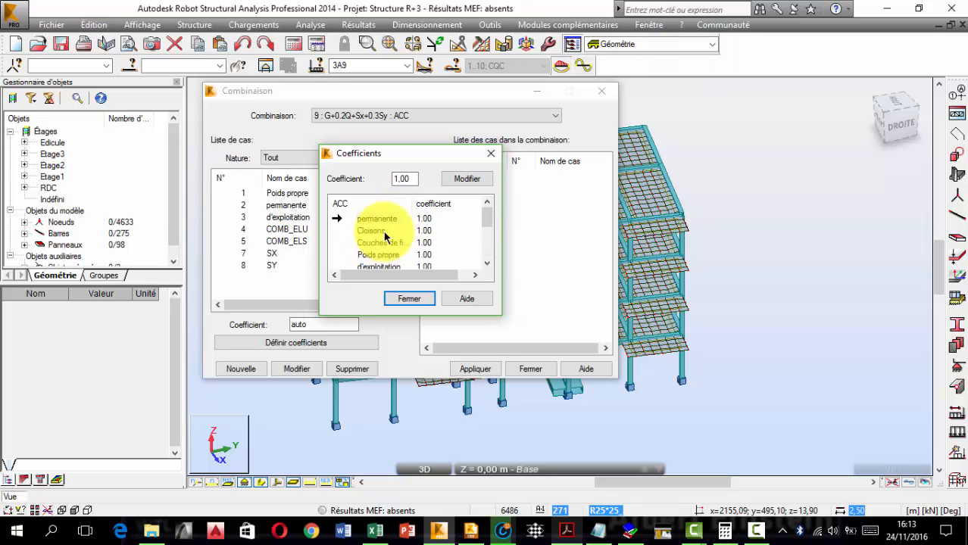
scroll(383, 236, down, 1)
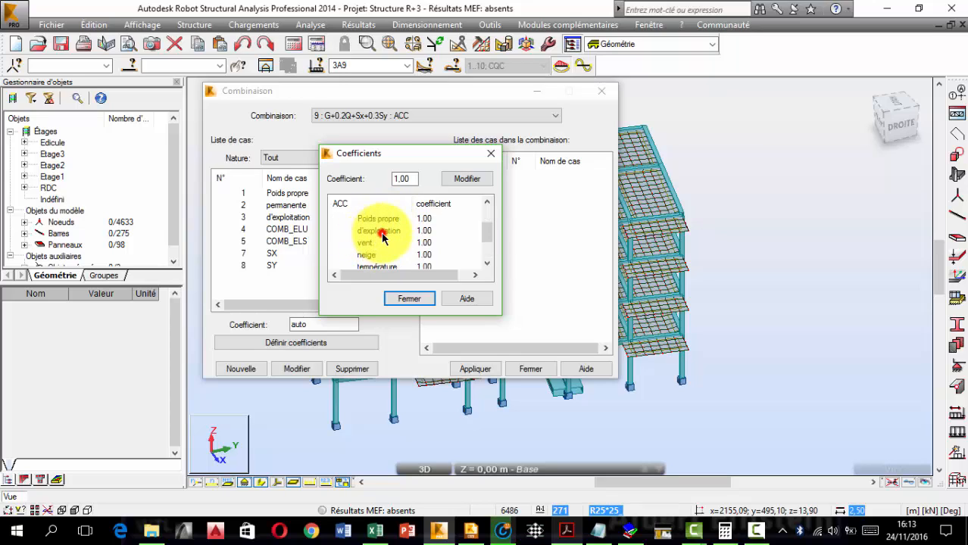
click(381, 231)
drag(415, 179, 301, 186)
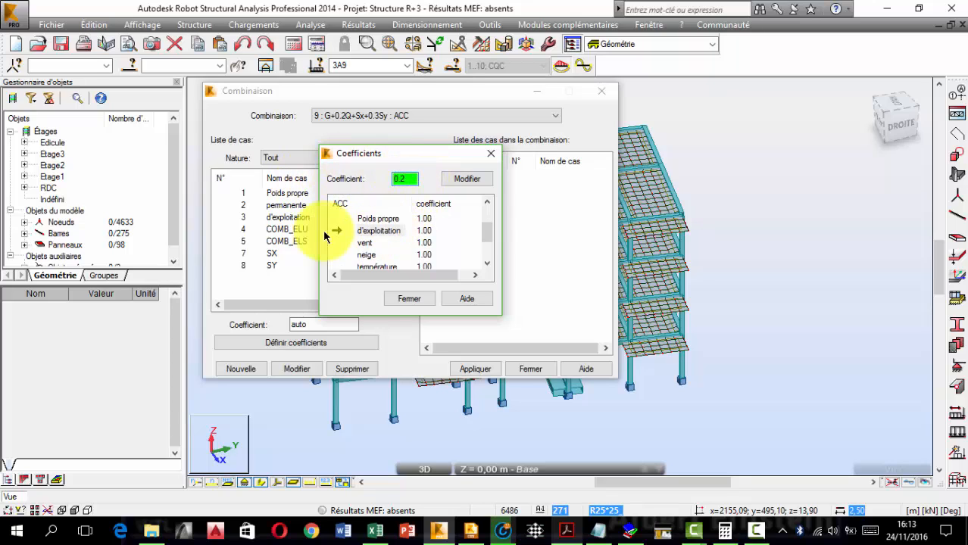
click(462, 180)
click(412, 298)
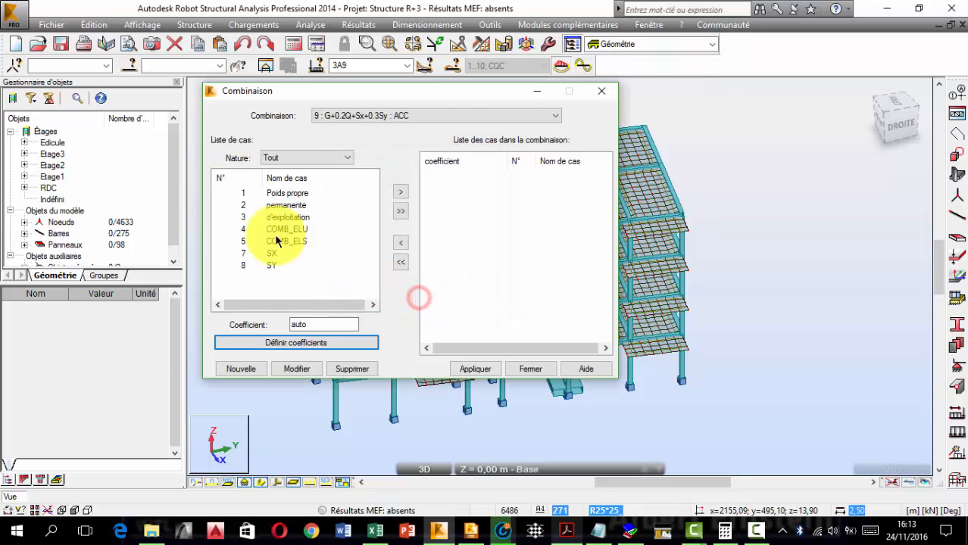
Add the load cases Poids propre, permanente and d'exploitation to combination G+0.2Q+Sx+0.3Sy
click(238, 193)
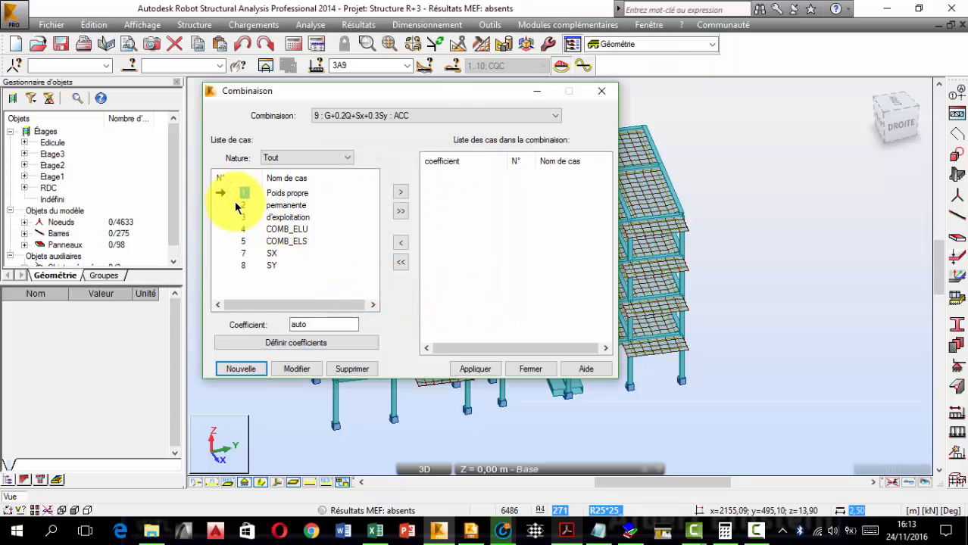
drag(232, 211, 270, 217)
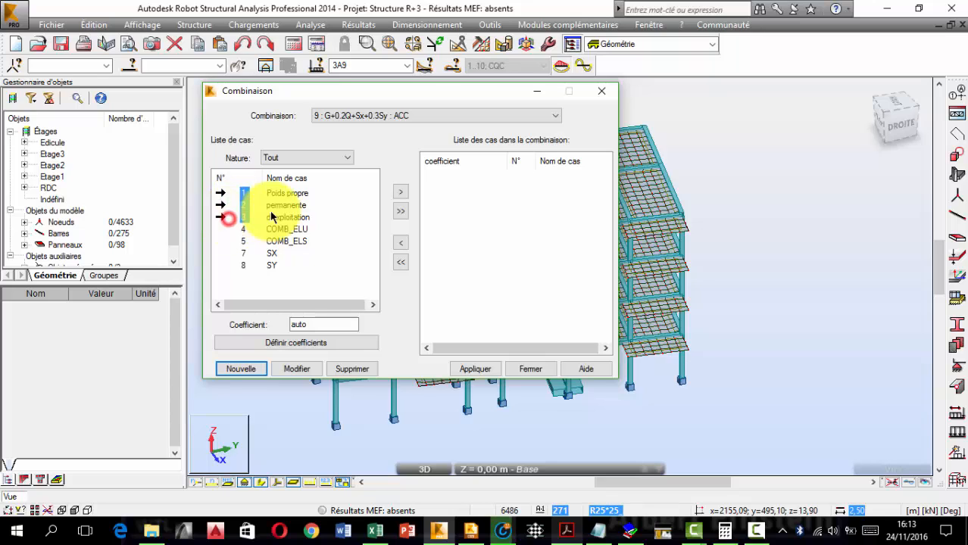
click(404, 194)
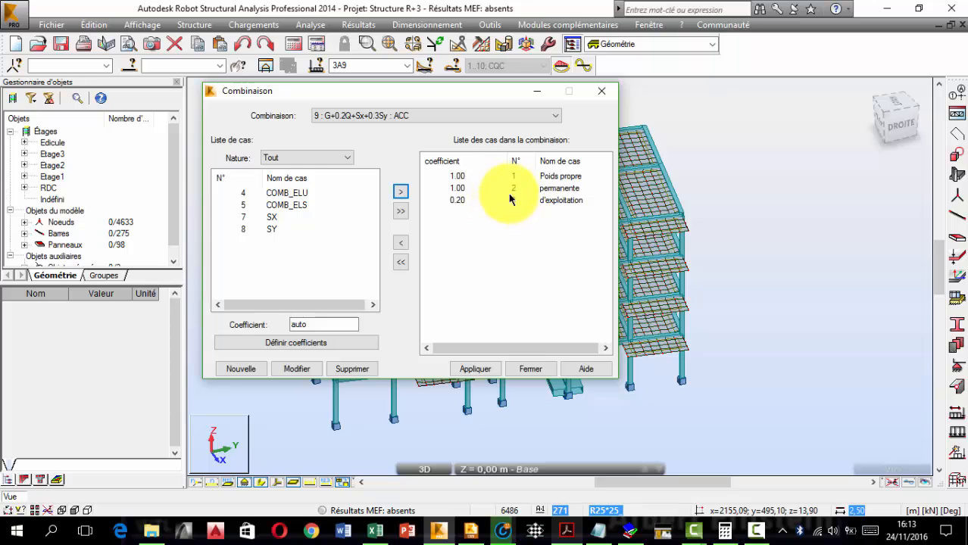
Add load case SX with the automatic coefficient to combination 9, G+0.2Q+Sx+0.3Sy
click(227, 217)
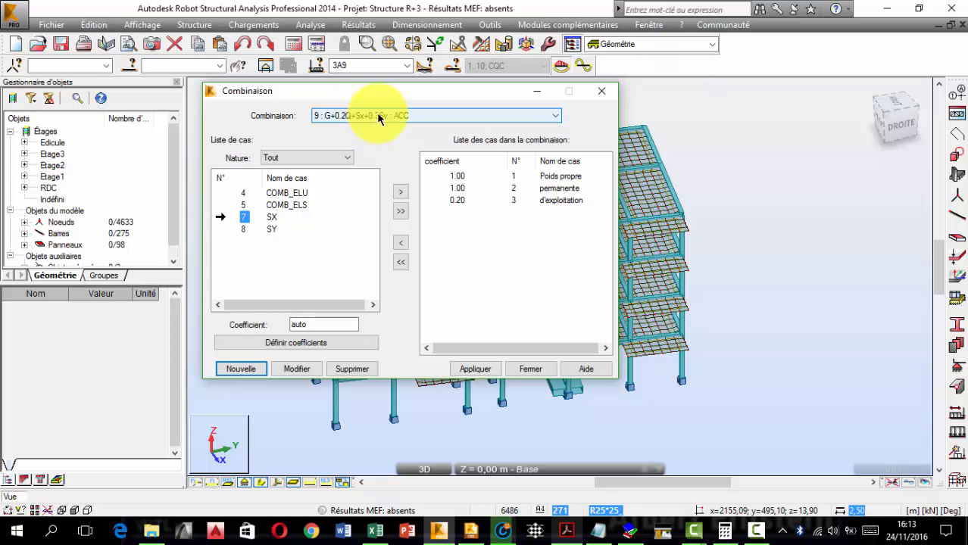
click(304, 345)
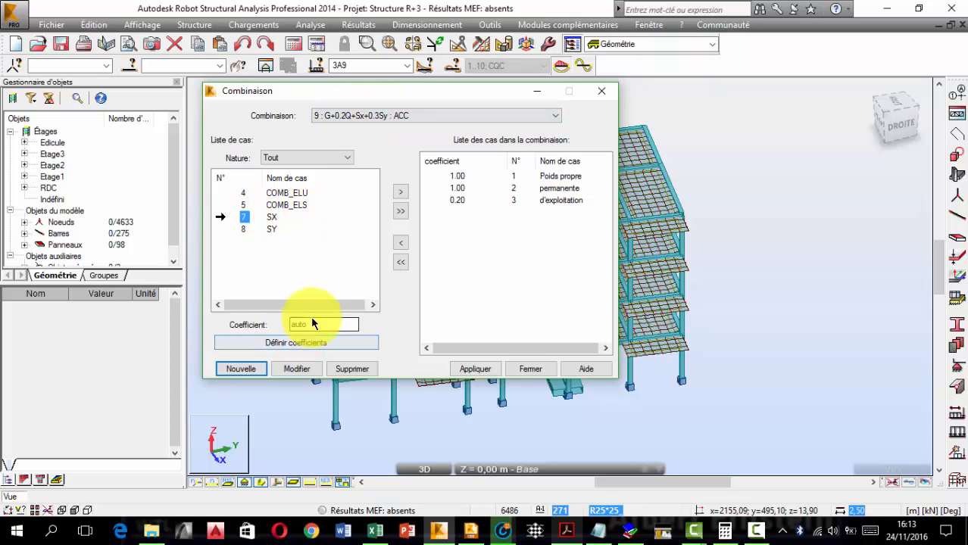
click(402, 195)
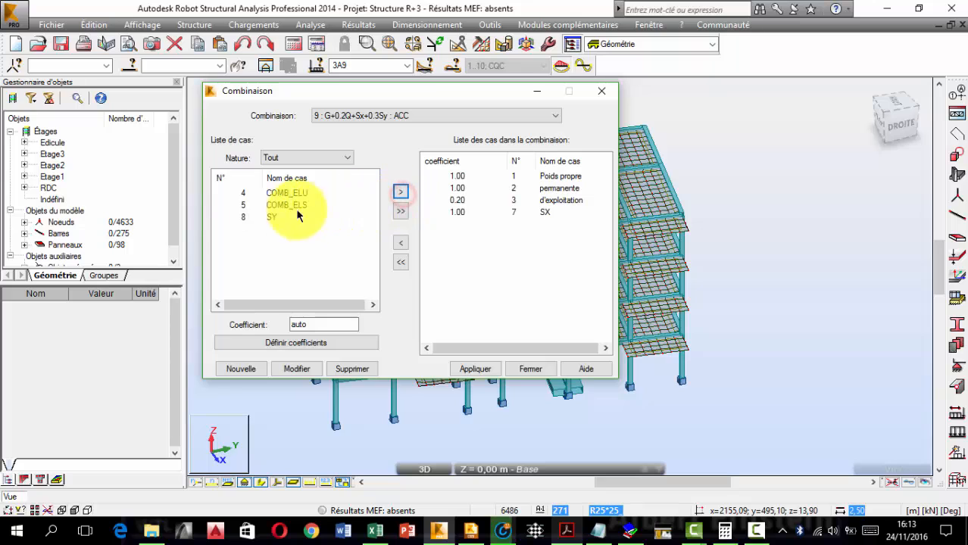
Add load case SY with coefficient 0.3 to combination G+0.2Q+Sx+0.3Sy and apply the combination
double_click(324, 325)
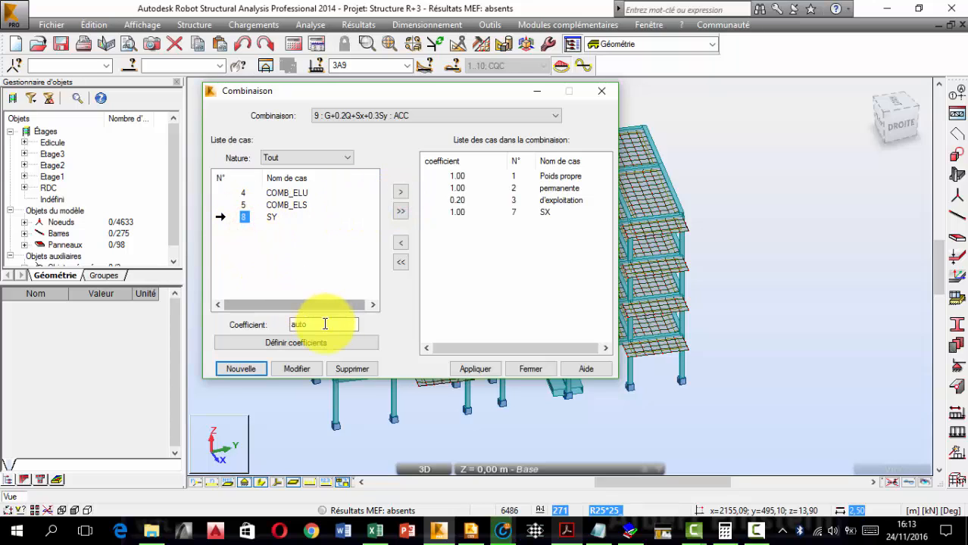
text(0.3)
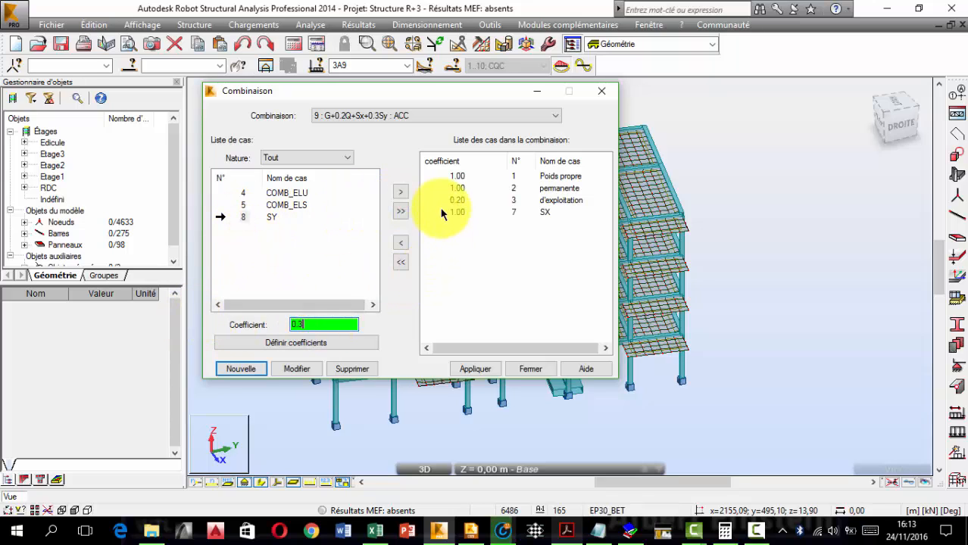
click(402, 192)
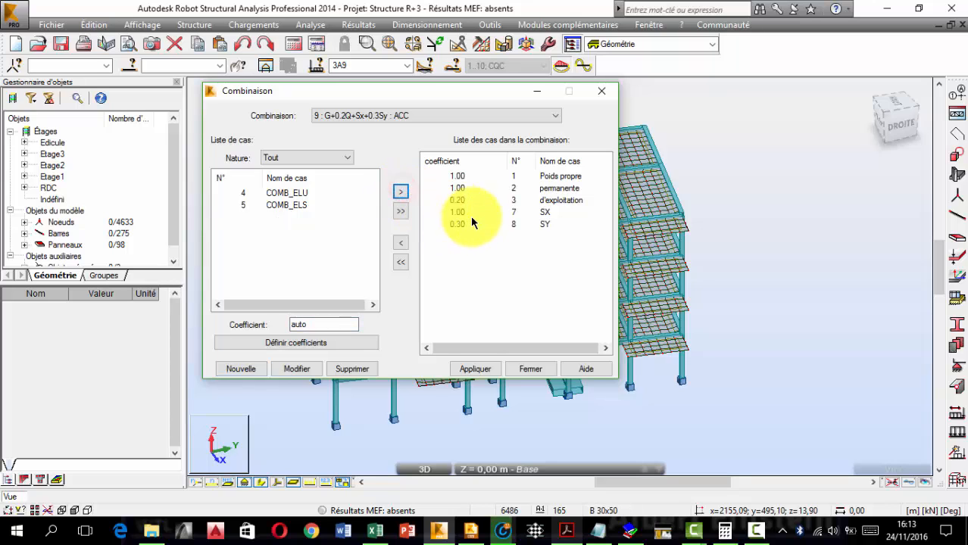
click(440, 161)
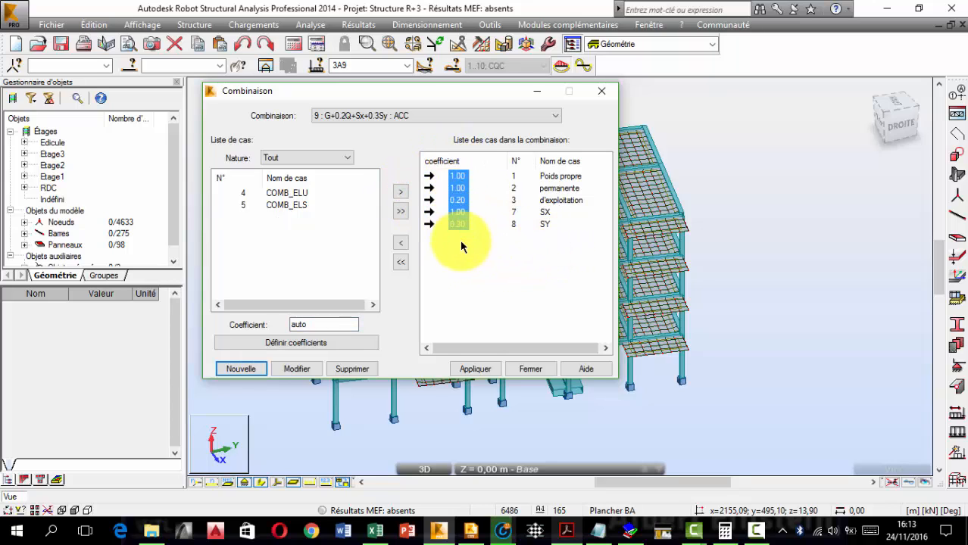
click(477, 368)
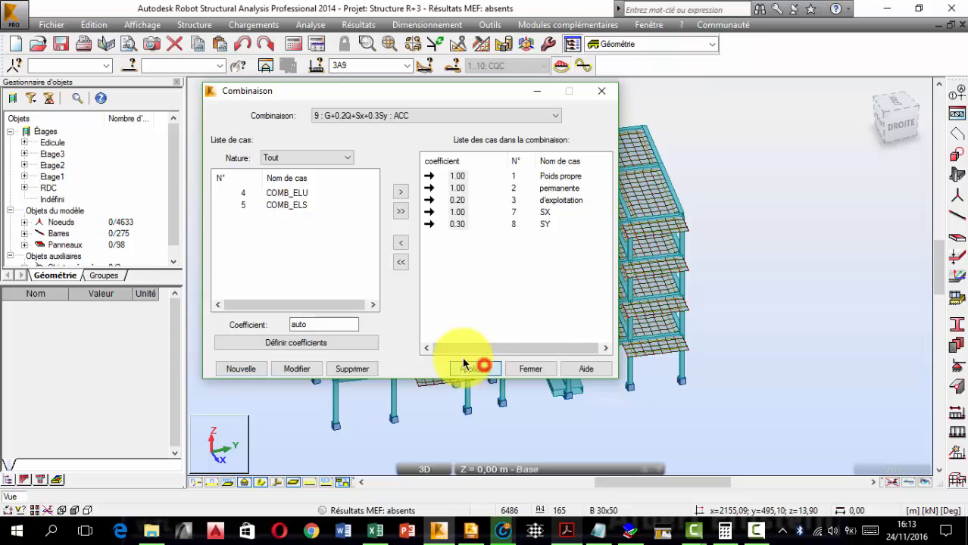
Start a new load combination number 10 and set its type to ACC
click(242, 369)
click(461, 207)
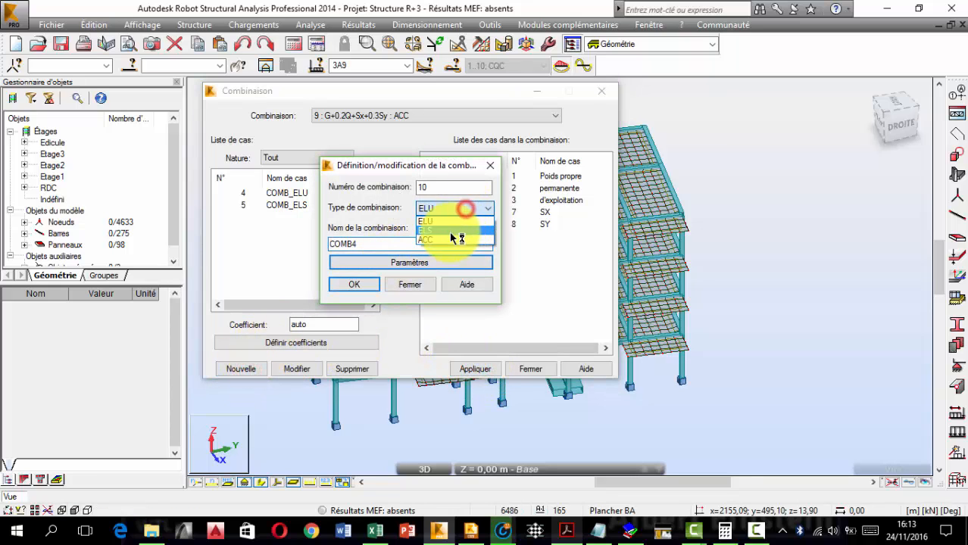
click(439, 243)
Copy G+0.2Q+Sx-0.3Sy from the Bloc-notes file, paste it in Robot as the name of combination 10, and create the combination
drag(390, 248, 243, 250)
key(BackSpace)
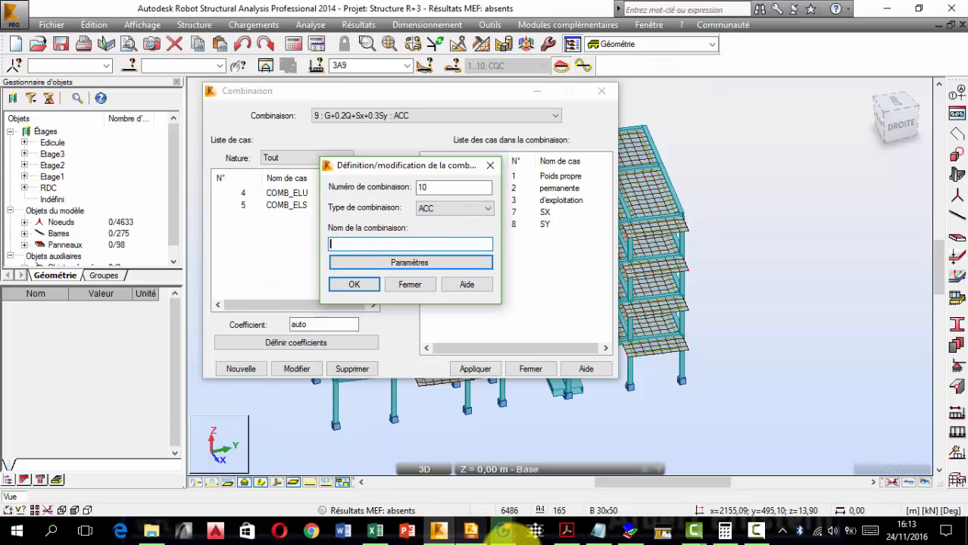
click(604, 528)
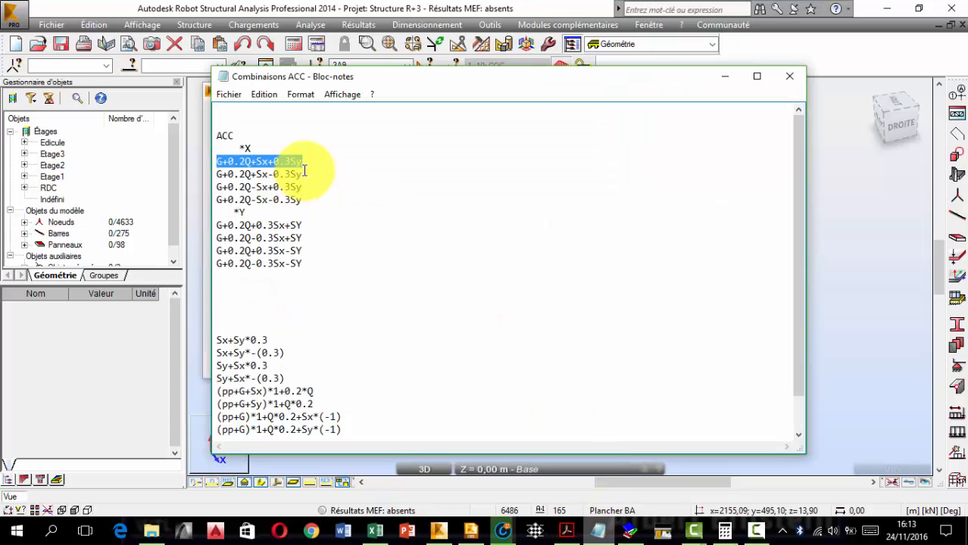
drag(304, 174, 225, 172)
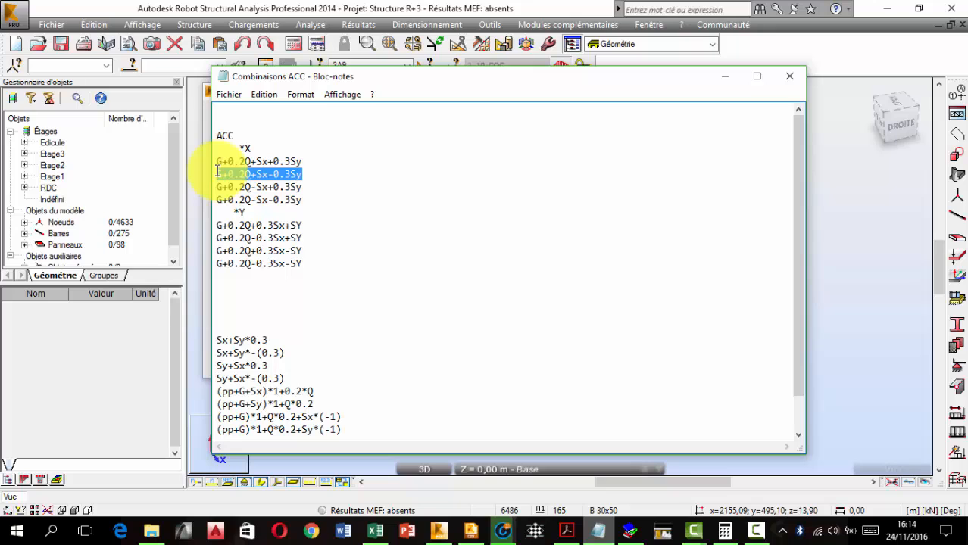
click(500, 18)
click(341, 242)
key(ctrl+v)
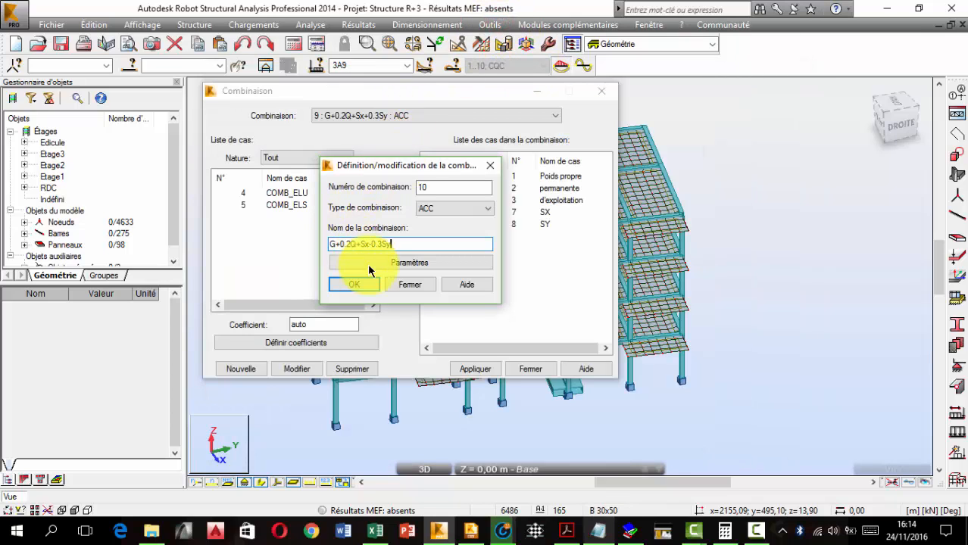
click(354, 284)
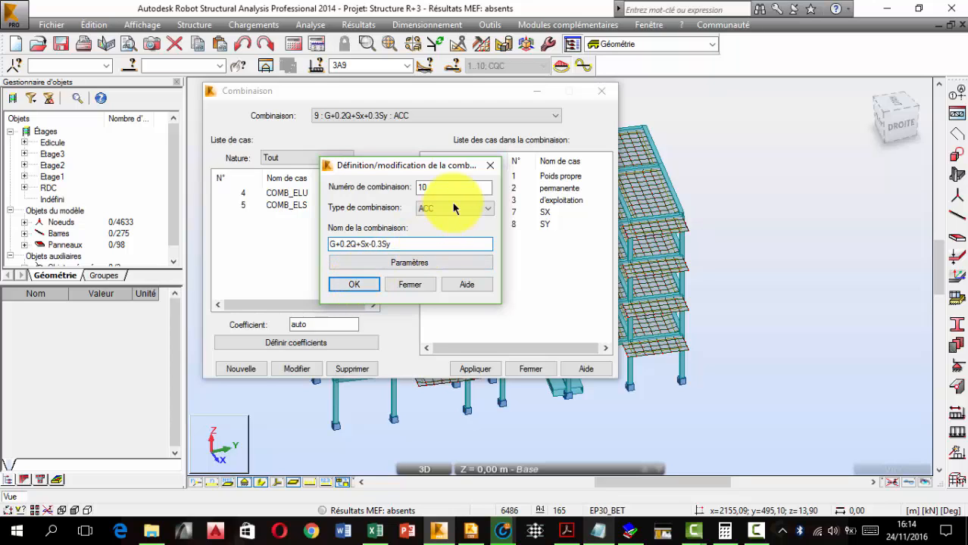
click(349, 284)
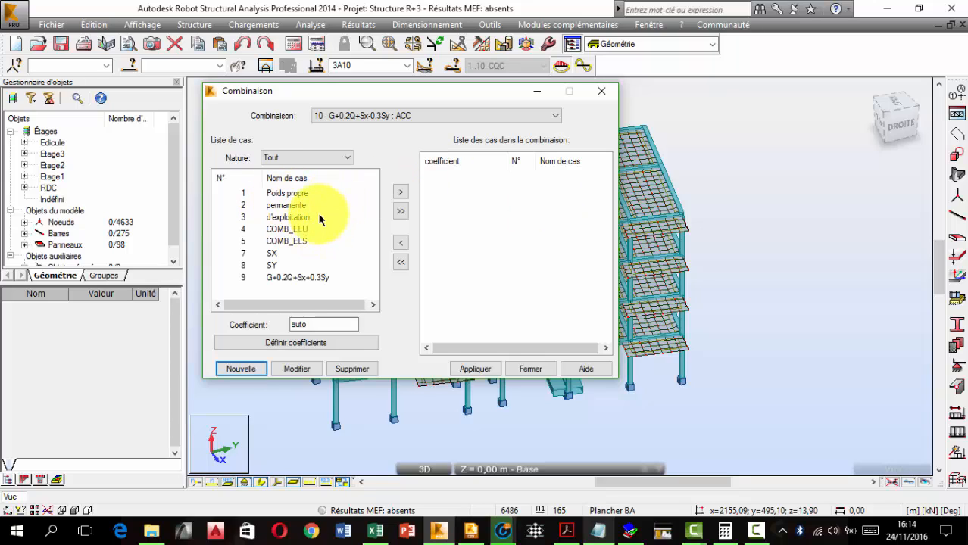
Add load cases Poids propre, permanente, d'exploitation and SX with automatic coefficients to combination G+0.2Q+Sx-0.3Sy
drag(219, 193, 251, 221)
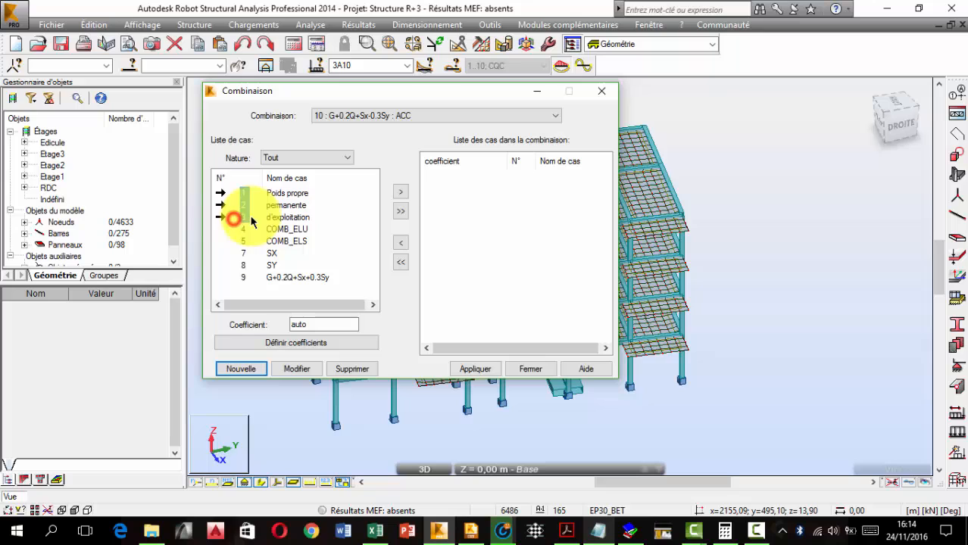
click(404, 192)
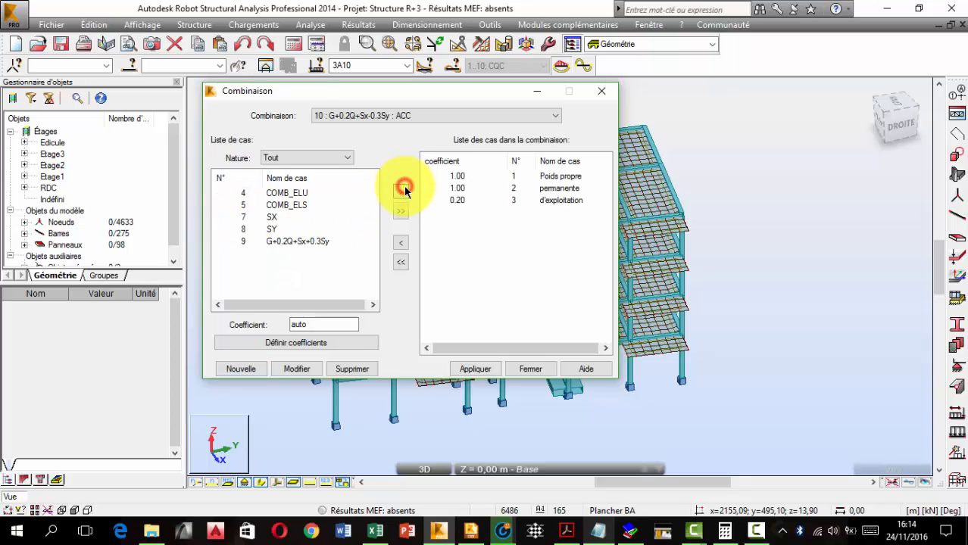
click(241, 218)
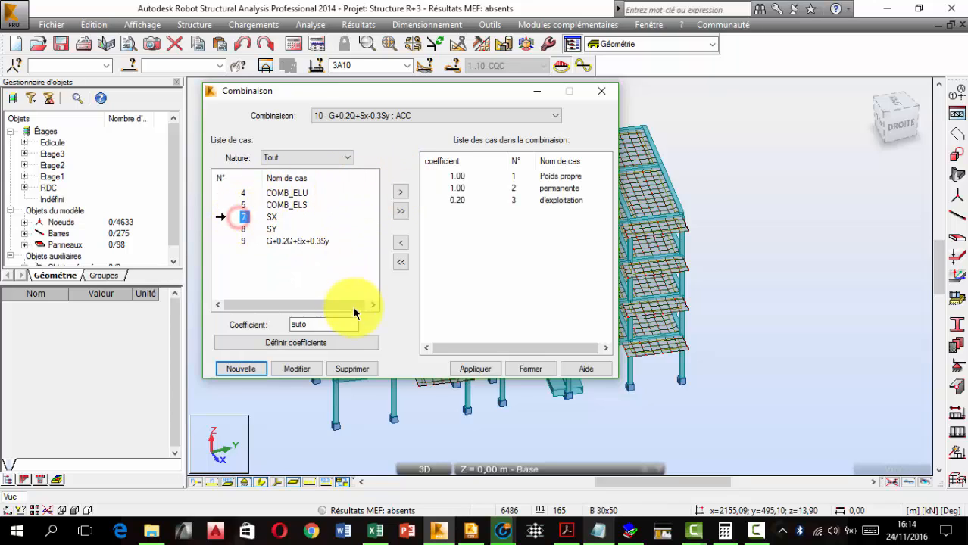
click(400, 192)
Add load case SY with coefficient -0.3 to combination G+0.2Q+Sx-0.3Sy and apply the combination
click(238, 219)
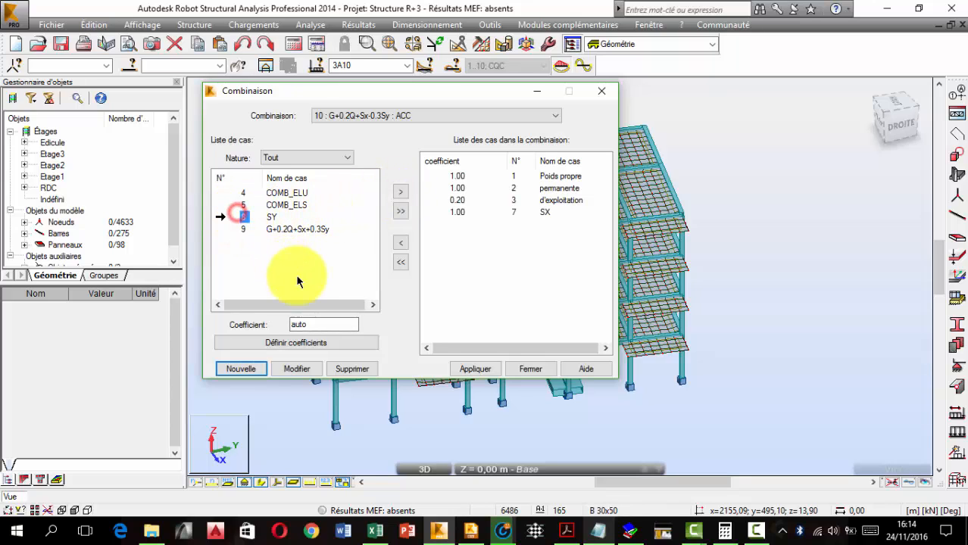
double_click(314, 324)
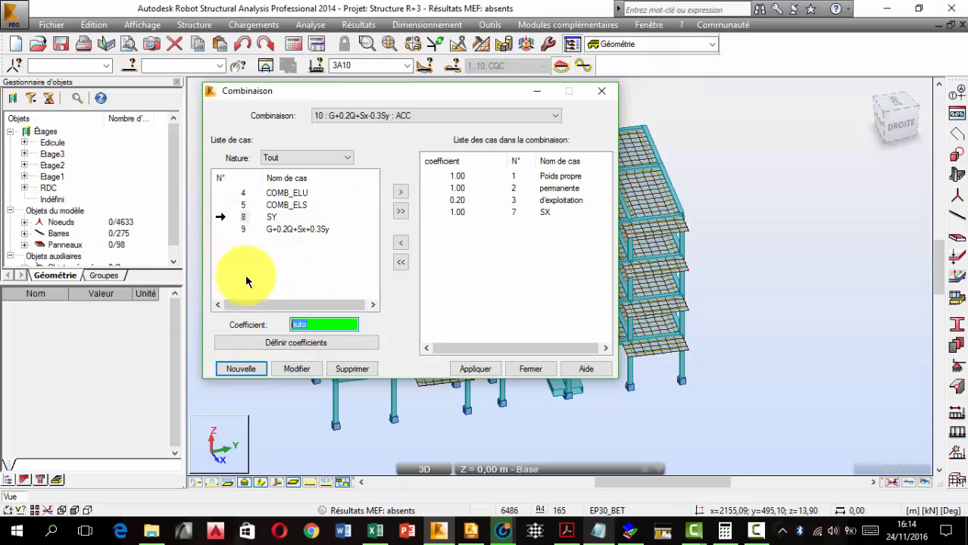
click(400, 194)
click(487, 375)
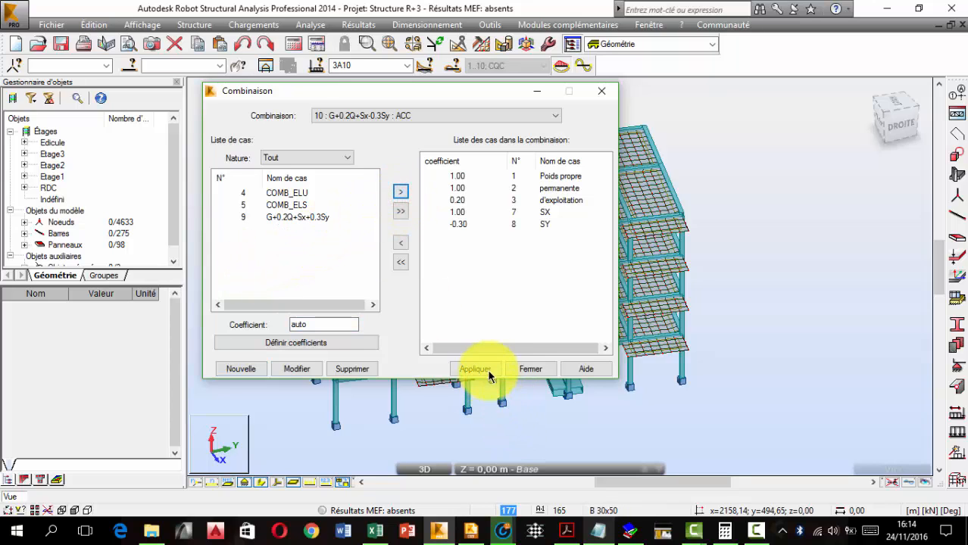
Create ACC combination 11 in Robot, named G+0.2Q-Sx+0.3Sy with the formula copied from the Bloc-notes file
click(242, 370)
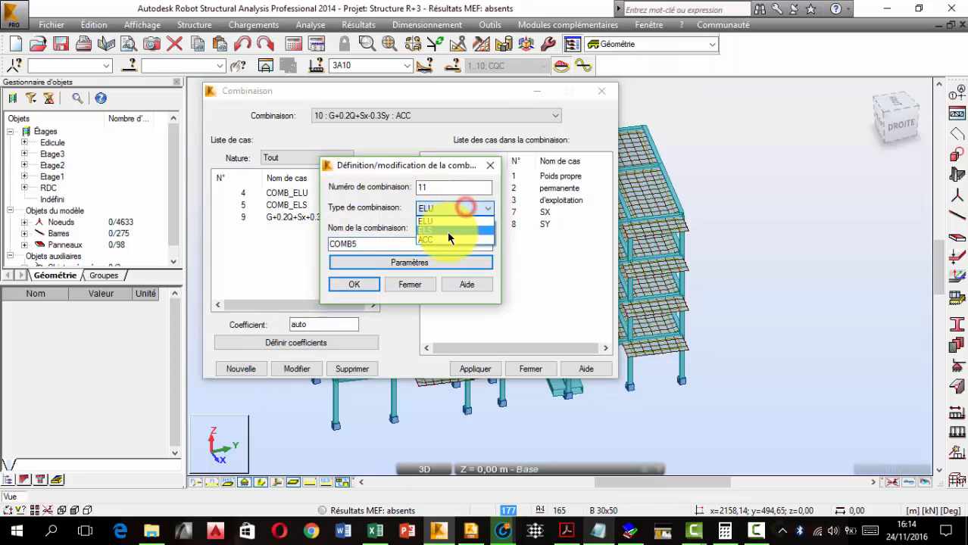
click(598, 530)
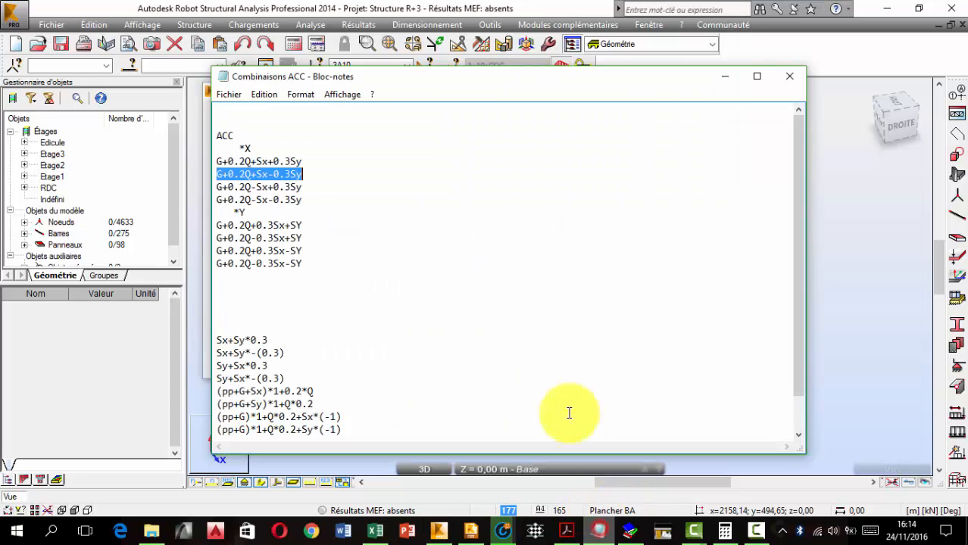
drag(302, 187, 199, 193)
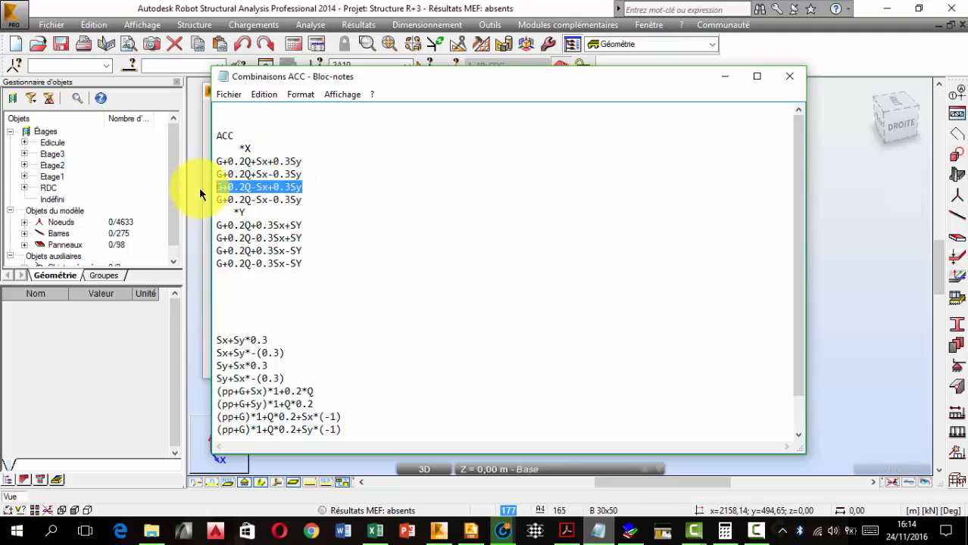
click(397, 14)
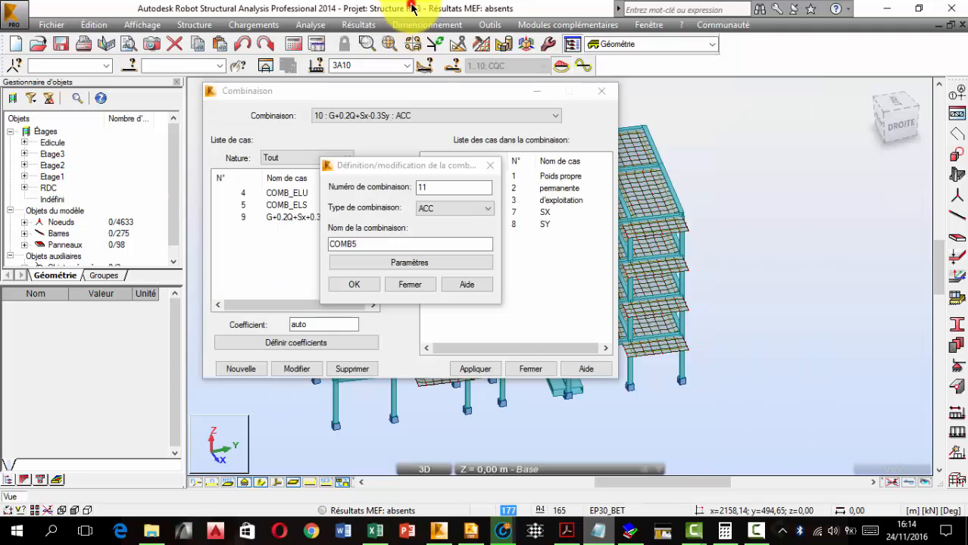
double_click(386, 243)
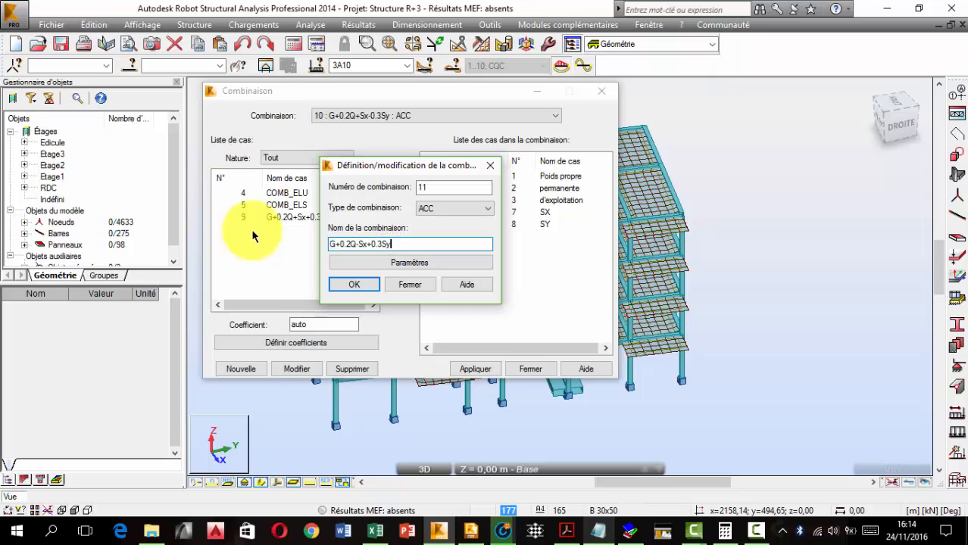
click(378, 284)
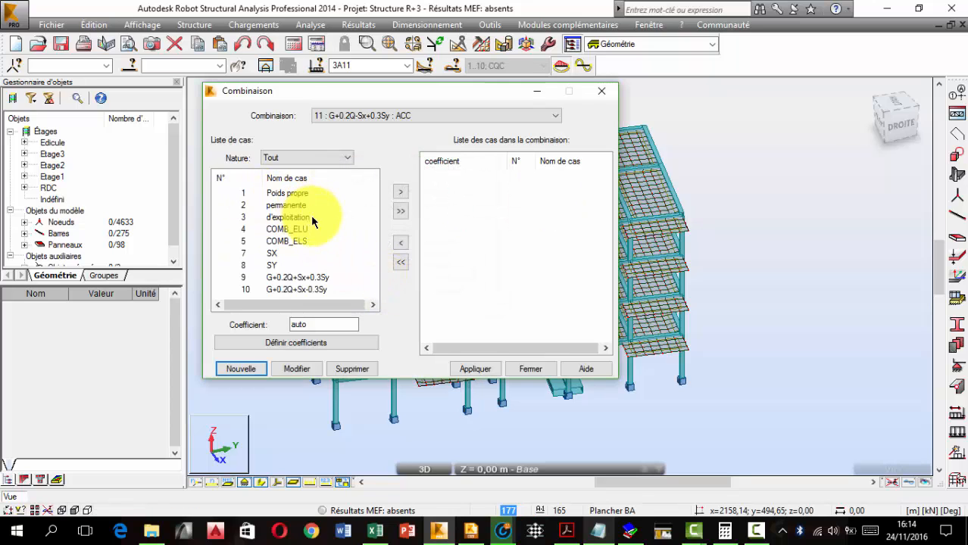
Add Poids propre, permanente and d'exploitation with automatic coefficients, and SX with coefficient -1, to combination G+0.2Q-Sx+0.3Sy
drag(313, 219, 211, 195)
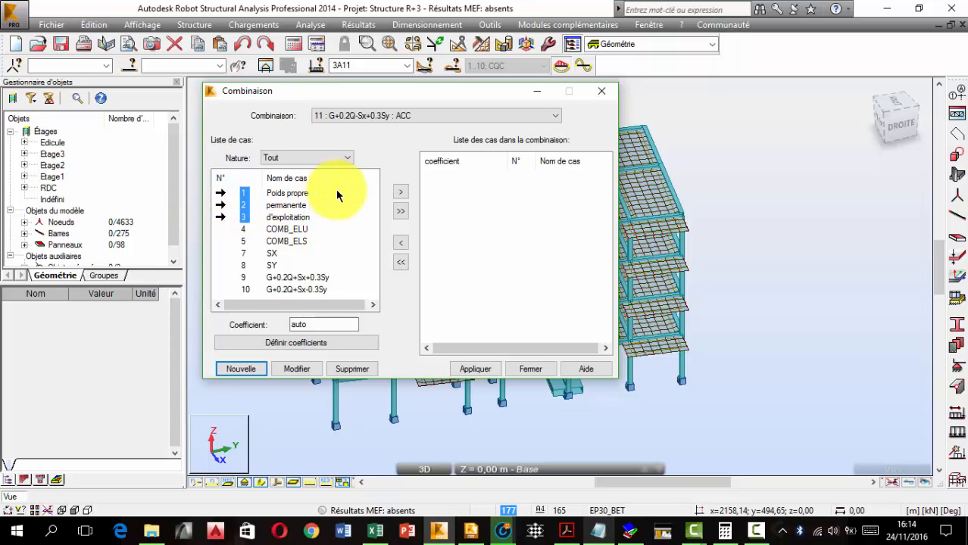
click(400, 193)
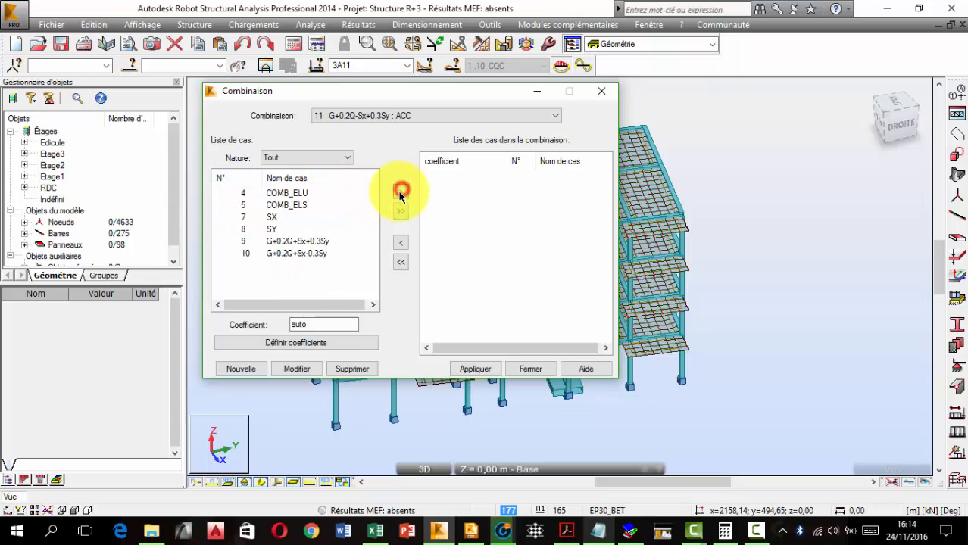
click(232, 219)
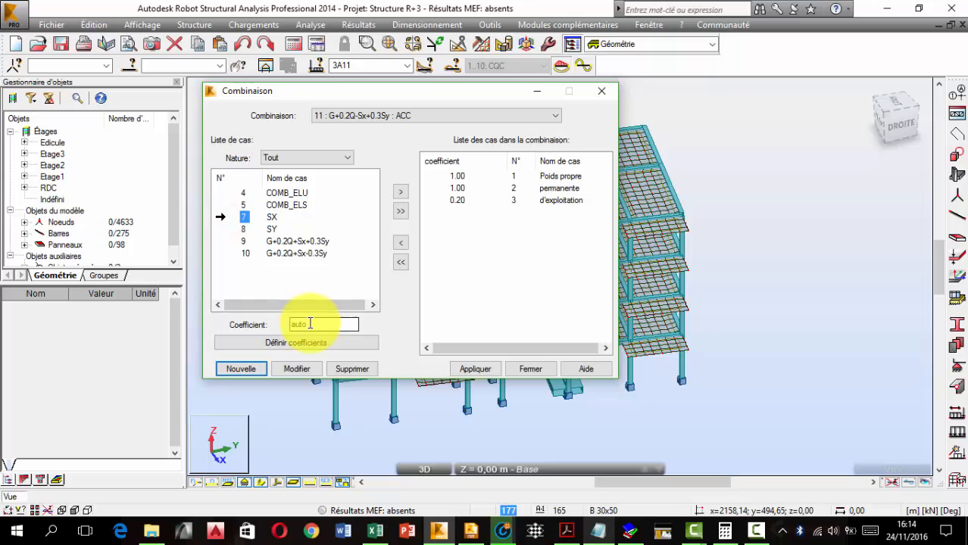
click(314, 323)
text(-1)
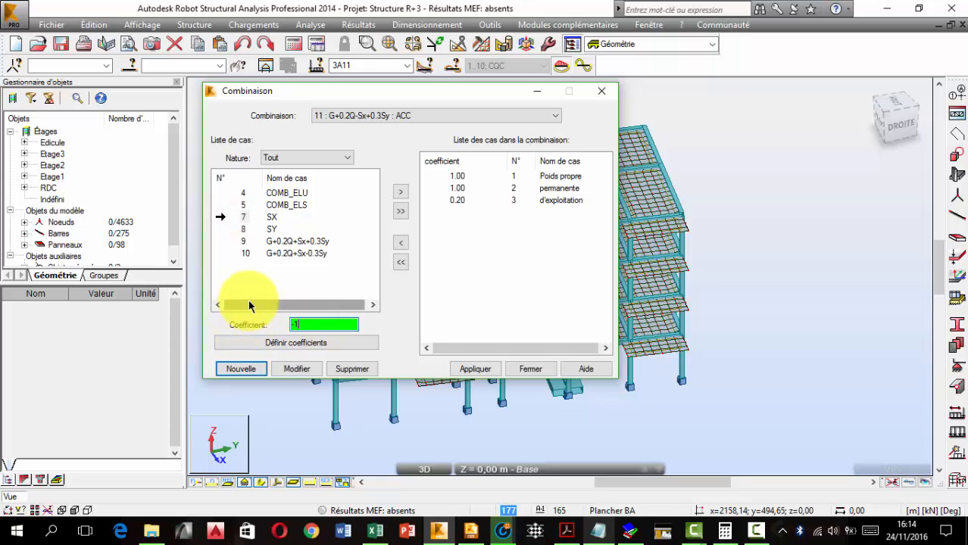
click(403, 194)
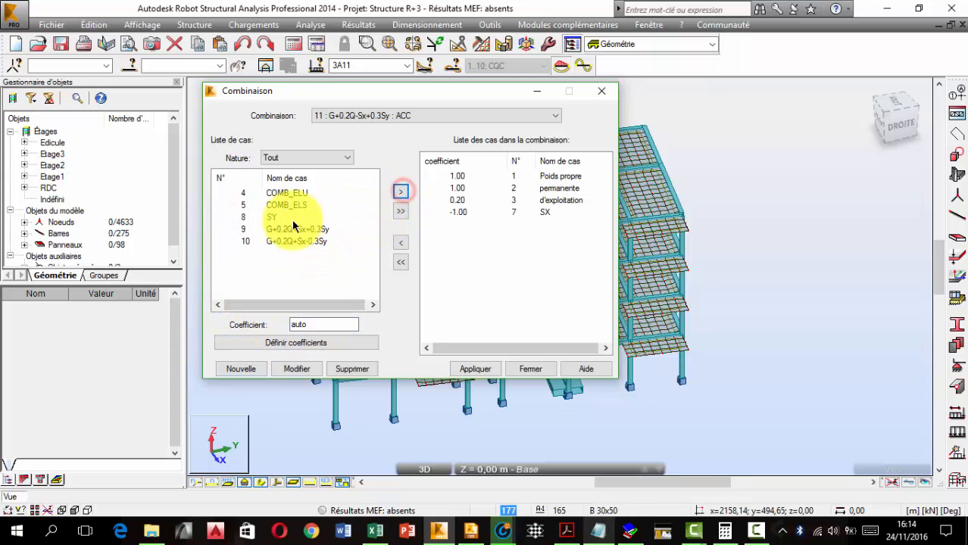
Add load case SY with coefficient 0.3 to combination G+0.2Q-Sx+0.3Sy and apply the combination
click(318, 325)
text(0)
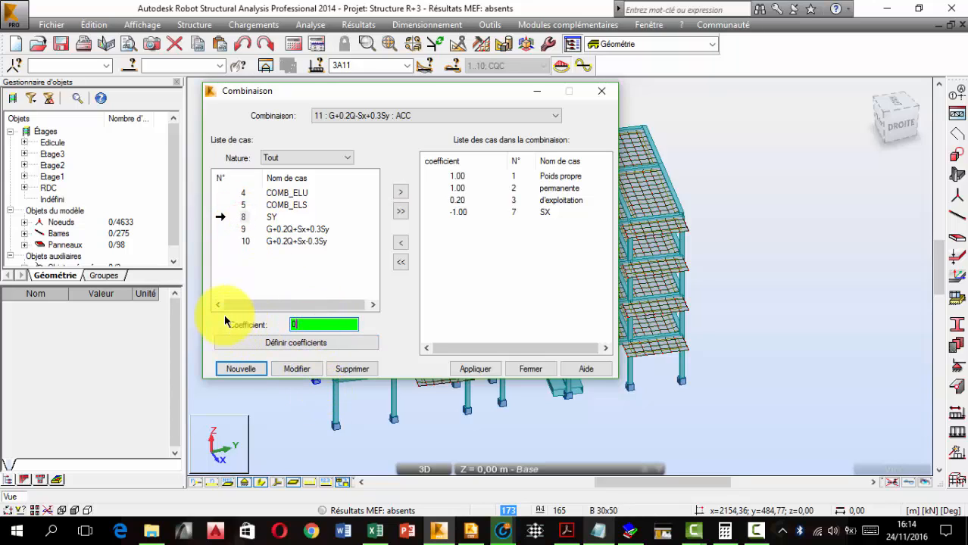
text(.3)
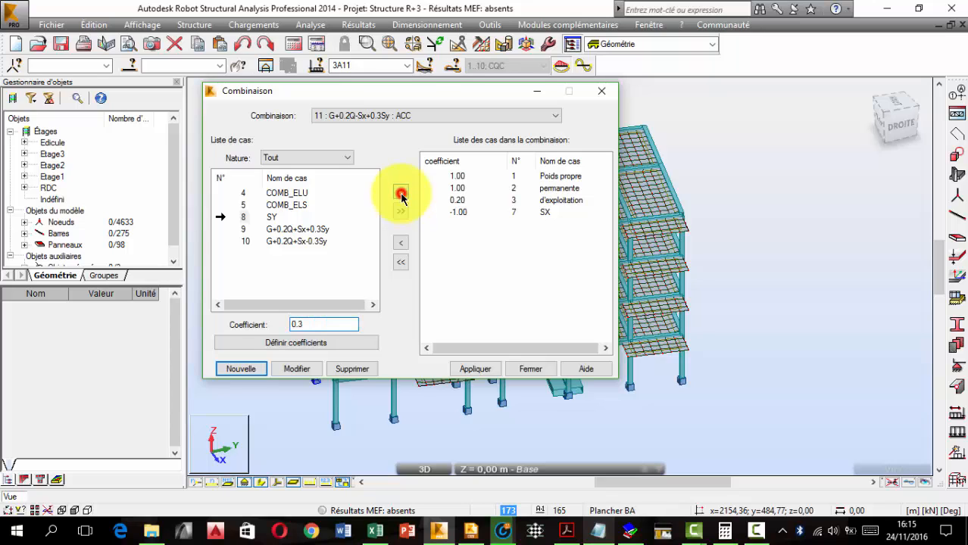
click(401, 195)
click(465, 369)
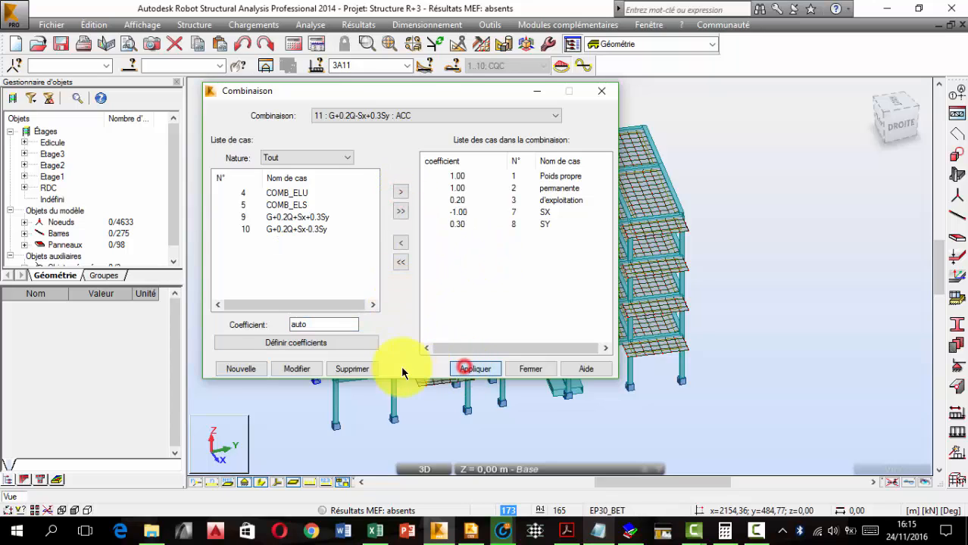
Create ACC combination 12 in Robot, named G+0.2Q-Sx-0.3Sy with the formula copied from the Bloc-notes file
click(599, 530)
drag(303, 200, 198, 199)
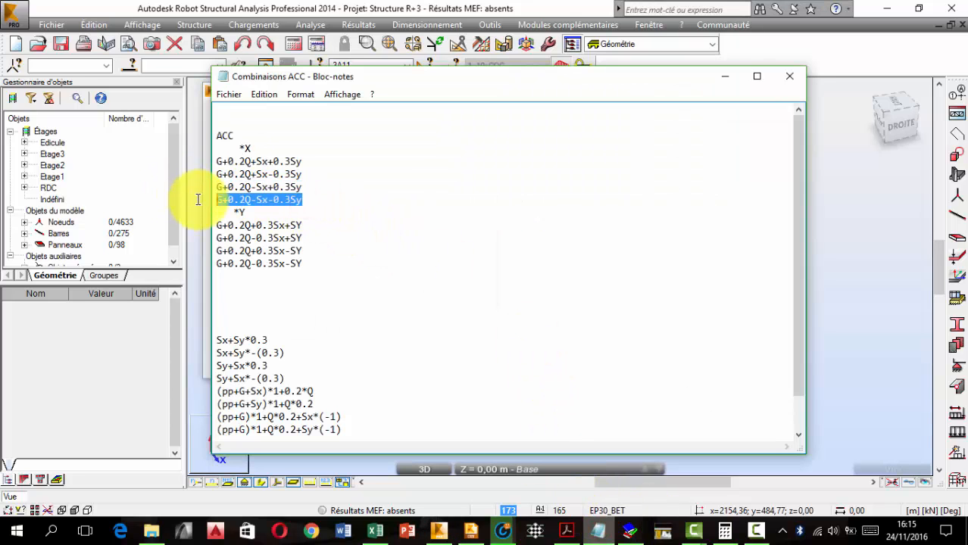
right_click(289, 200)
click(323, 245)
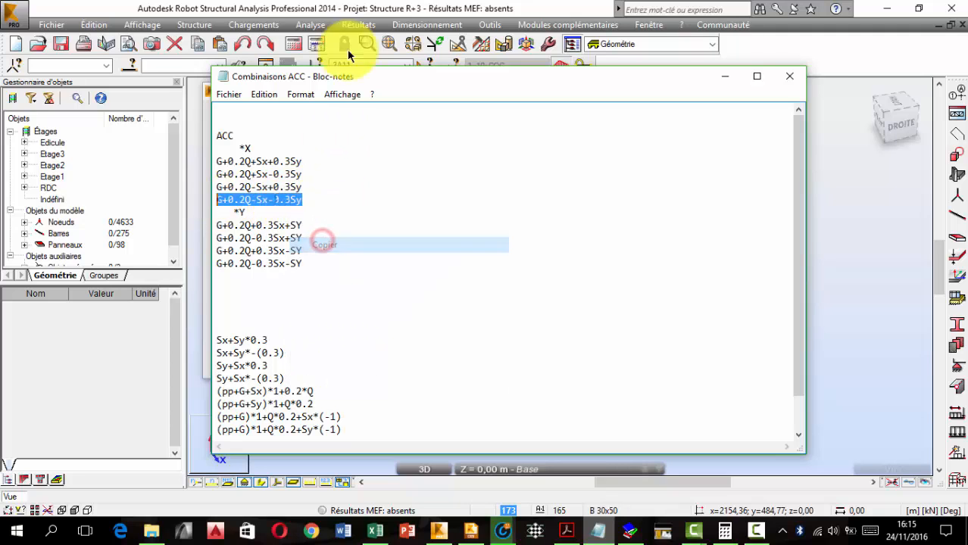
click(393, 9)
click(379, 244)
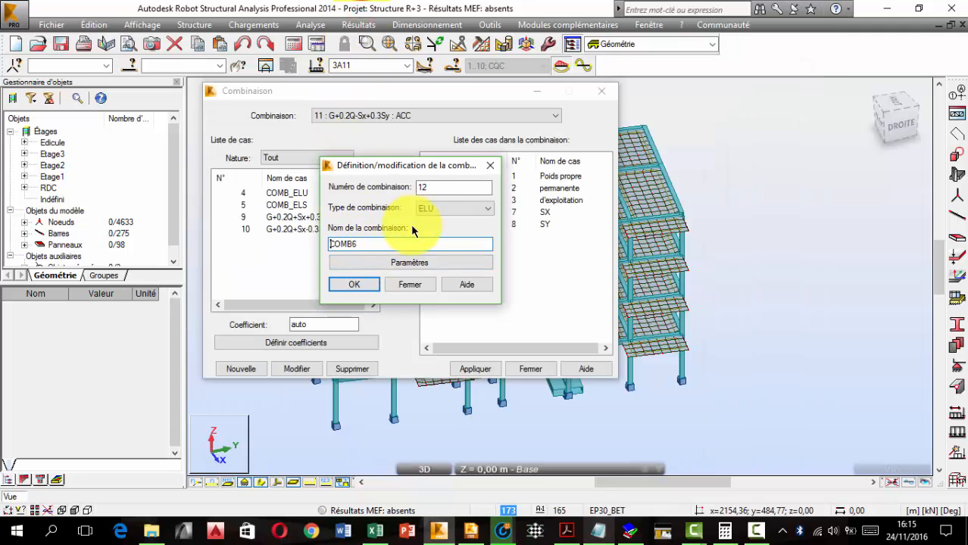
drag(363, 243, 269, 244)
key(ctrl+v)
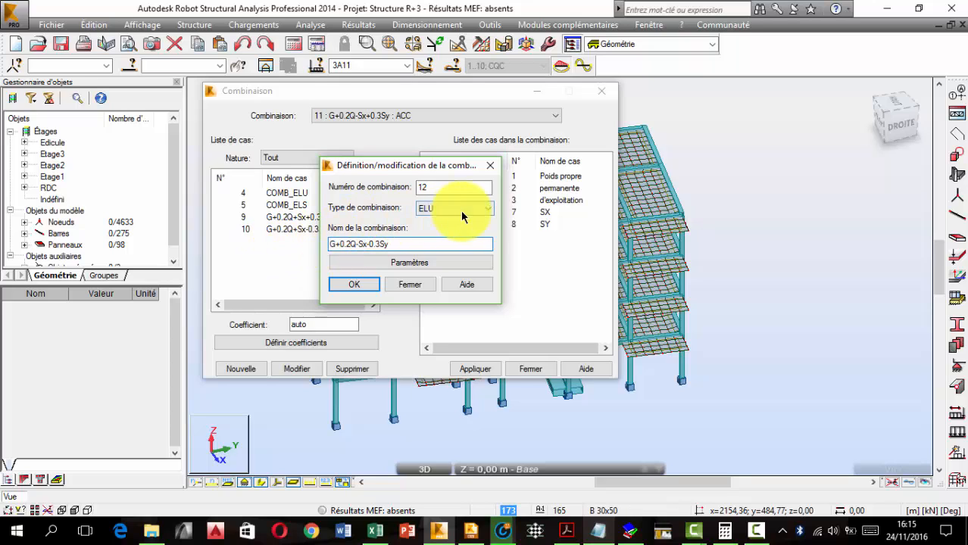
click(444, 240)
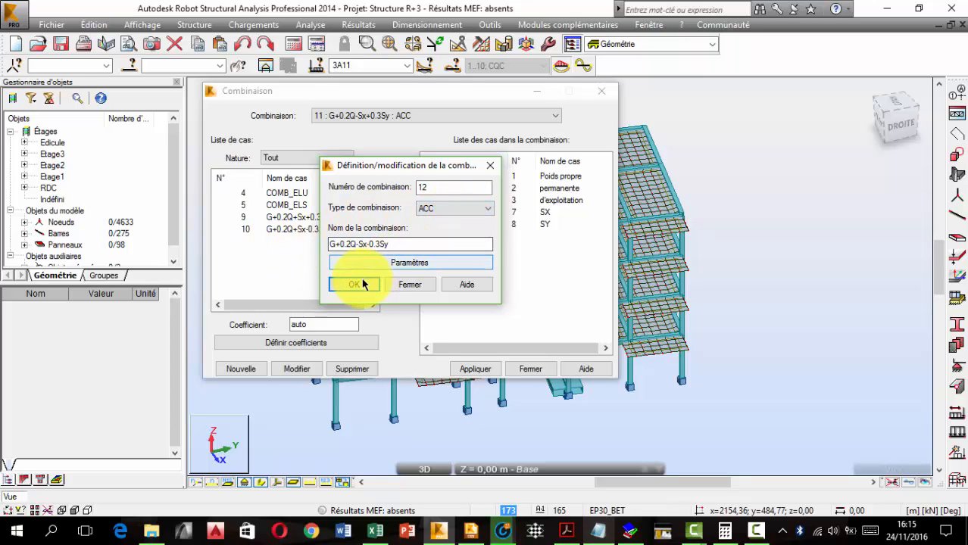
click(356, 285)
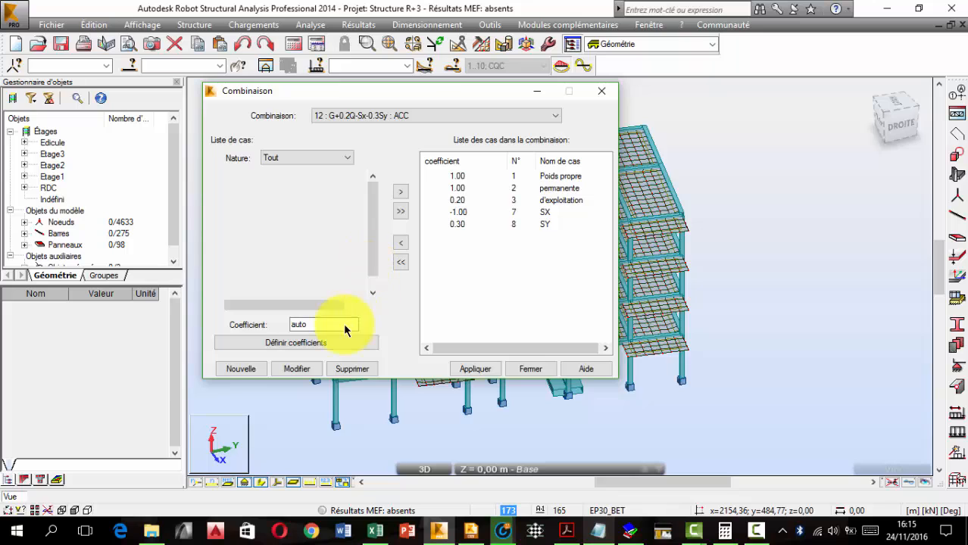
Add Poids propre, permanente and d'exploitation with automatic coefficients, and SX with coefficient -1, to combination G+0.2Q-Sx-0.3Sy
shift+click(318, 224)
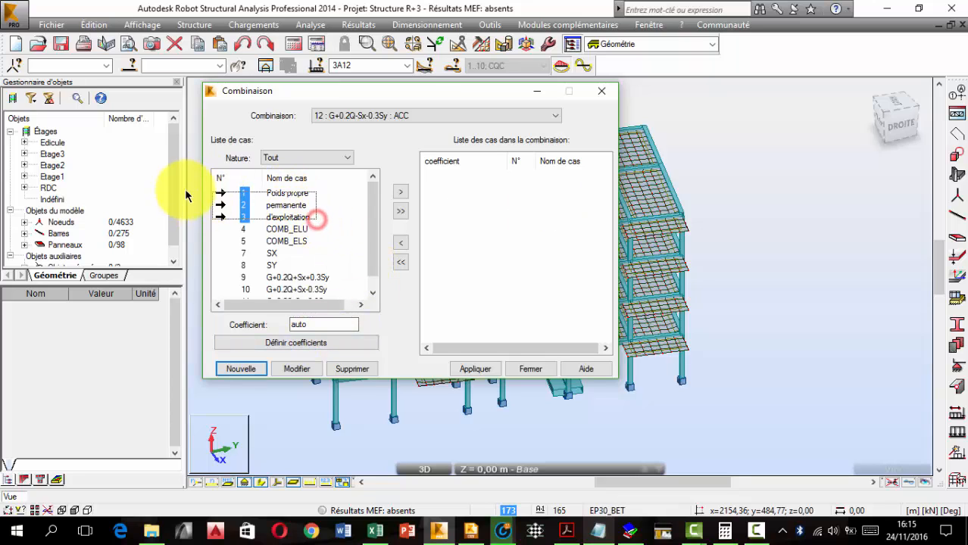
click(400, 192)
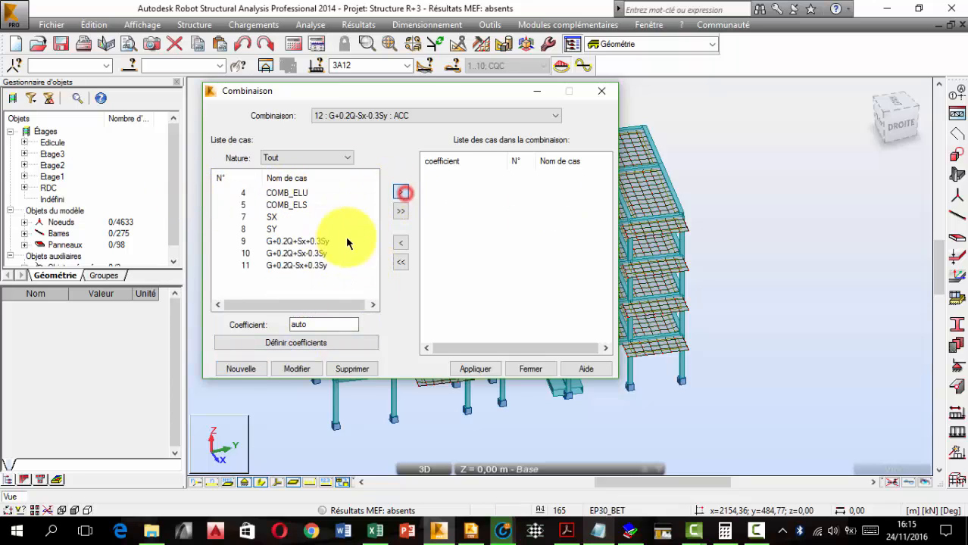
click(234, 218)
click(334, 319)
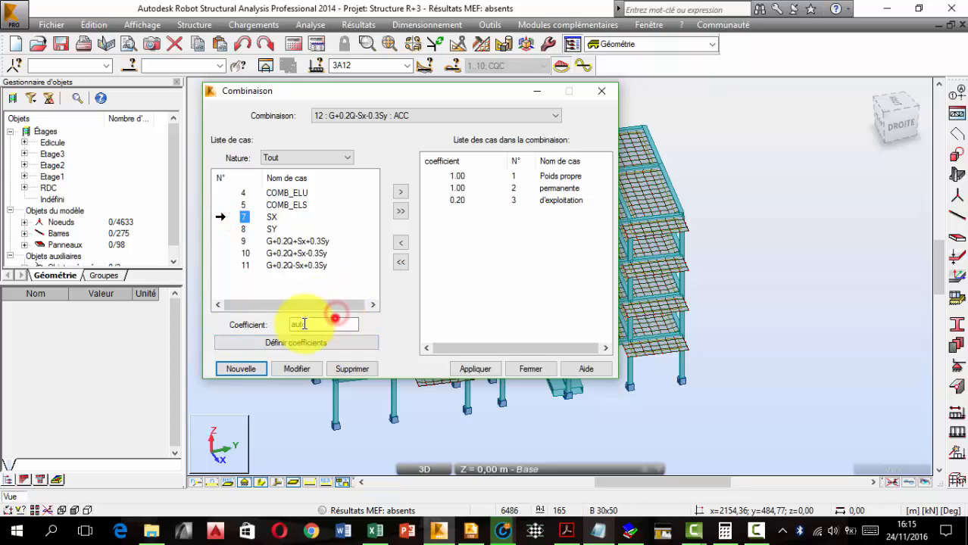
drag(337, 318, 248, 321)
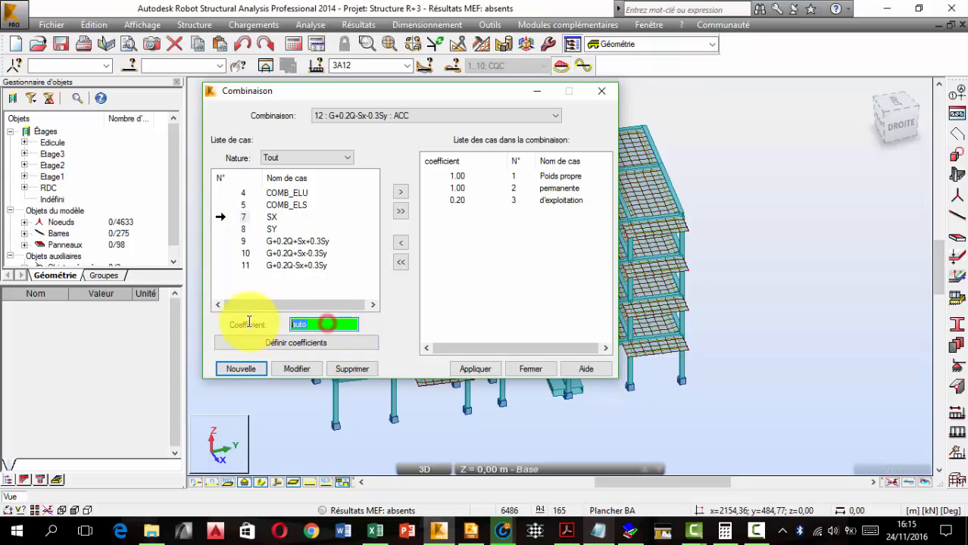
text(-)
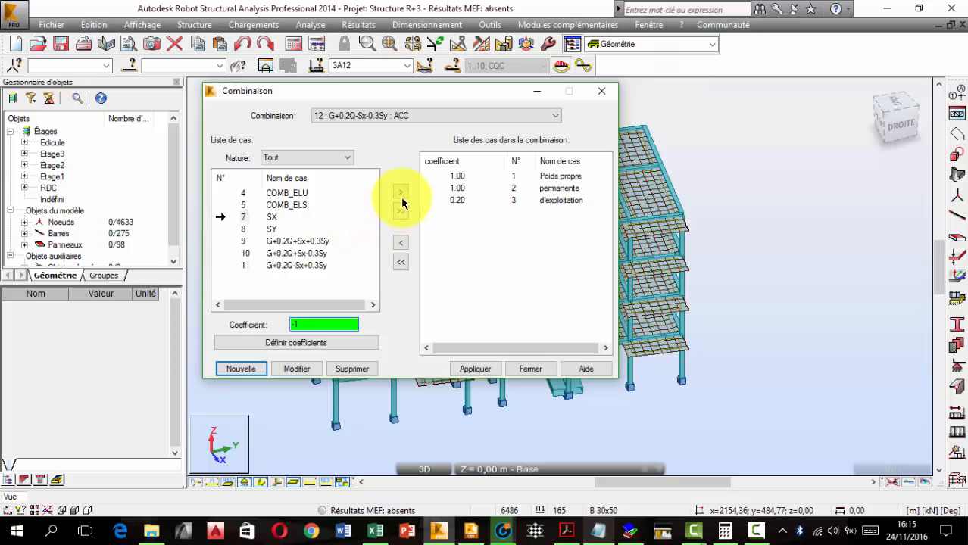
text(1)
click(401, 192)
Add load case SY with coefficient -0.3 to combination G+0.2Q-Sx-0.3Sy, apply it and review the list of combinations
click(245, 218)
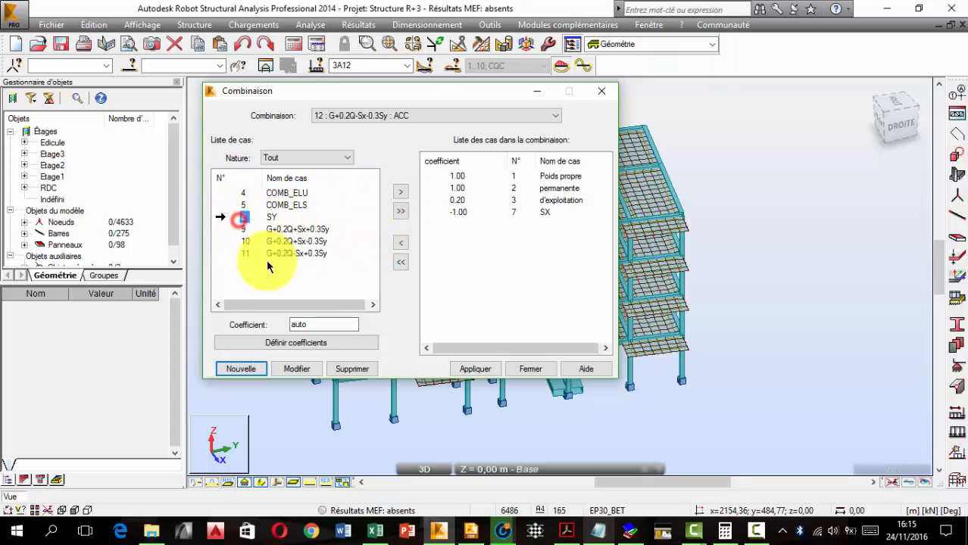
drag(324, 327, 272, 300)
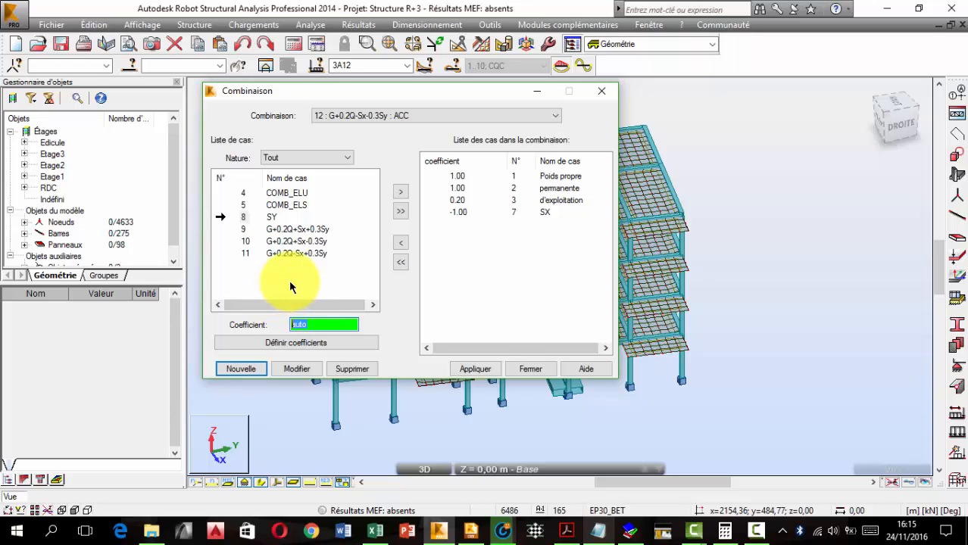
text(-0.3)
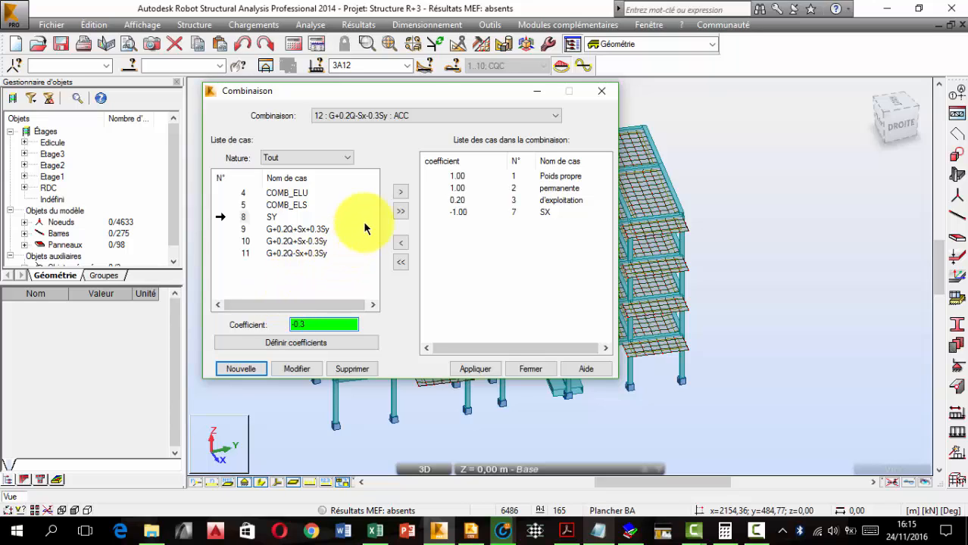
click(399, 193)
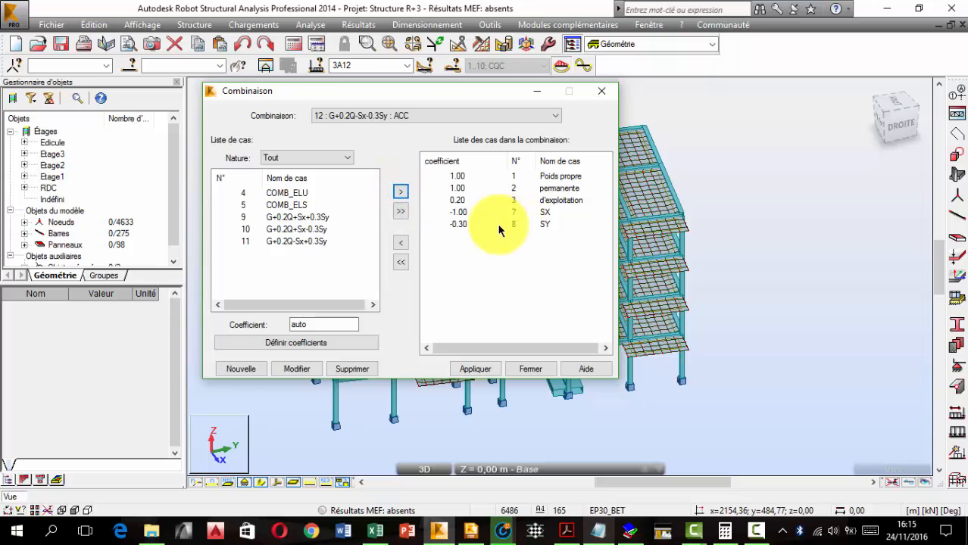
click(470, 371)
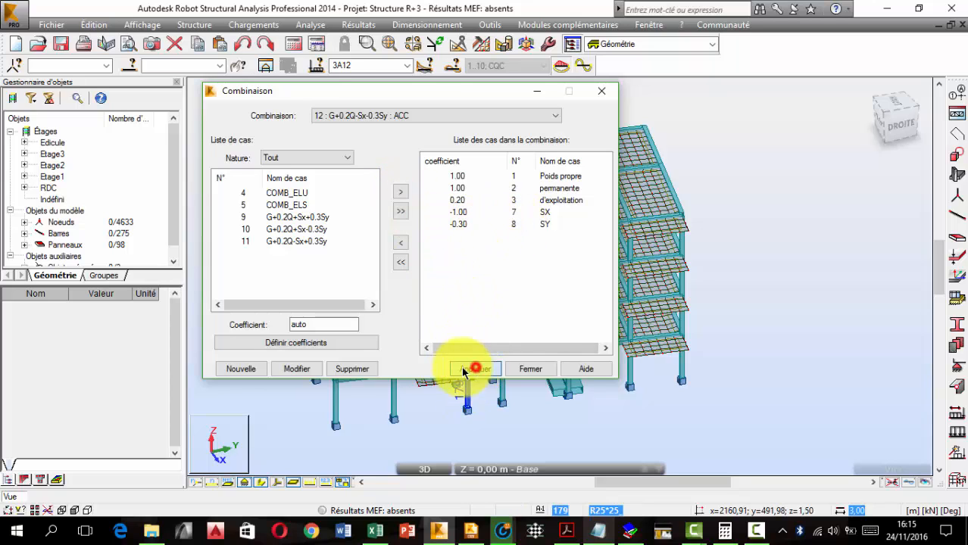
click(448, 116)
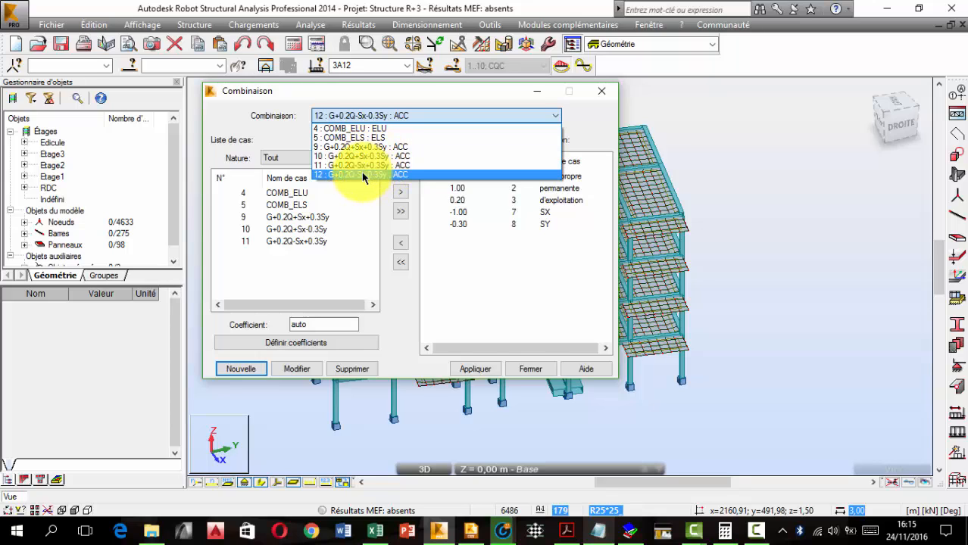
click(351, 259)
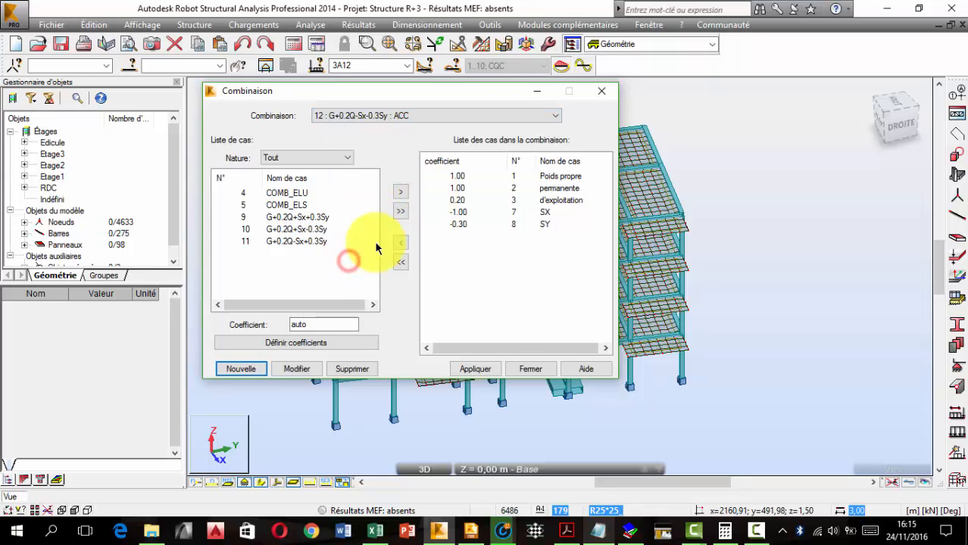
Create ACC combination 13 in Robot, named G+0.2Q+0.3Sx+SY with the formula copied from the Bloc-notes file
click(250, 369)
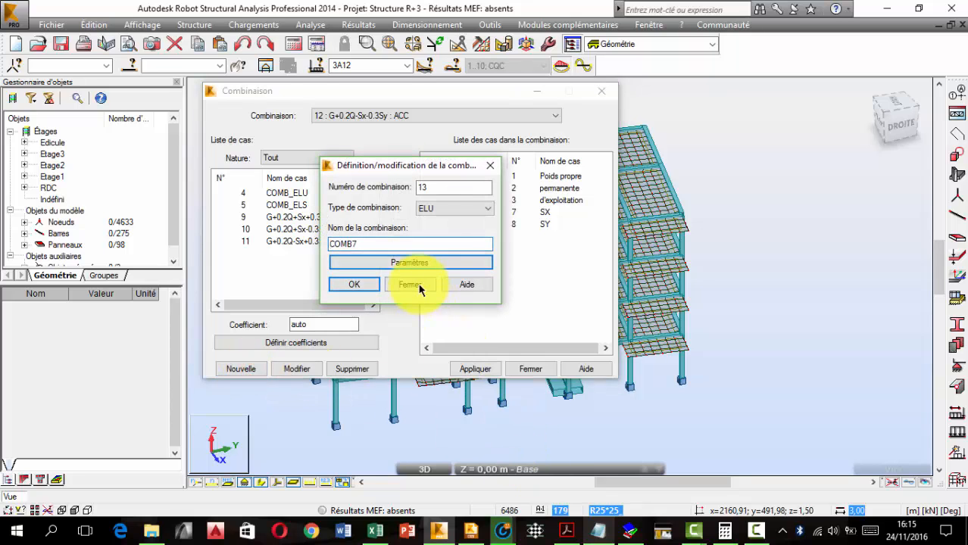
click(451, 212)
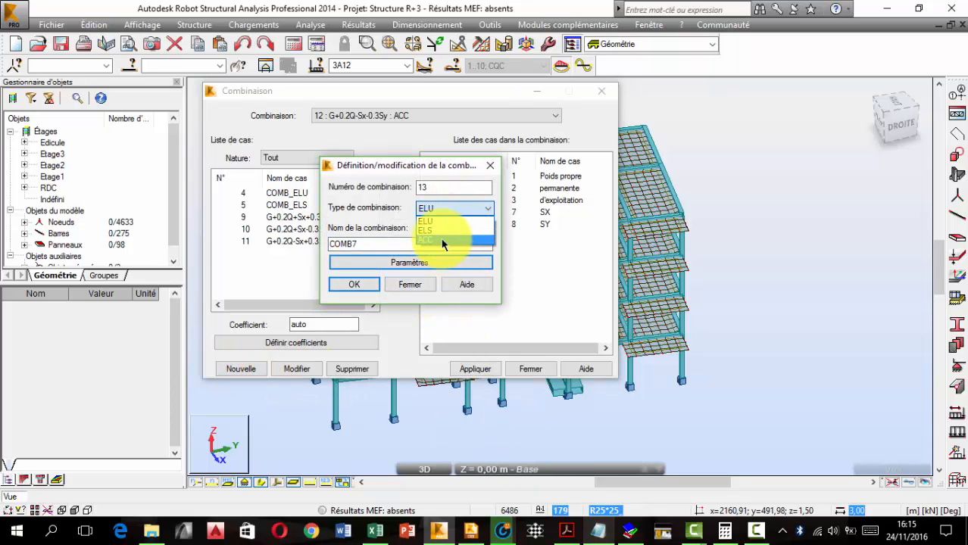
click(445, 240)
click(604, 534)
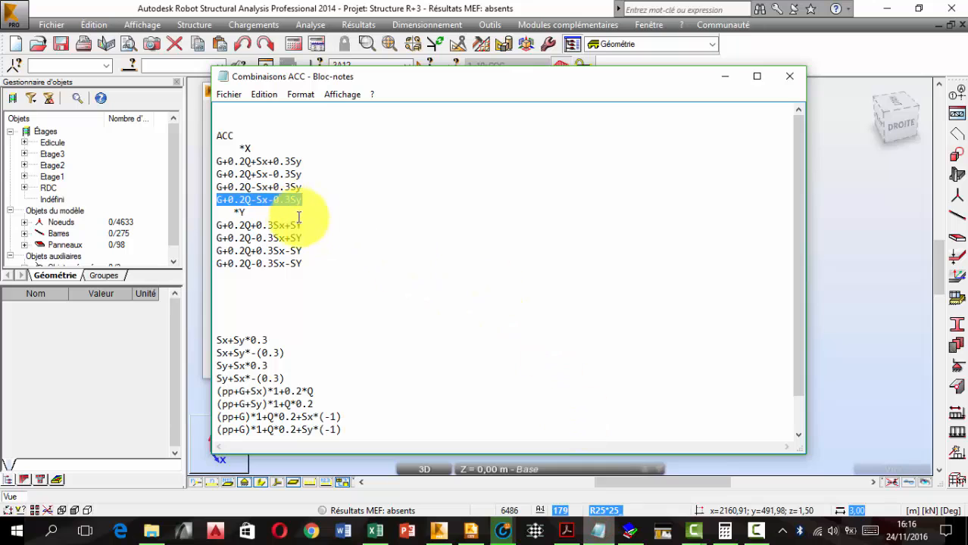
drag(306, 224, 223, 221)
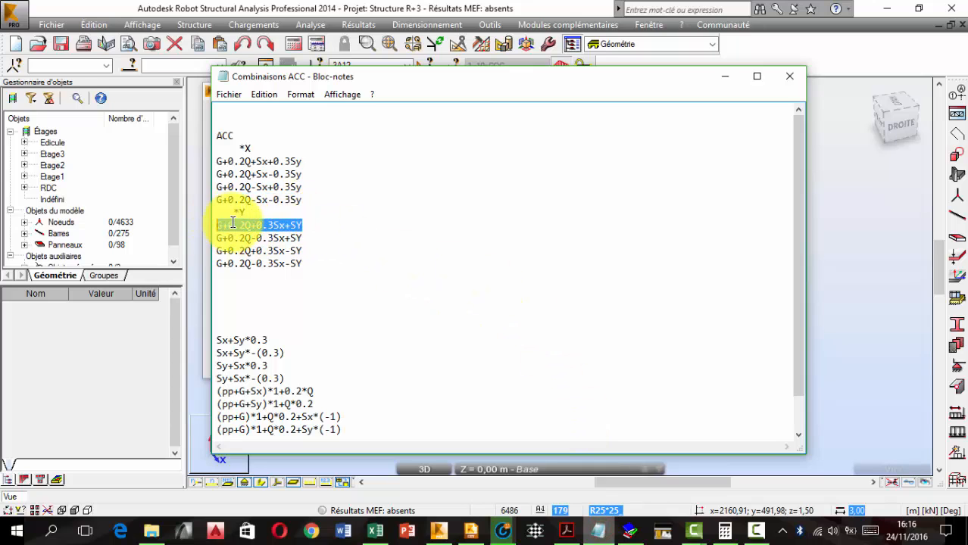
right_click(233, 219)
click(295, 272)
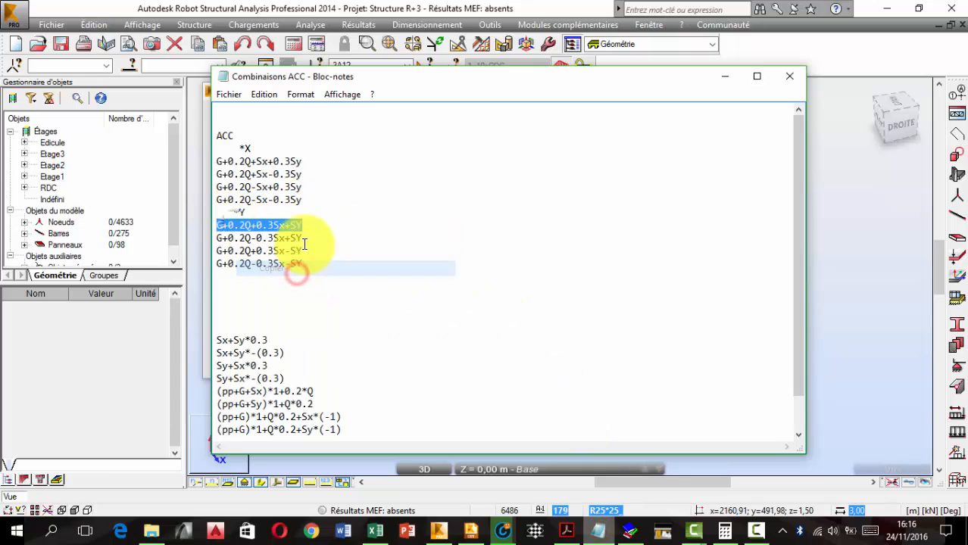
drag(393, 72, 406, 211)
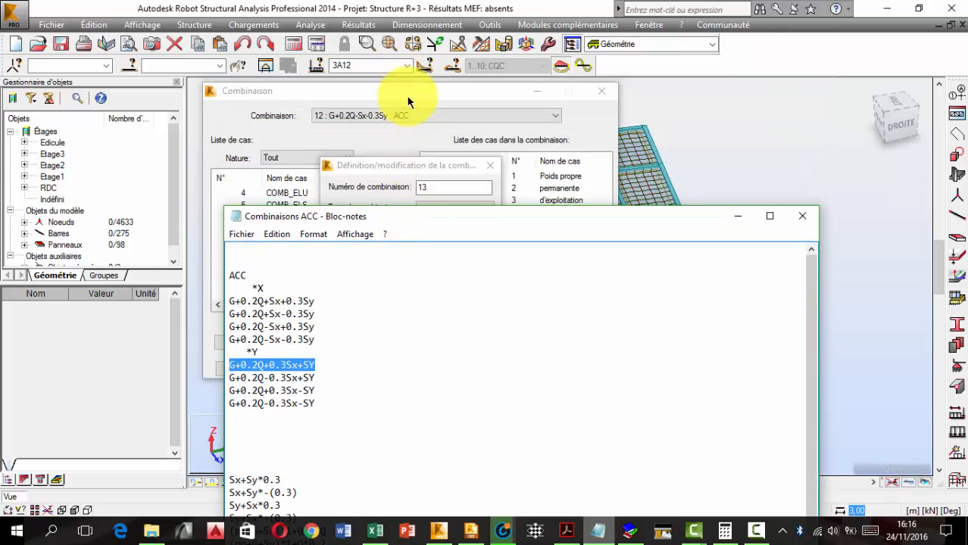
click(408, 97)
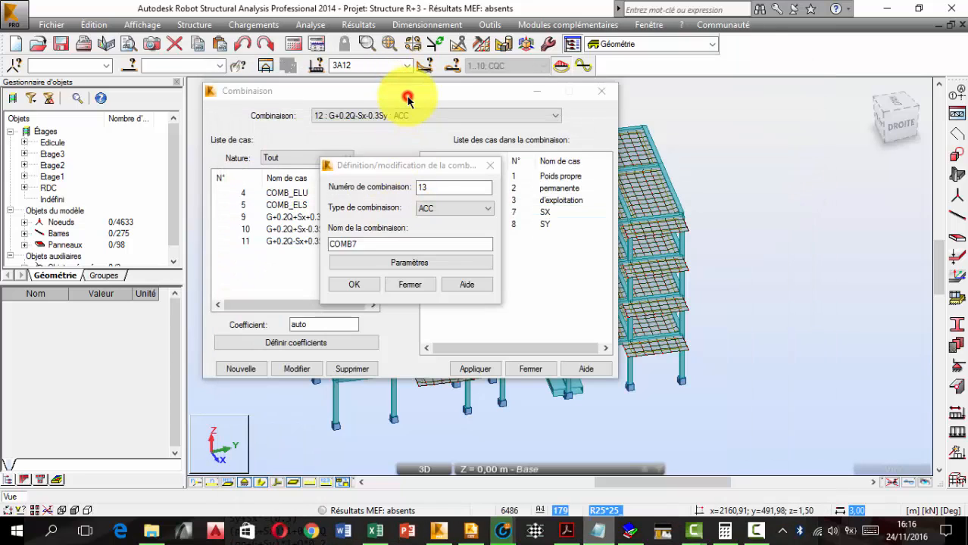
double_click(366, 244)
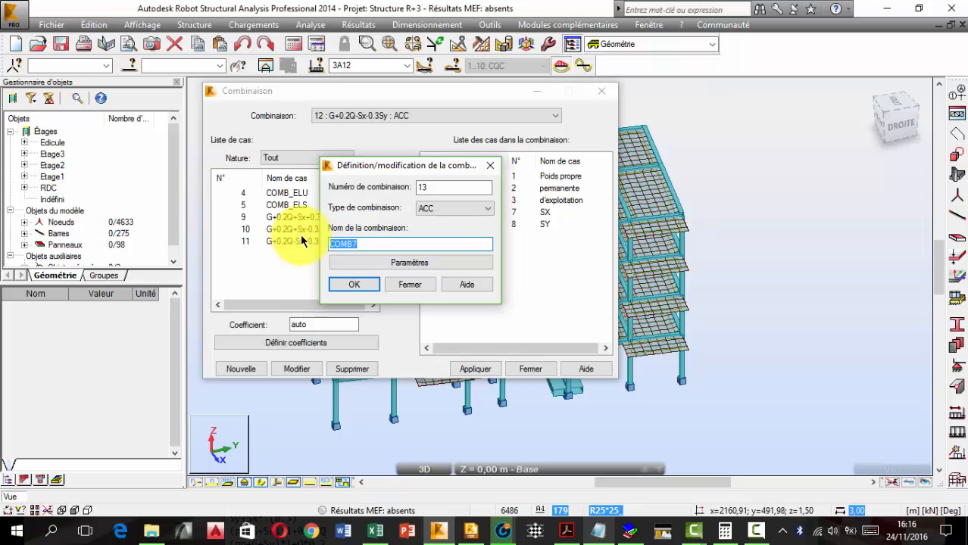
key(ctrl+v)
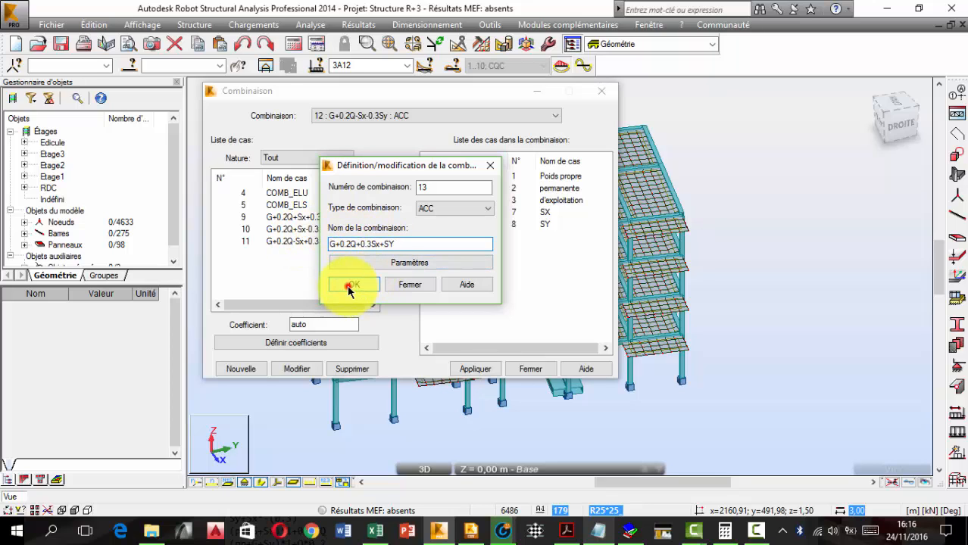
click(351, 286)
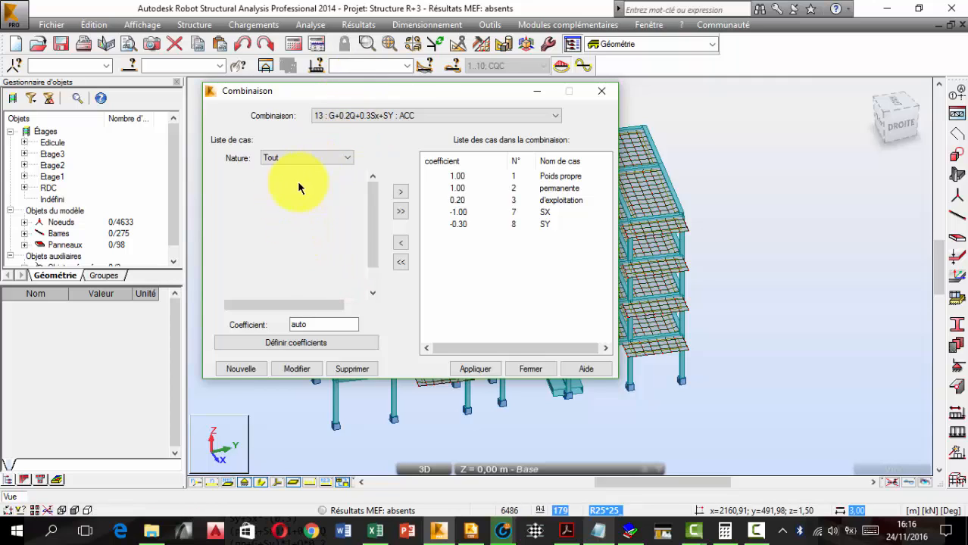
Add Poids propre, permanente and d'exploitation with automatic coefficients, and SX with coefficient 0.3, to combination G+0.2Q+0.3Sx+SY
drag(288, 193, 288, 218)
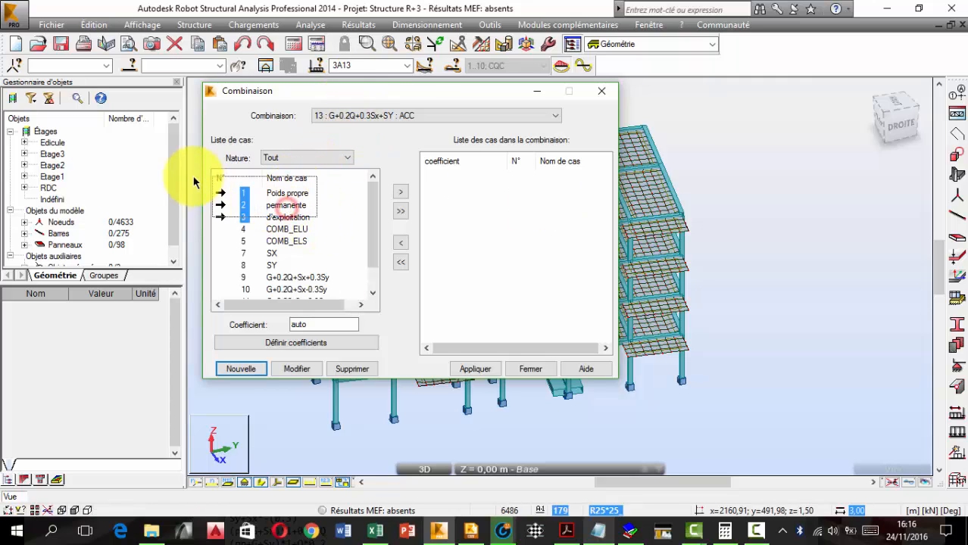
click(401, 193)
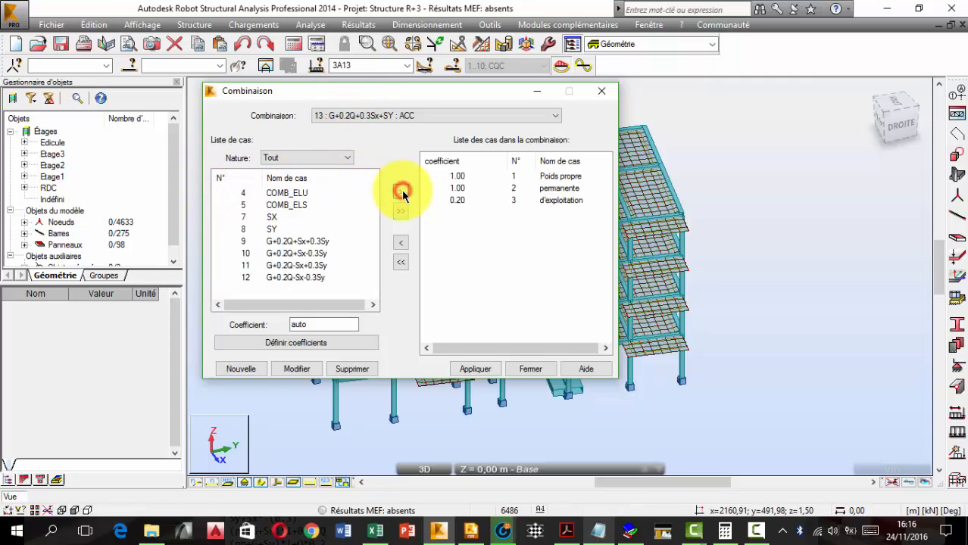
click(239, 219)
double_click(328, 324)
text(0.3)
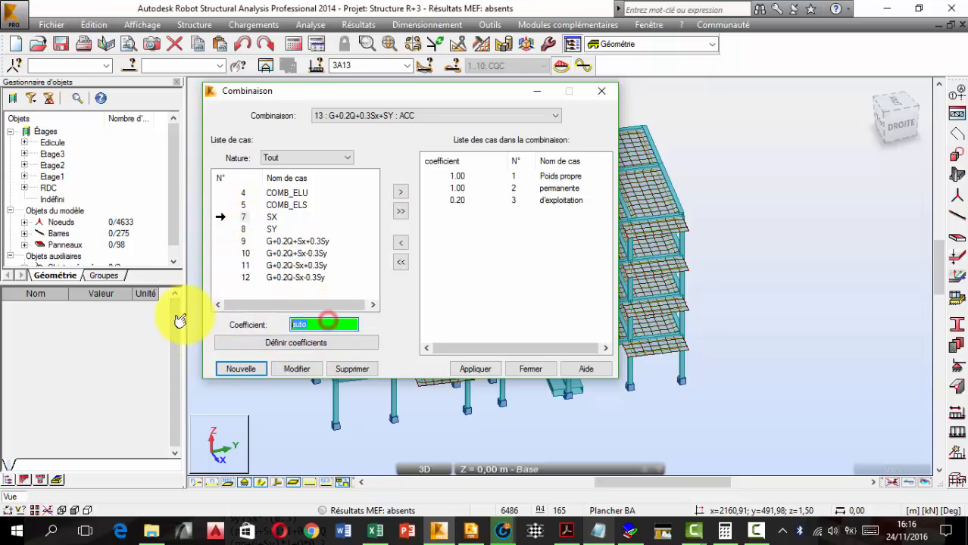
click(402, 192)
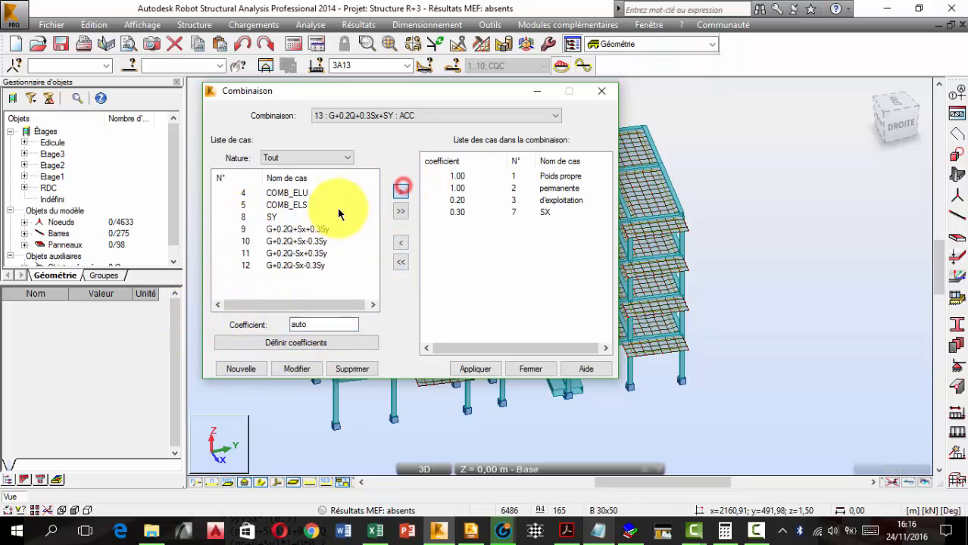
Add load case SY with the automatic coefficient to combination G+0.2Q+0.3Sx+SY and apply the combination
click(243, 218)
click(401, 193)
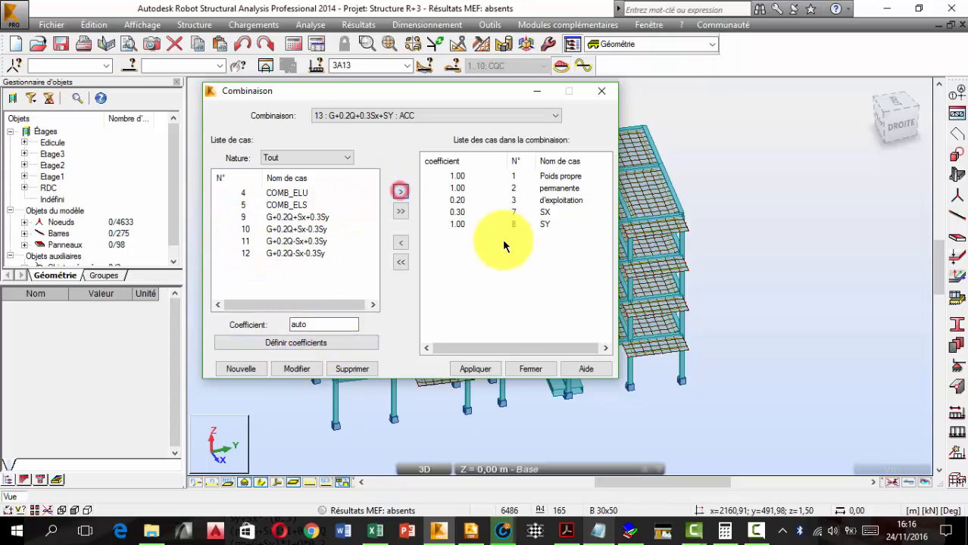
click(476, 369)
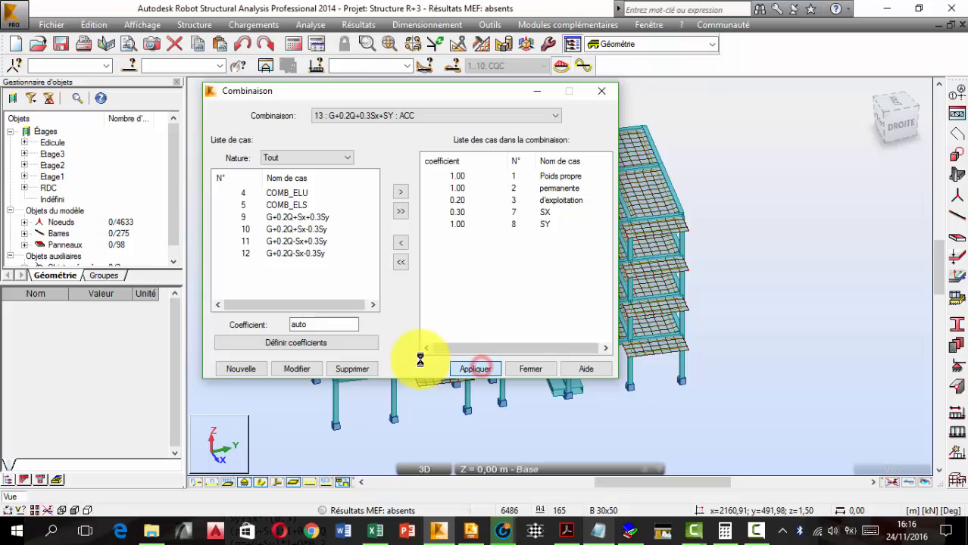
Start a new combination 14 of type ACC and copy the formula G+0.2Q-0.3Sx+SY from the Bloc-notes file Combinaisons ACC
click(260, 365)
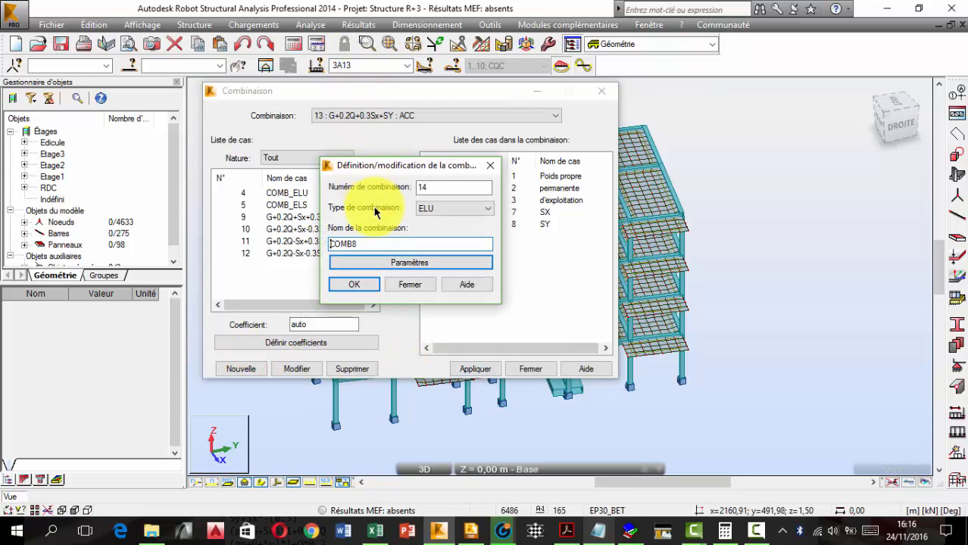
click(439, 239)
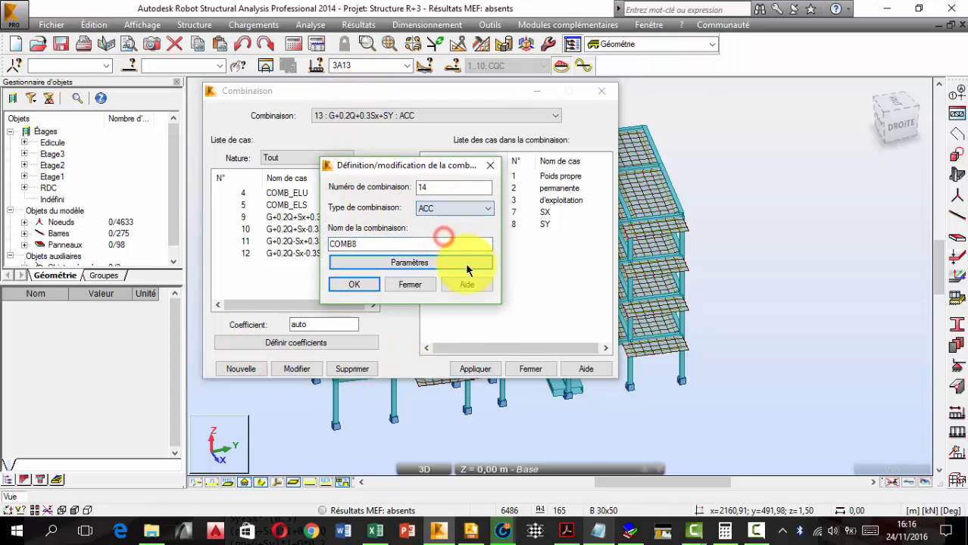
click(597, 533)
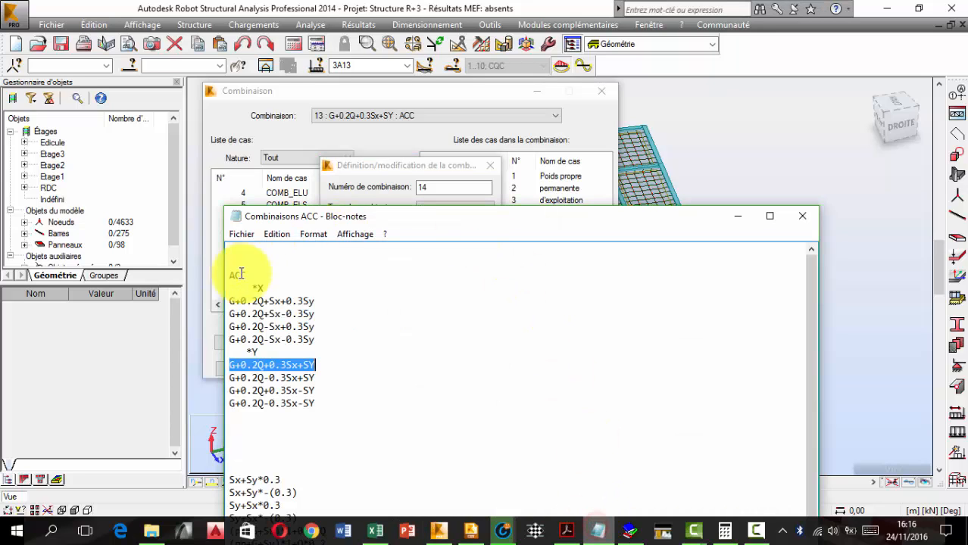
drag(316, 377, 229, 377)
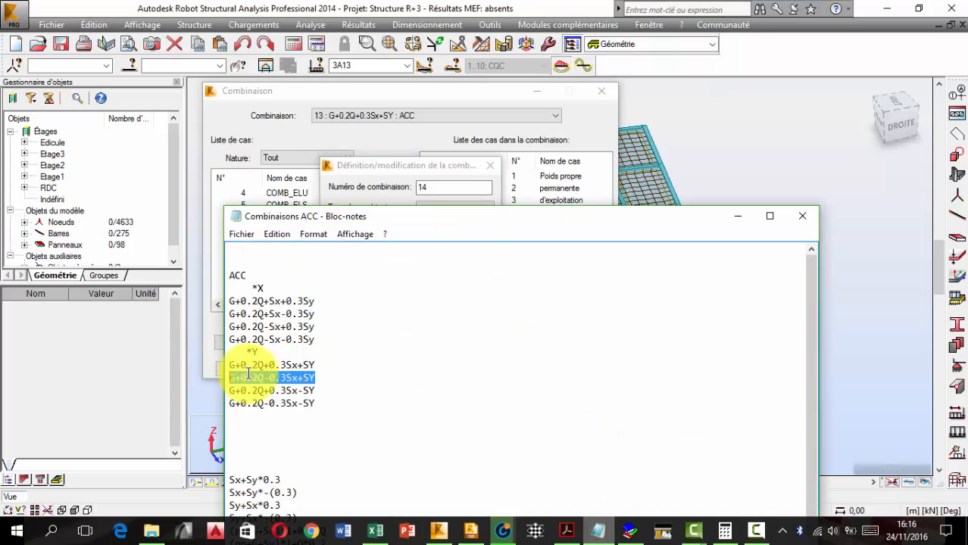
right_click(251, 374)
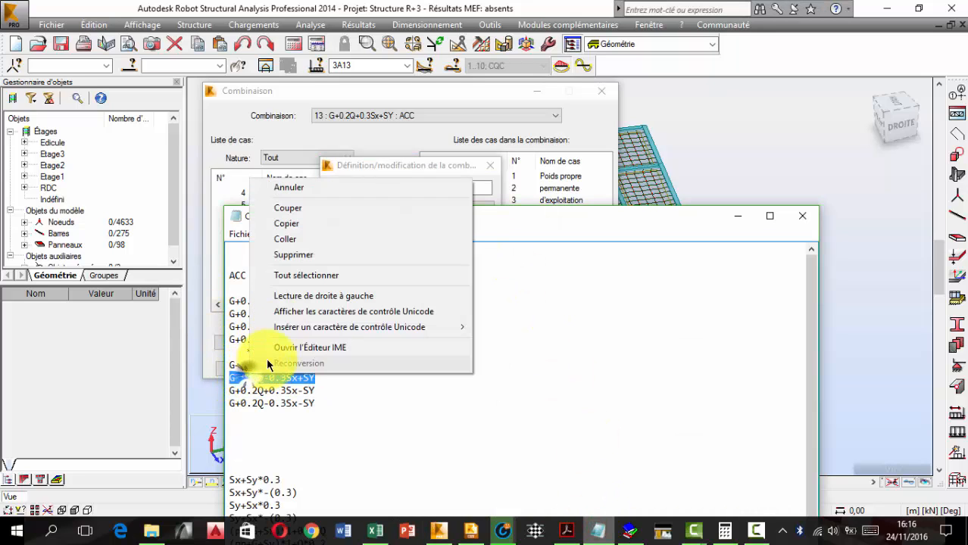
click(296, 225)
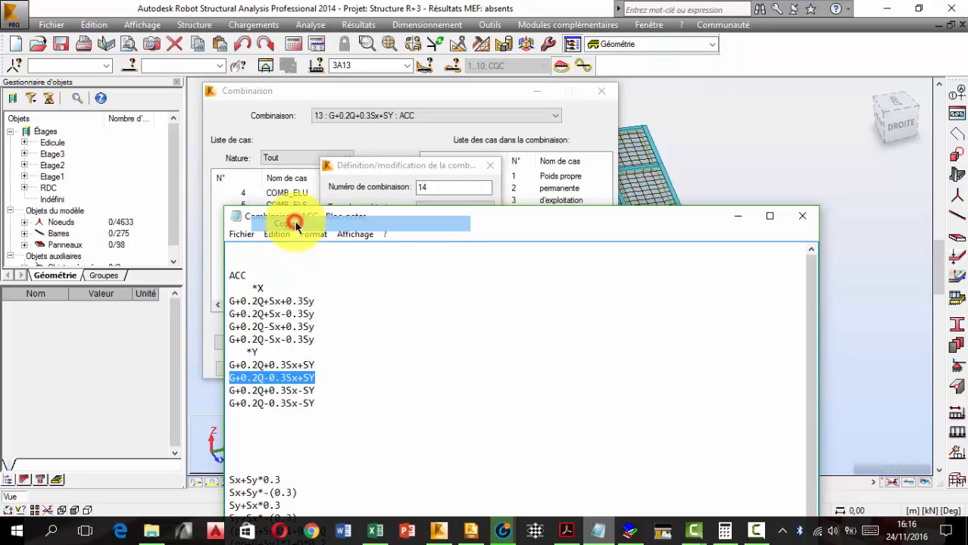
Back in Robot, name combination 14 G+0.2Q-0.3Sx+SY with the copied formula and create it as type ACC
click(387, 167)
double_click(365, 243)
double_click(366, 243)
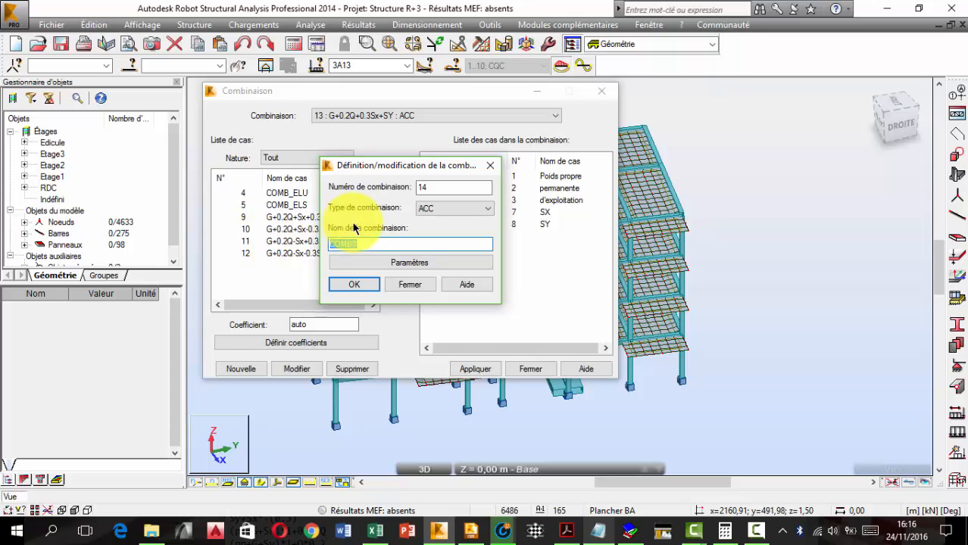
click(467, 207)
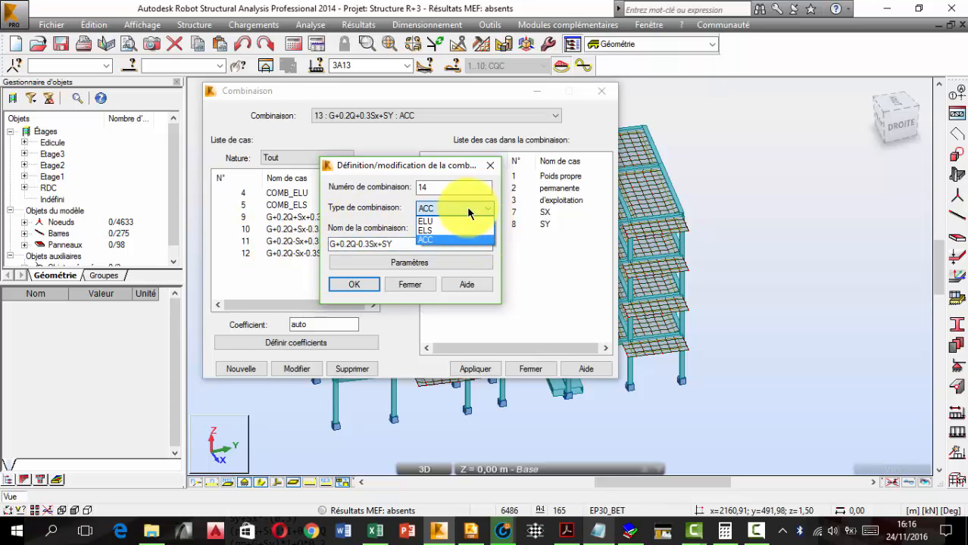
click(436, 239)
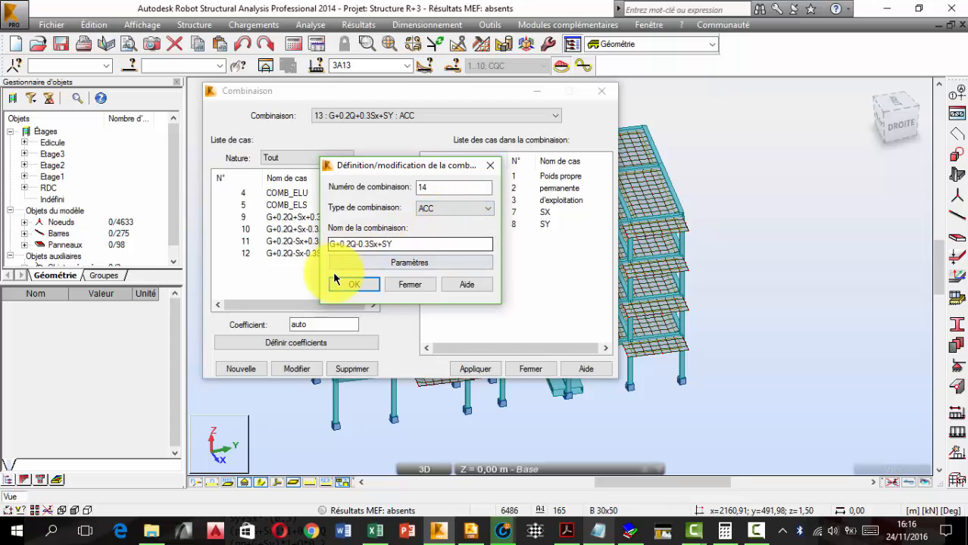
click(348, 281)
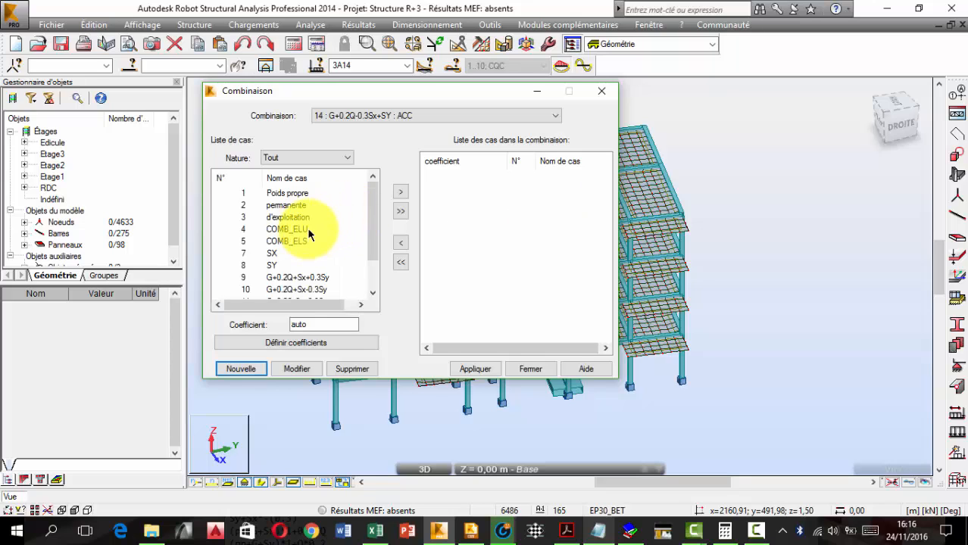
Add Poids propre, permanente and d'exploitation with automatic coefficients, and SX with coefficient -0.3, to combination G+0.2Q-0.3Sx+SY
drag(309, 218, 227, 184)
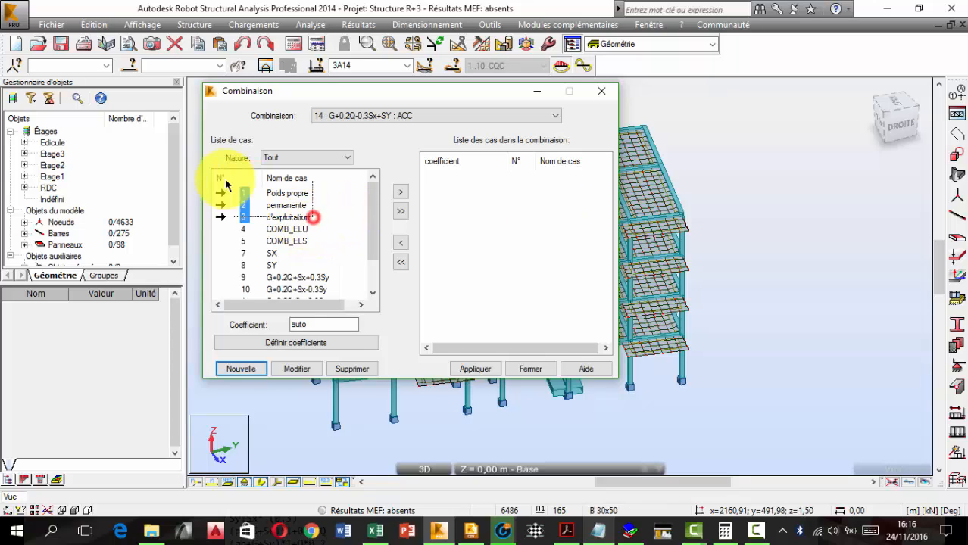
click(398, 193)
click(227, 217)
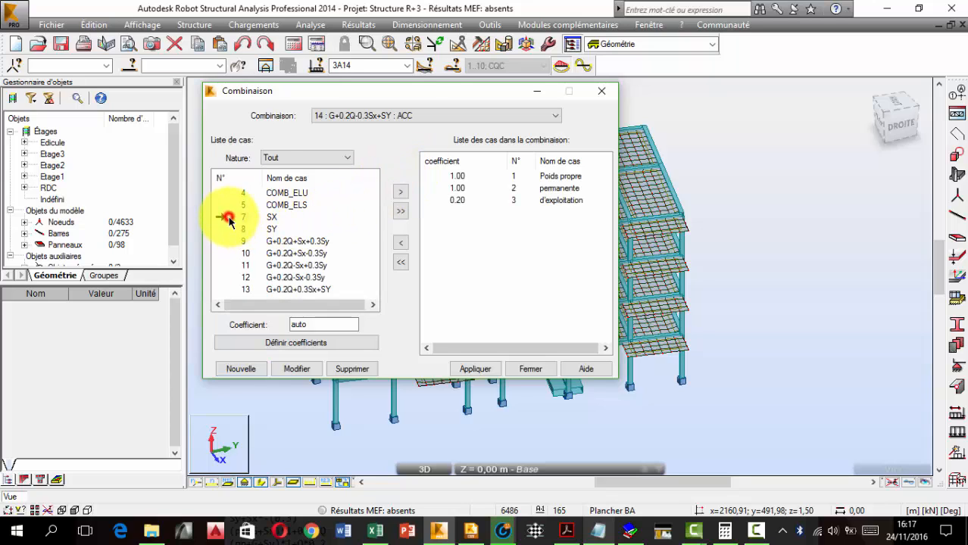
double_click(325, 324)
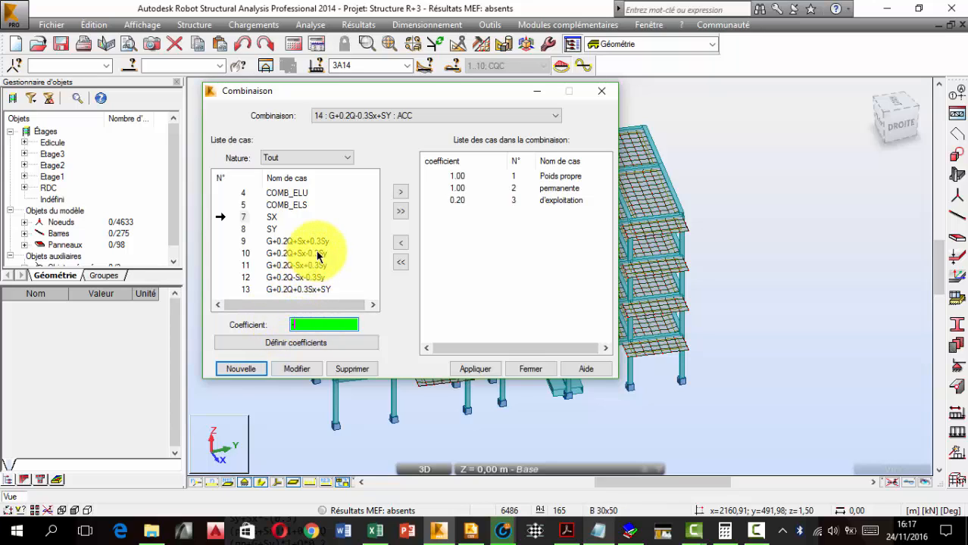
text(-0.3)
click(401, 191)
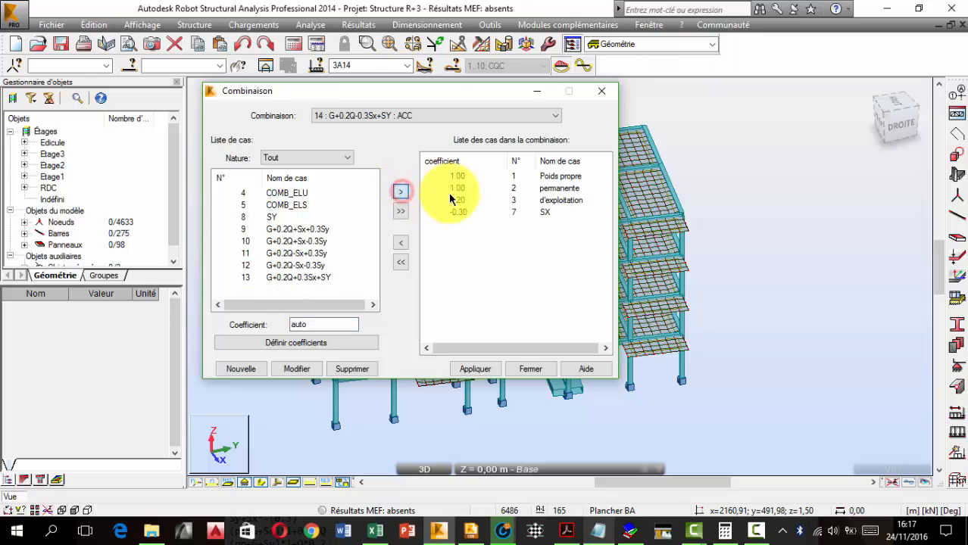
Add load case SY with coefficient 1 to combination G+0.2Q-0.3Sx+SY and apply the combination
click(243, 216)
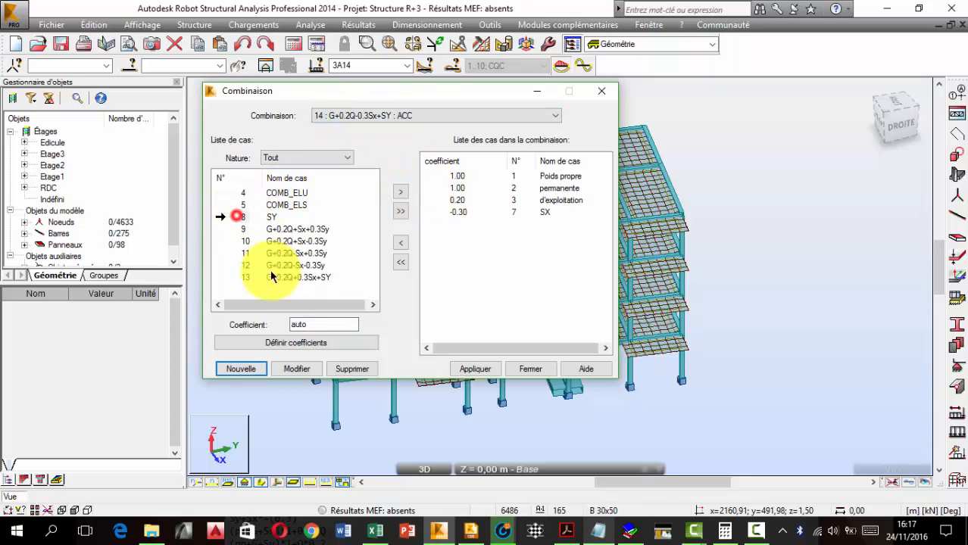
click(311, 323)
text(1)
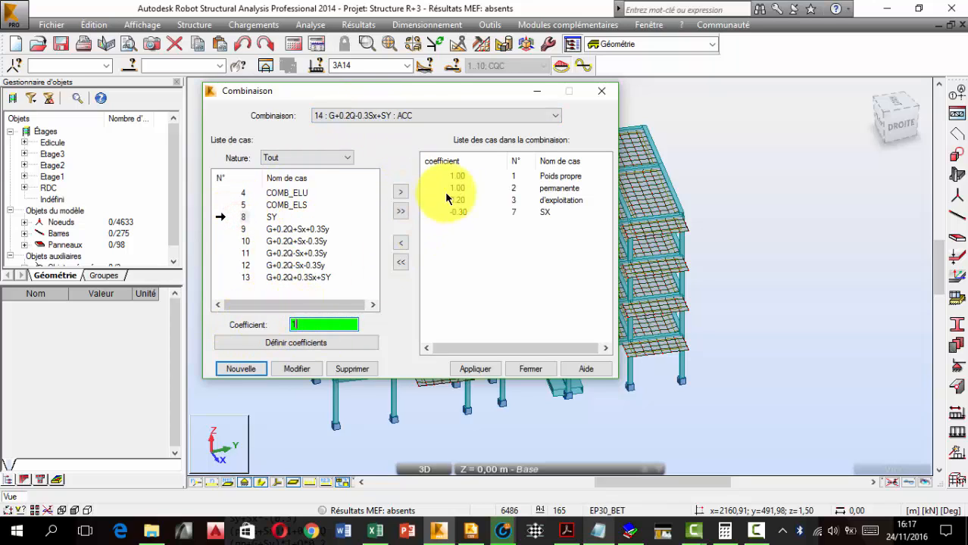
click(402, 194)
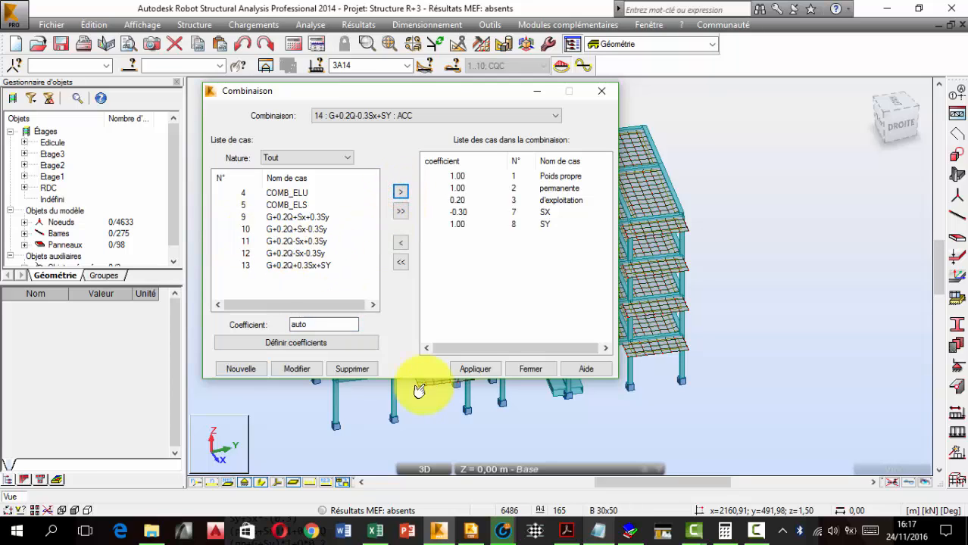
click(475, 372)
Create ACC combination 15 in Robot, named G+0.2Q+0.3Sx-SY with the formula copied from the Bloc-notes file
click(235, 369)
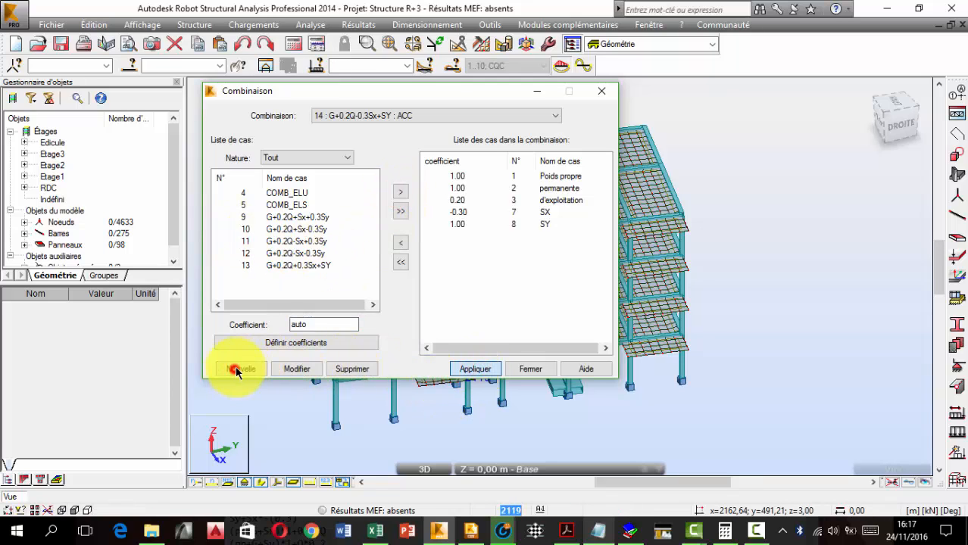
click(598, 530)
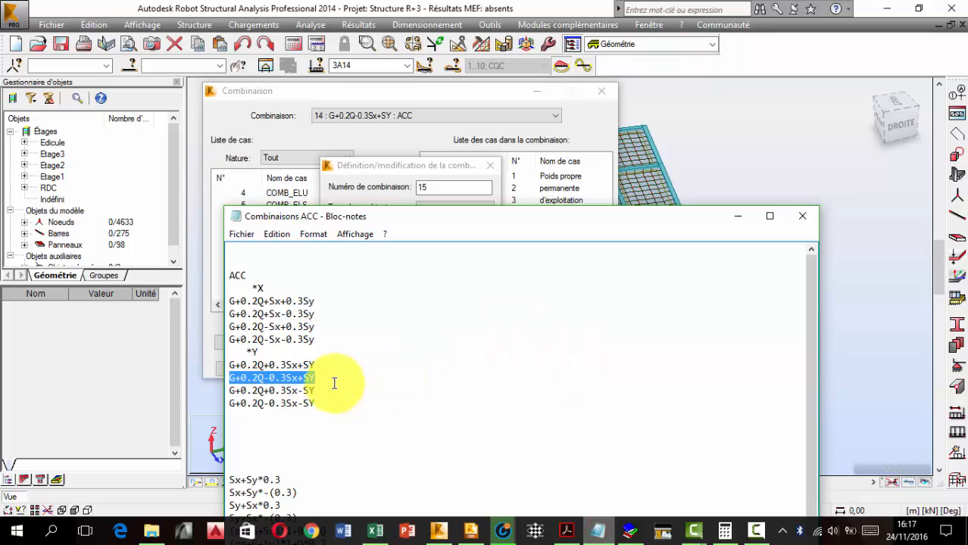
drag(313, 390, 211, 389)
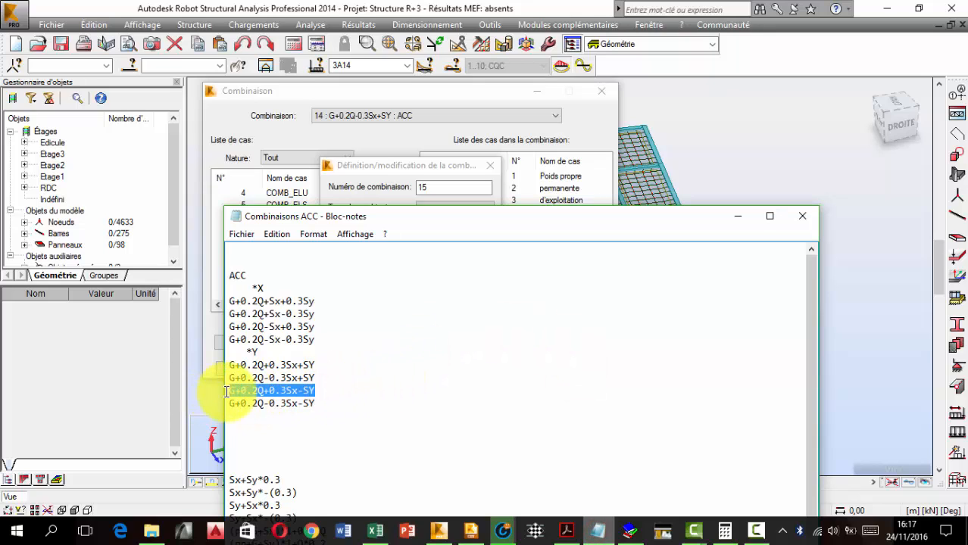
click(436, 164)
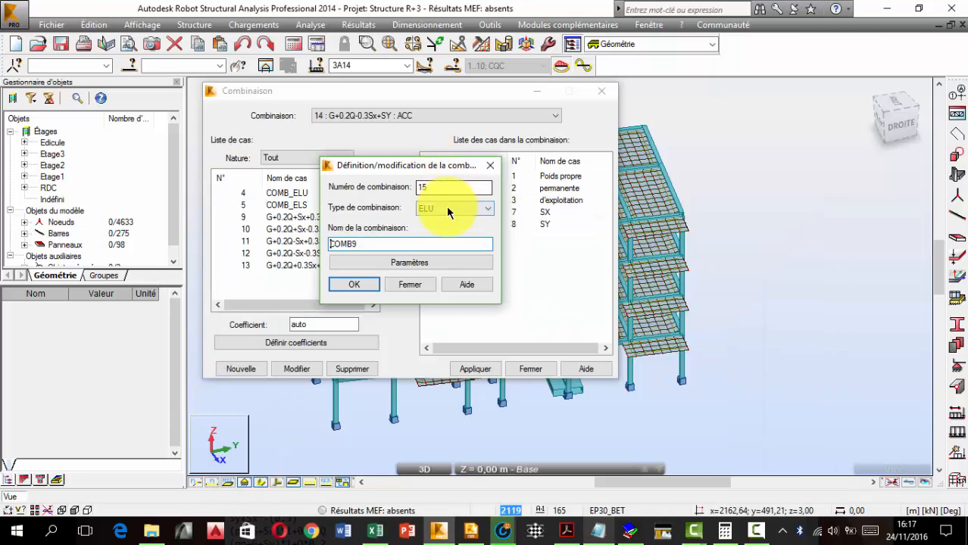
click(448, 209)
click(443, 234)
drag(412, 245, 306, 246)
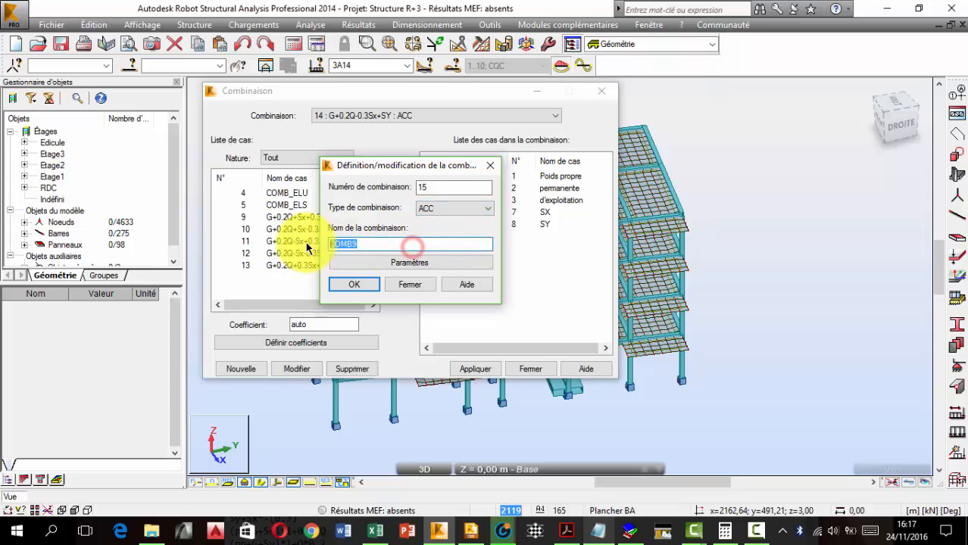
key(ctrl+v)
click(364, 285)
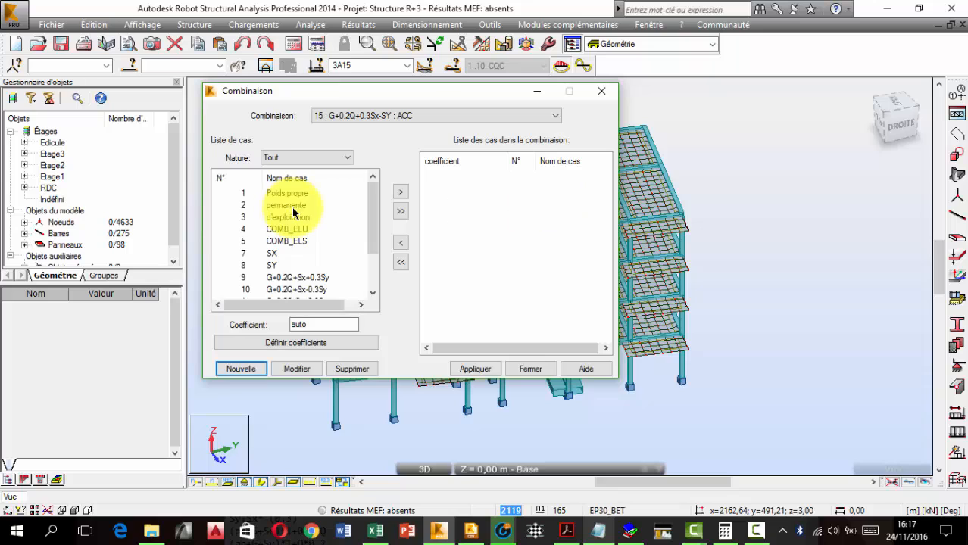
Add Poids propre, permanente and d'exploitation with automatic coefficients, and SX with coefficient 0.3, to combination G+0.2Q+0.3Sx-SY
shift+click(314, 218)
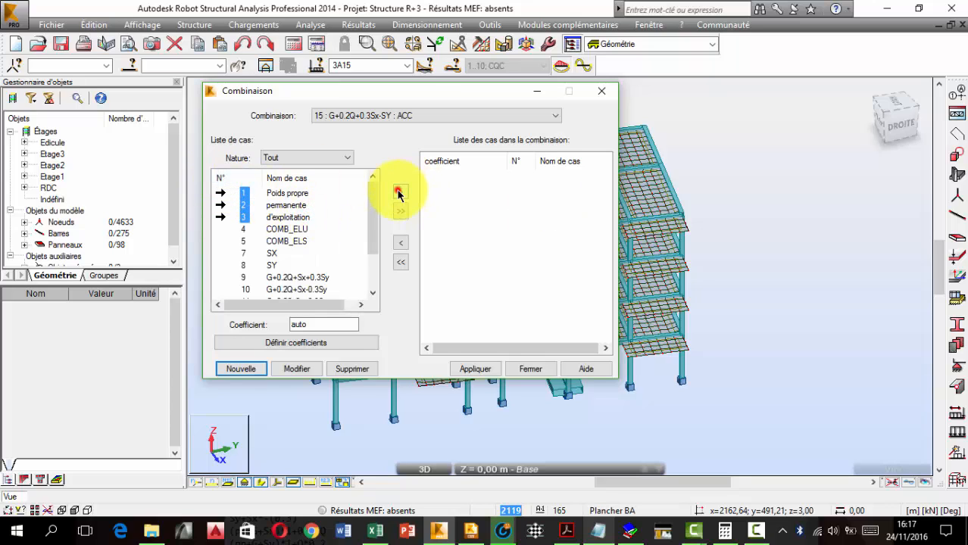
click(400, 191)
click(271, 216)
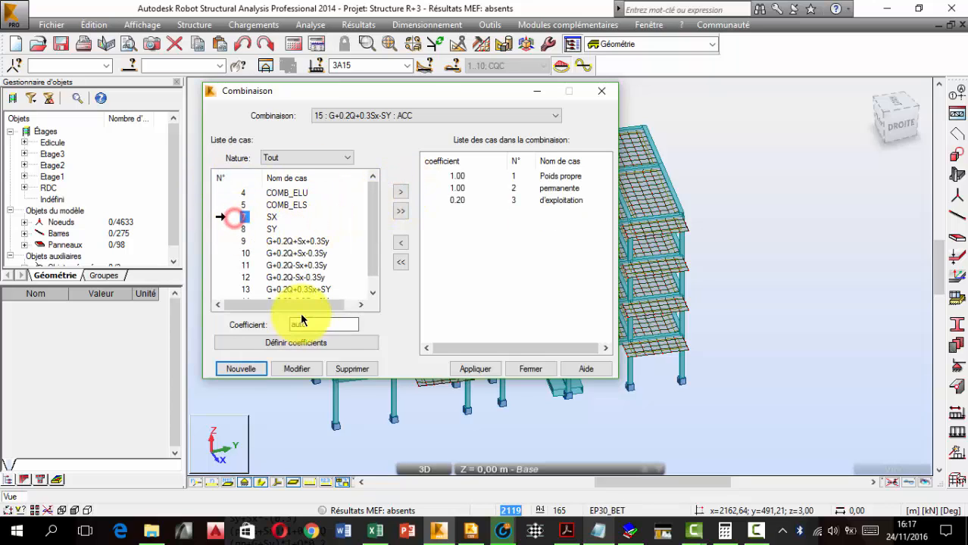
click(319, 324)
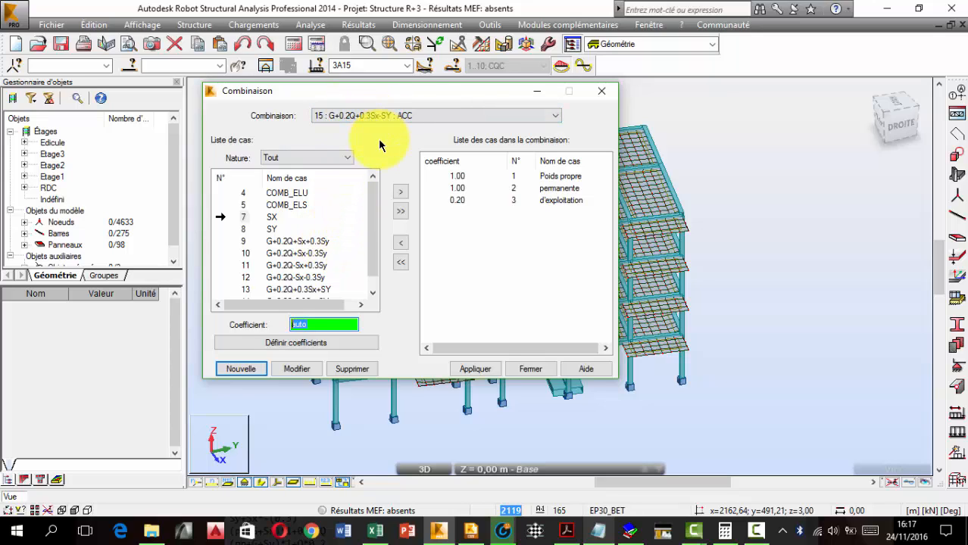
click(401, 192)
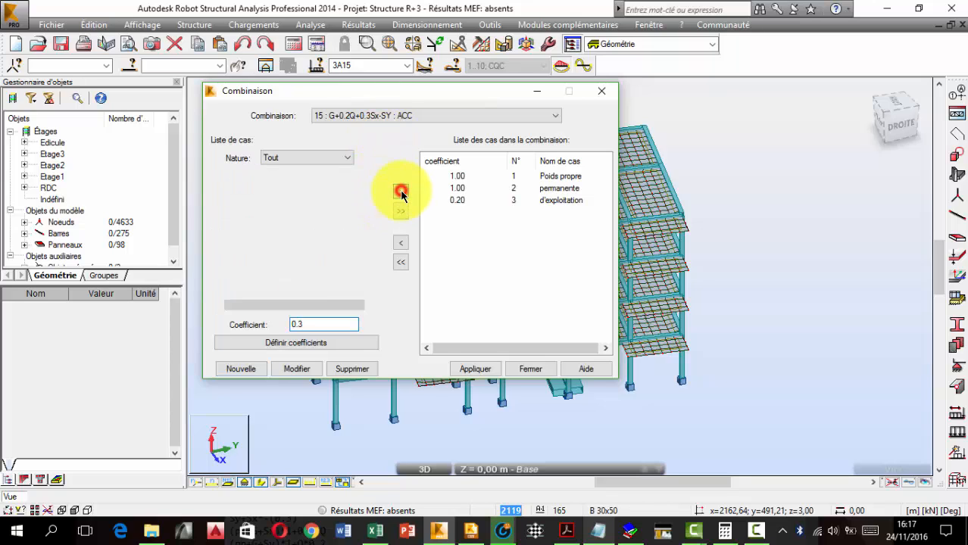
Add load case SY with coefficient -1 to combination G+0.2Q+0.3Sx-SY and apply the combination
click(228, 217)
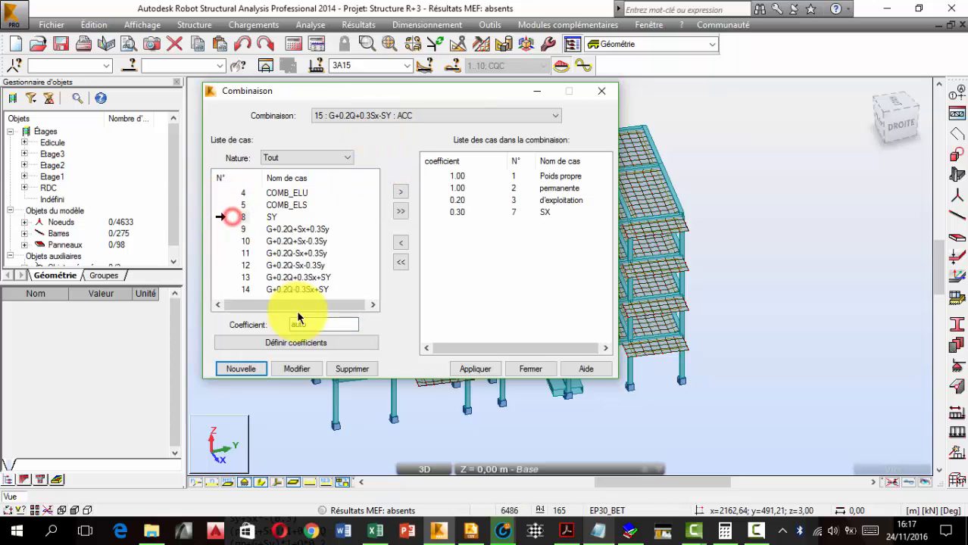
double_click(319, 324)
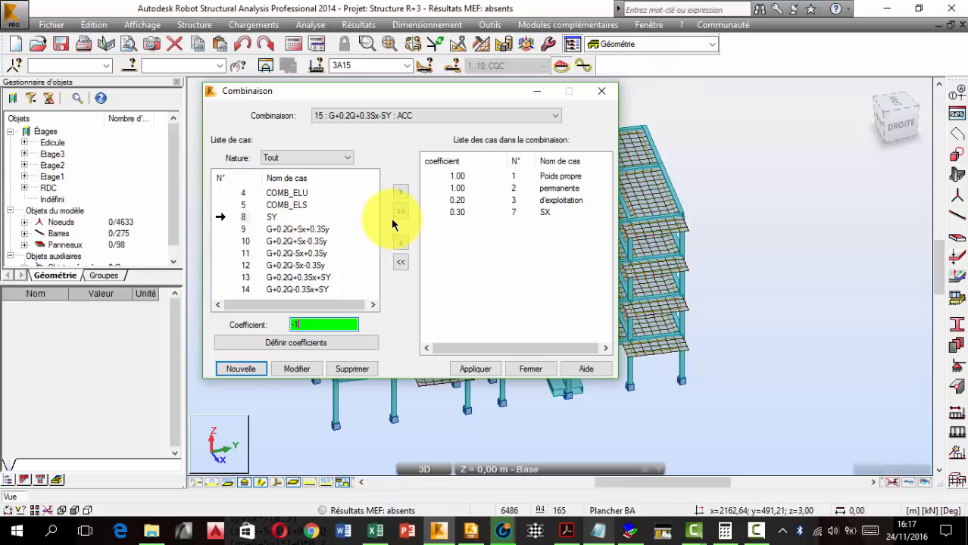
text(-1)
click(400, 192)
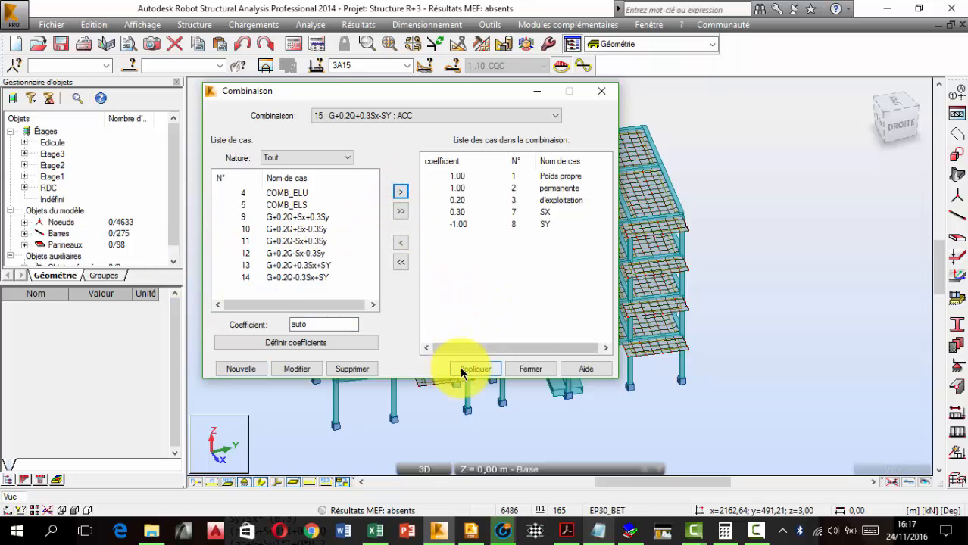
click(462, 370)
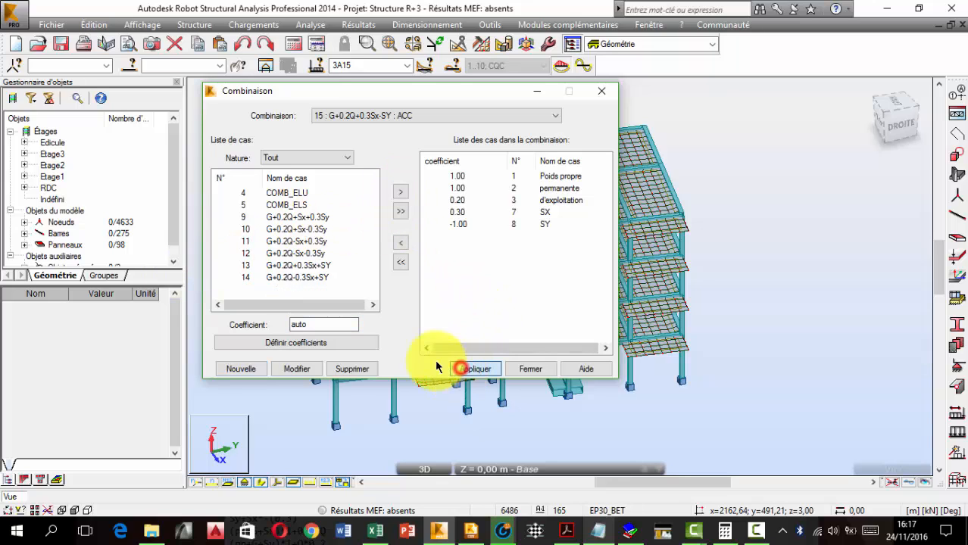
Create ACC combination 16, named G+0.2Q-0.3Sx-SY with the formula copied from the Bloc-notes file
click(235, 369)
click(454, 207)
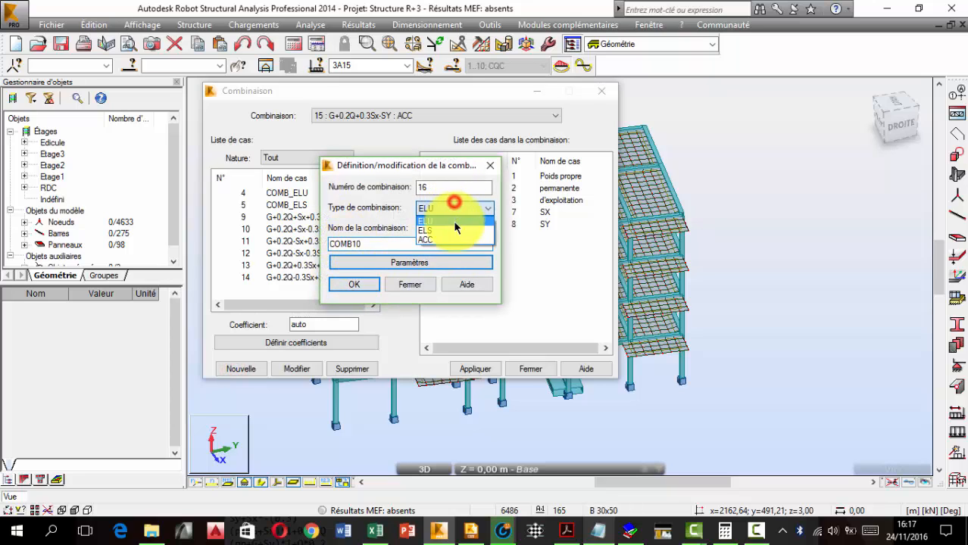
click(602, 528)
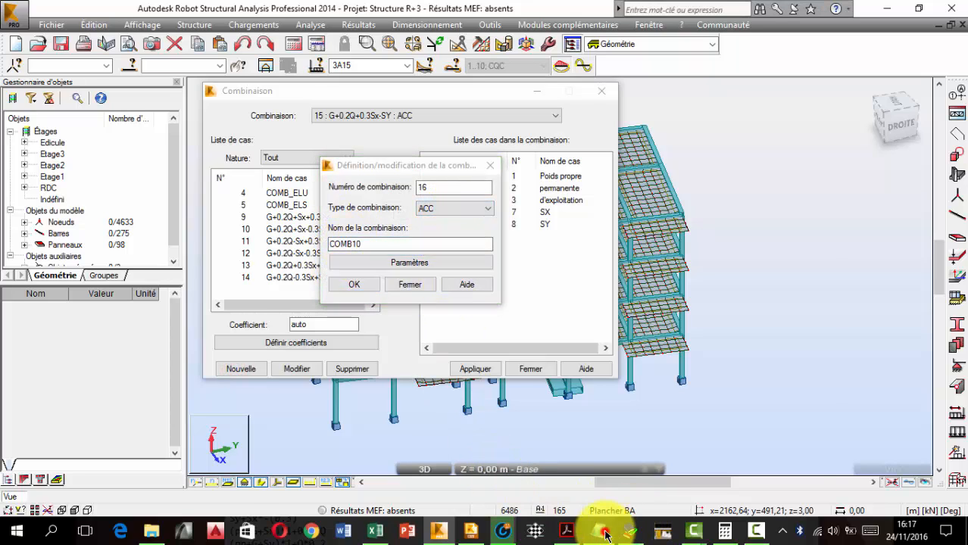
drag(314, 403, 225, 402)
click(366, 182)
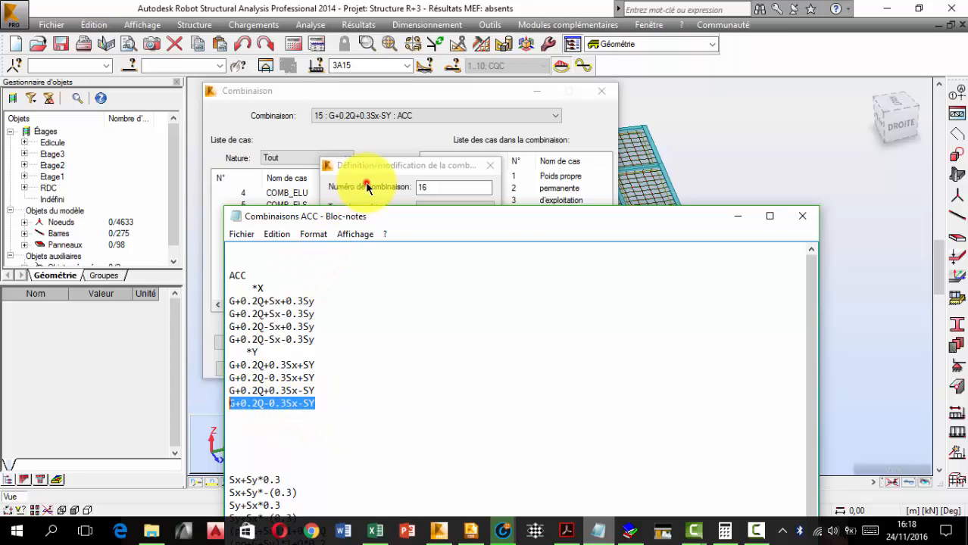
double_click(409, 243)
text(G+0.2Q-0.3Sx-SY)
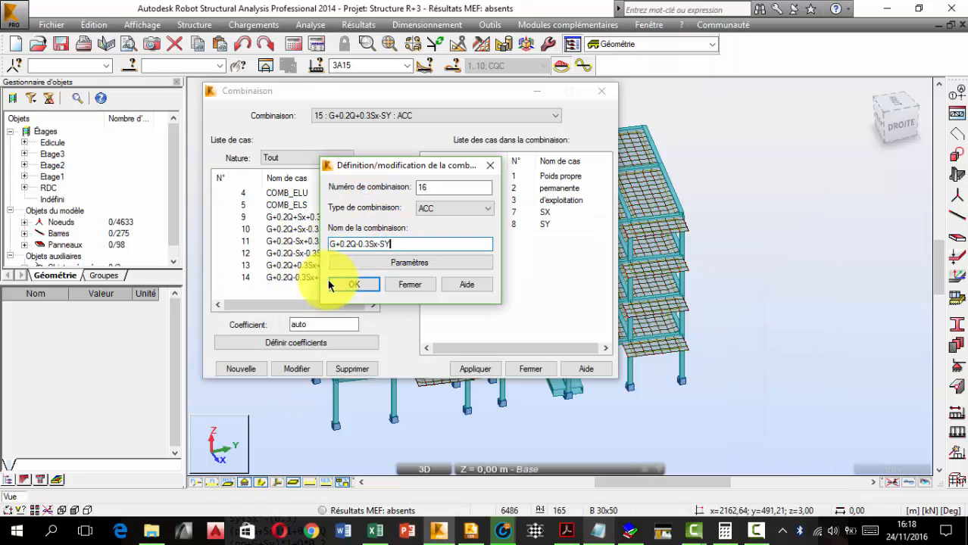
click(356, 285)
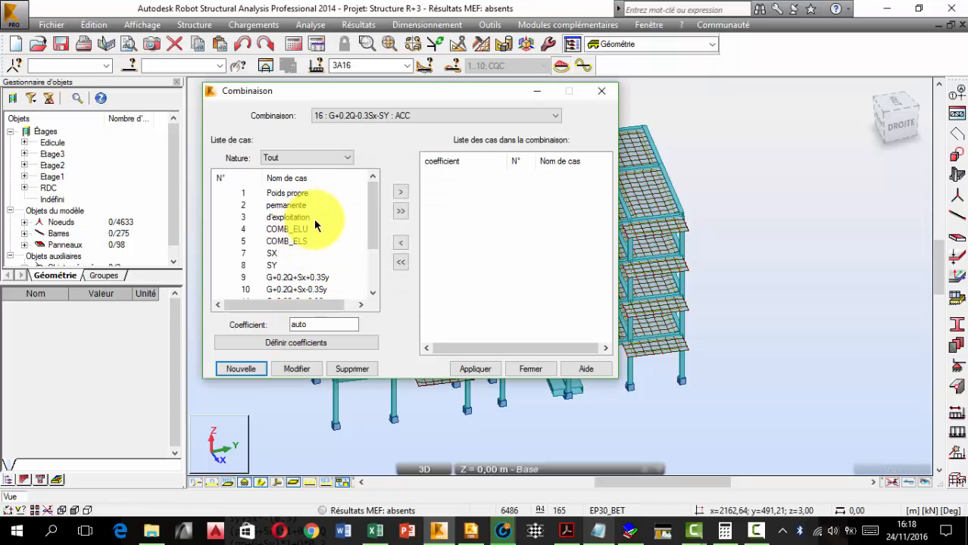
Add Poids propre, permanente and d'exploitation with automatic coefficients, and SX with coefficient -0.3, to combination G+0.2Q-0.3Sx-SY
drag(309, 215, 230, 188)
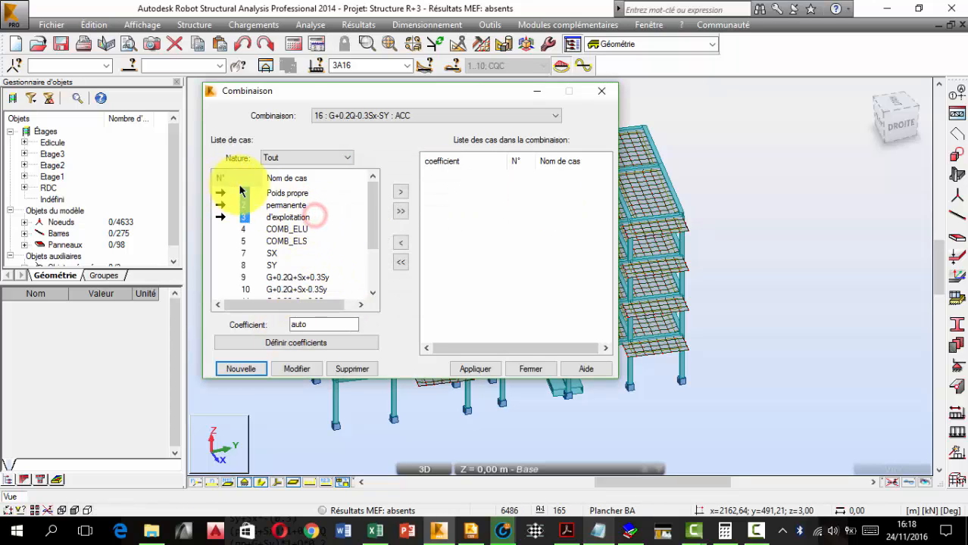
click(402, 192)
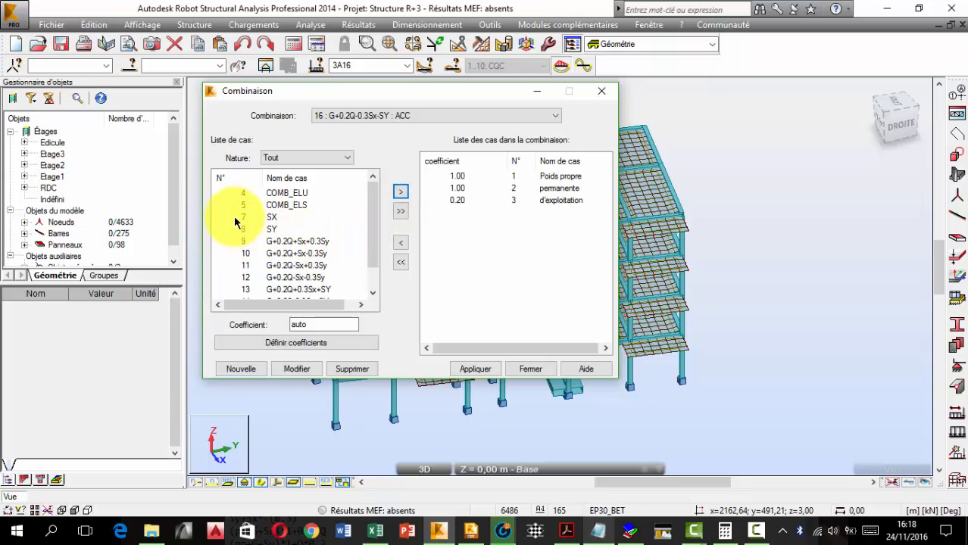
click(235, 218)
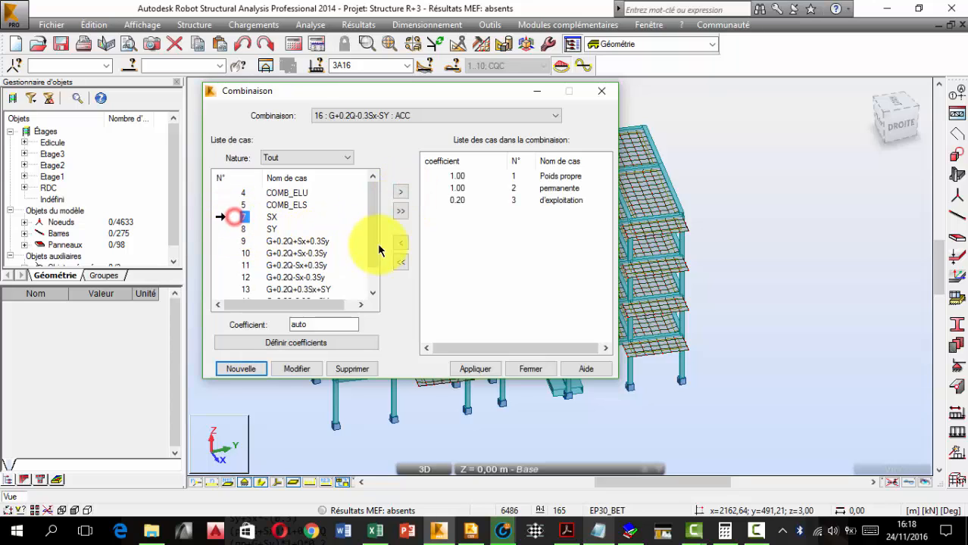
click(318, 325)
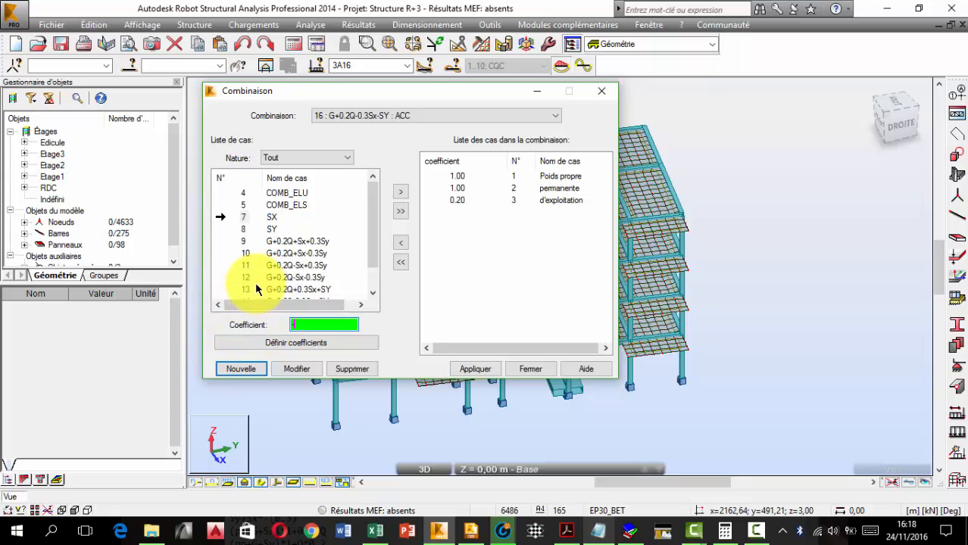
text(-0.3)
click(401, 191)
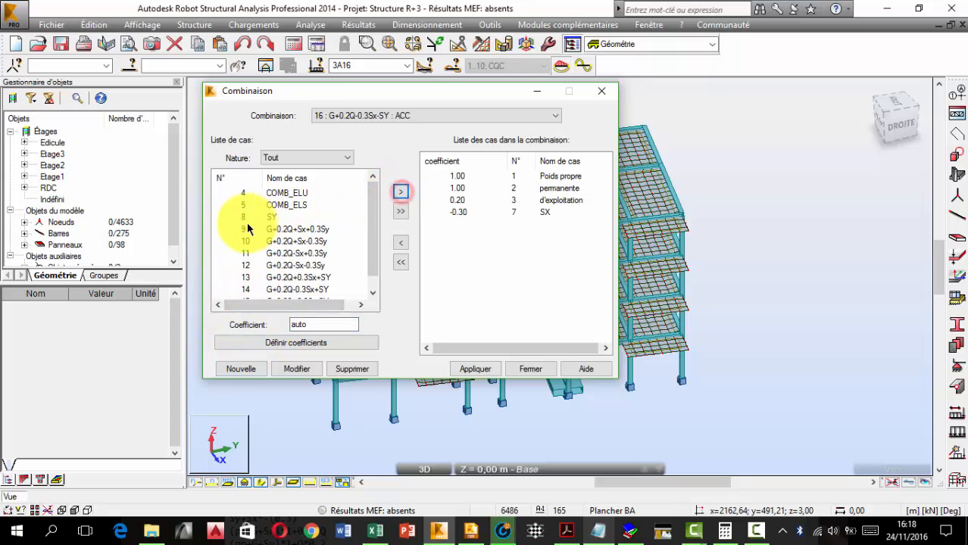
Add load case SY with coefficient -1 to combination G+0.2Q-0.3Sx-SY and apply the combination
click(322, 324)
text(-1)
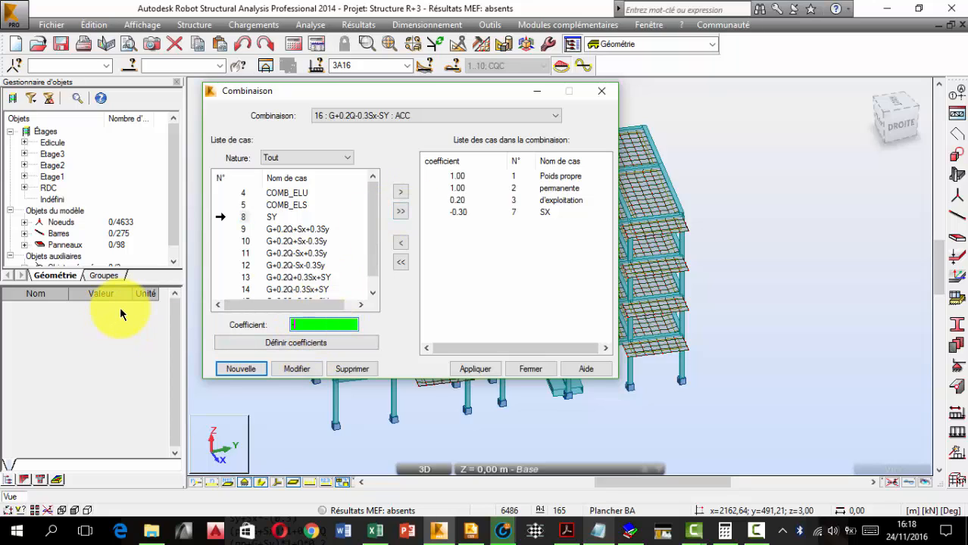
click(401, 192)
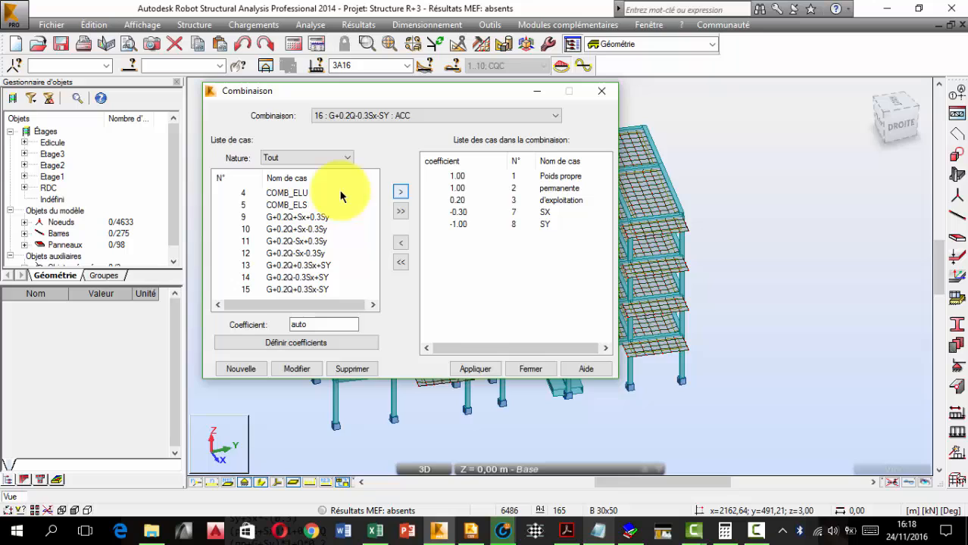
click(475, 369)
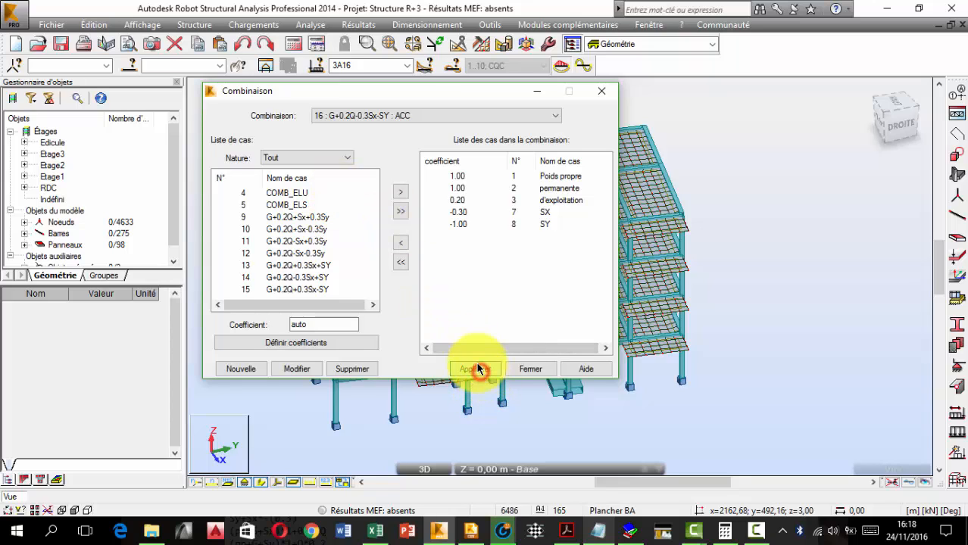
Review the load cases and coefficients of combinations 9 and 11, and close the combination definition
click(472, 118)
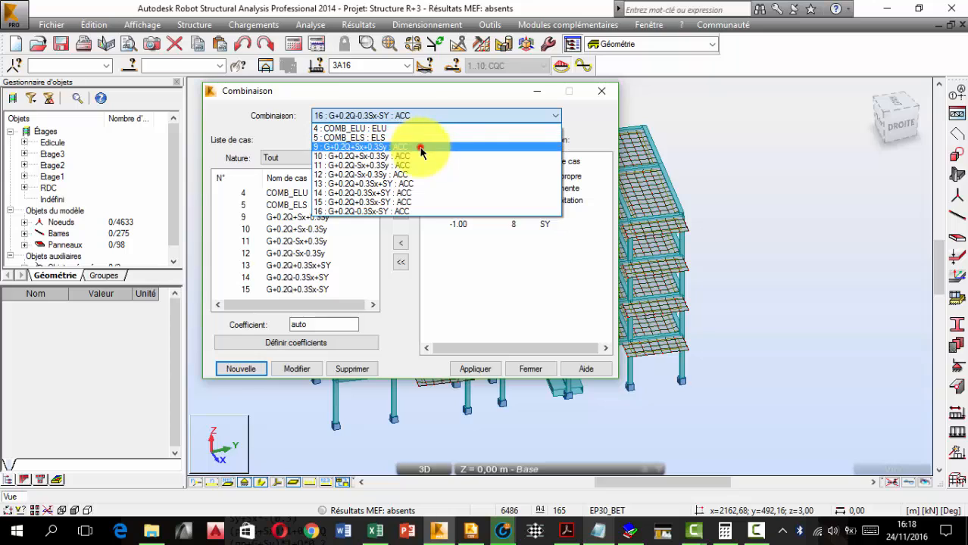
click(421, 149)
click(454, 115)
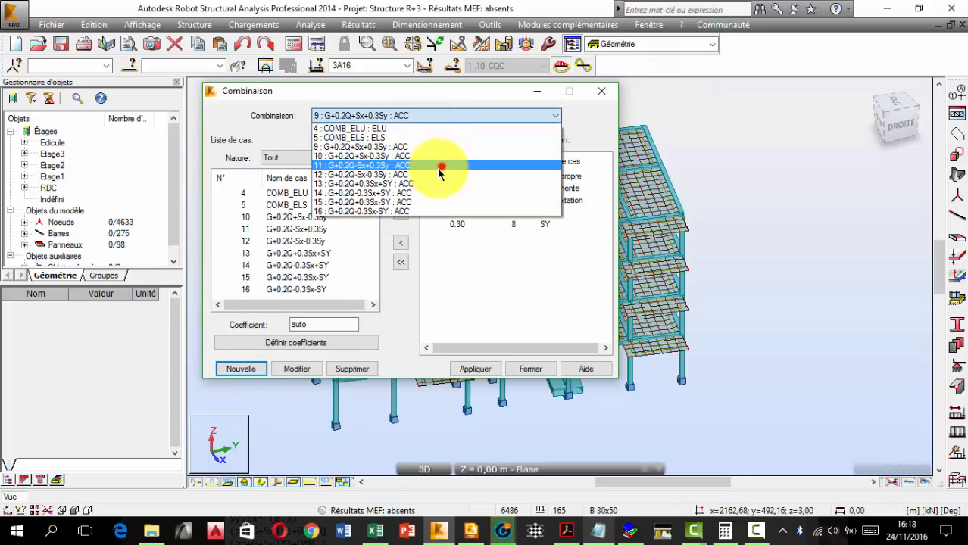
click(441, 167)
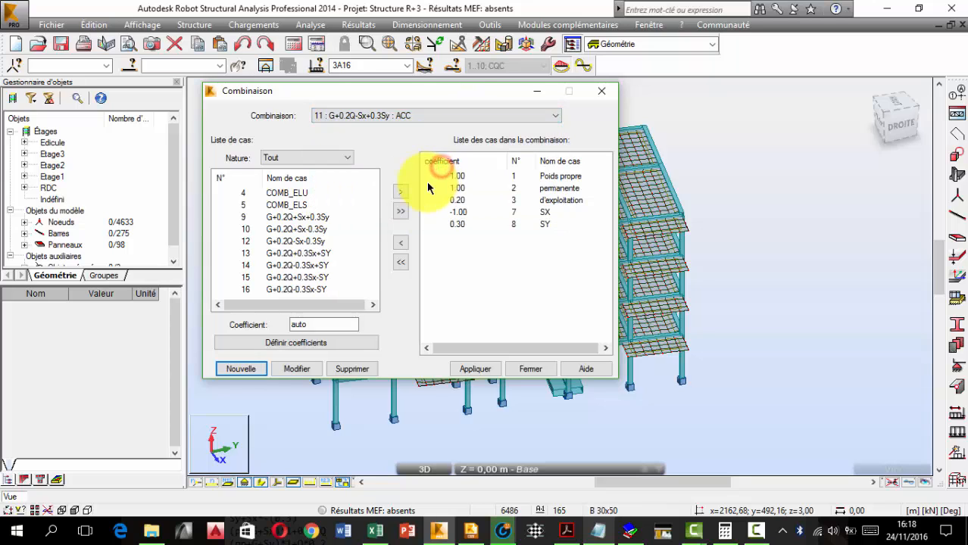
click(542, 374)
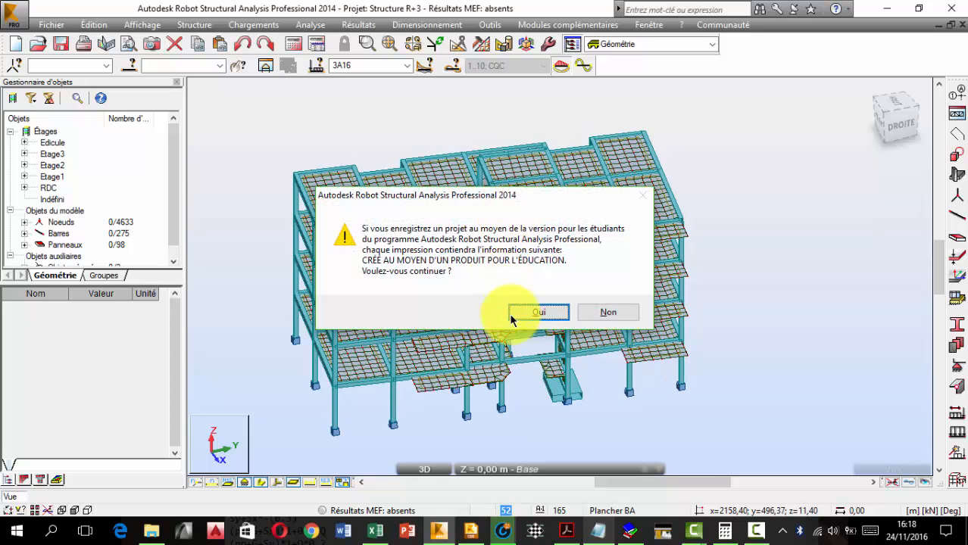
Save the project, accepting the education-version notice, and run a verification of the structure
click(536, 314)
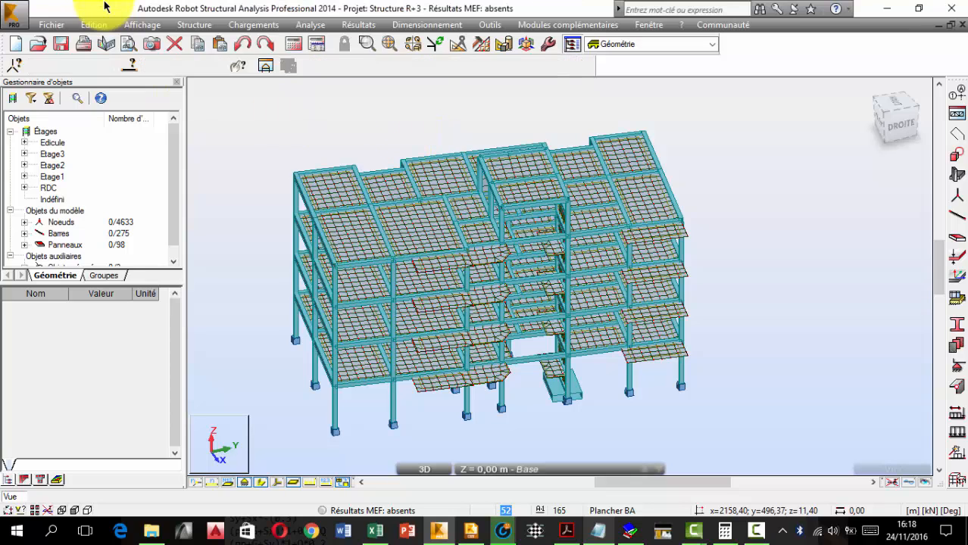
click(311, 24)
click(347, 154)
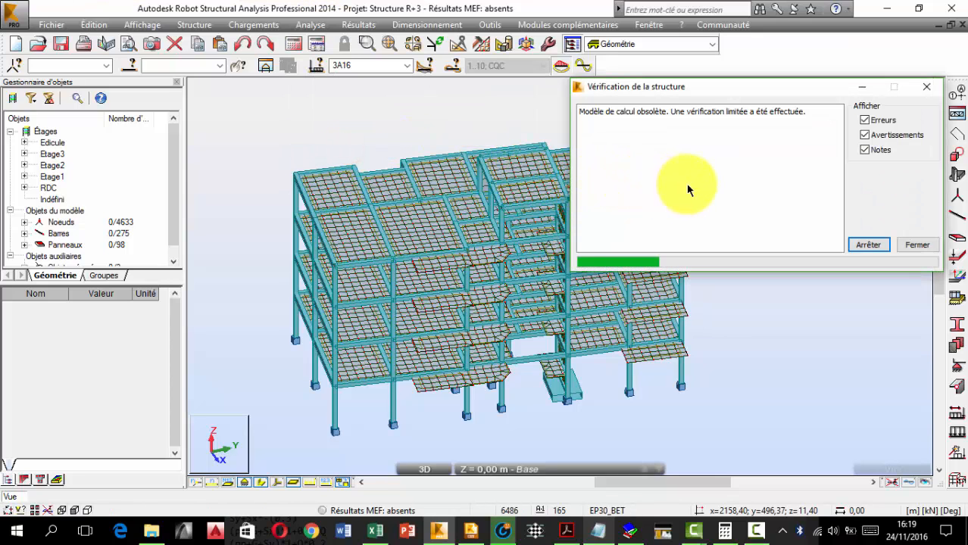
click(920, 246)
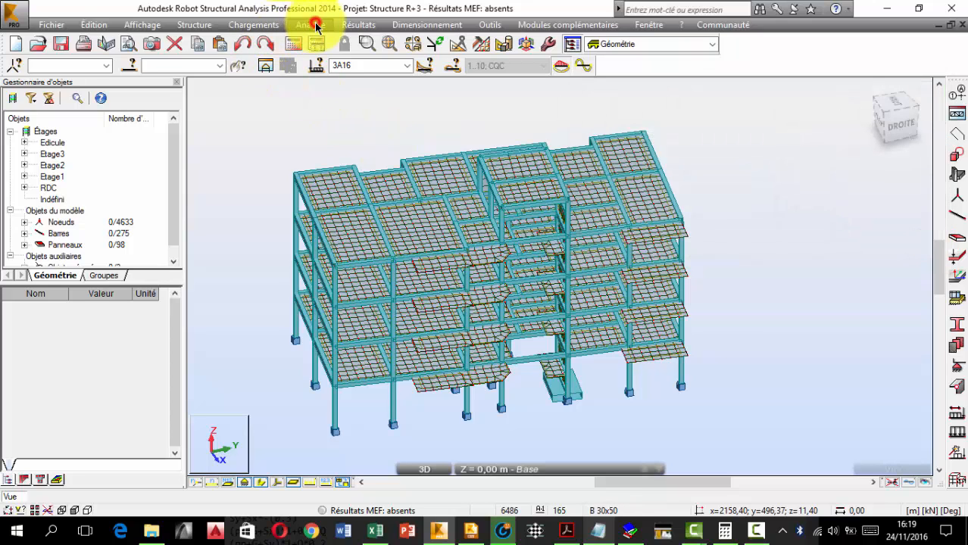
Try to calculate the structure, decline to continue without the DSC algorithm, and close the calculation messages
click(315, 25)
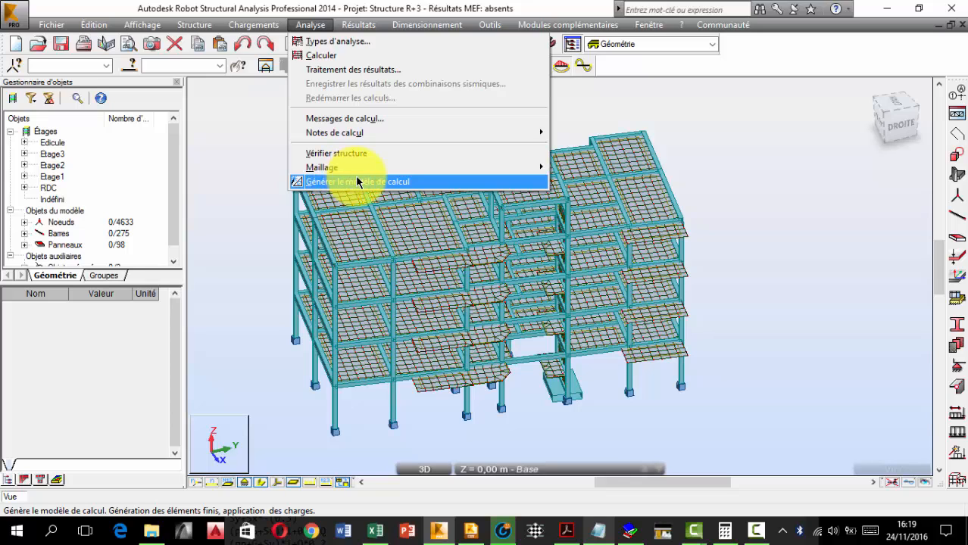
click(331, 12)
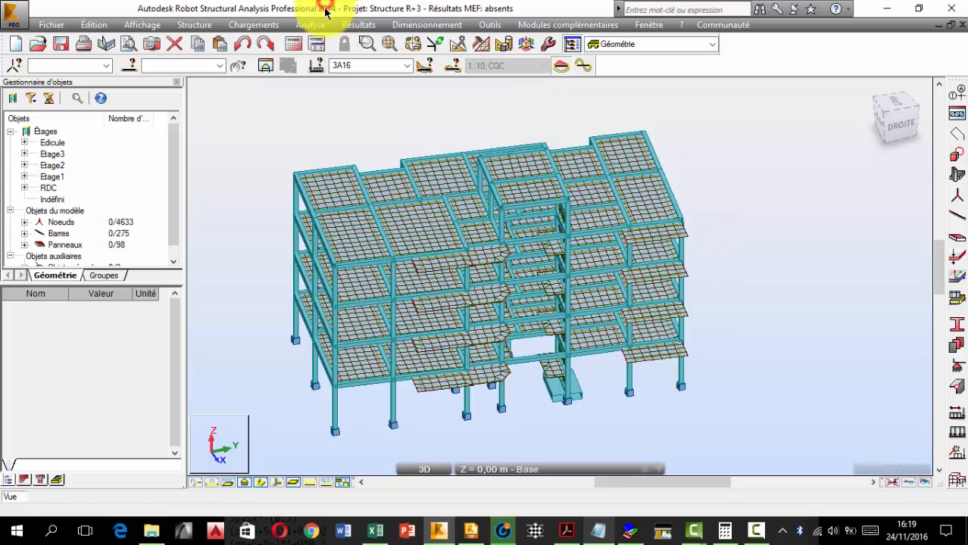
click(296, 45)
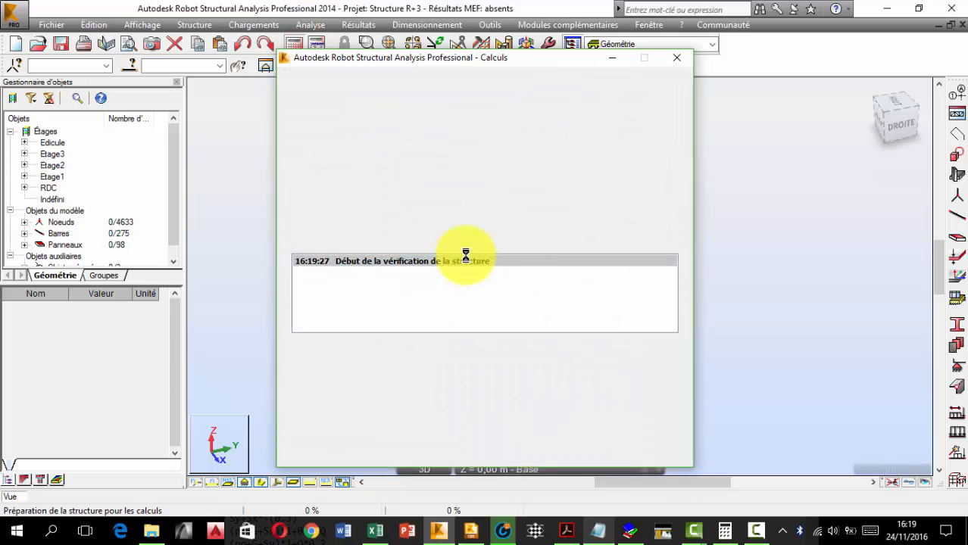
drag(450, 58, 620, 53)
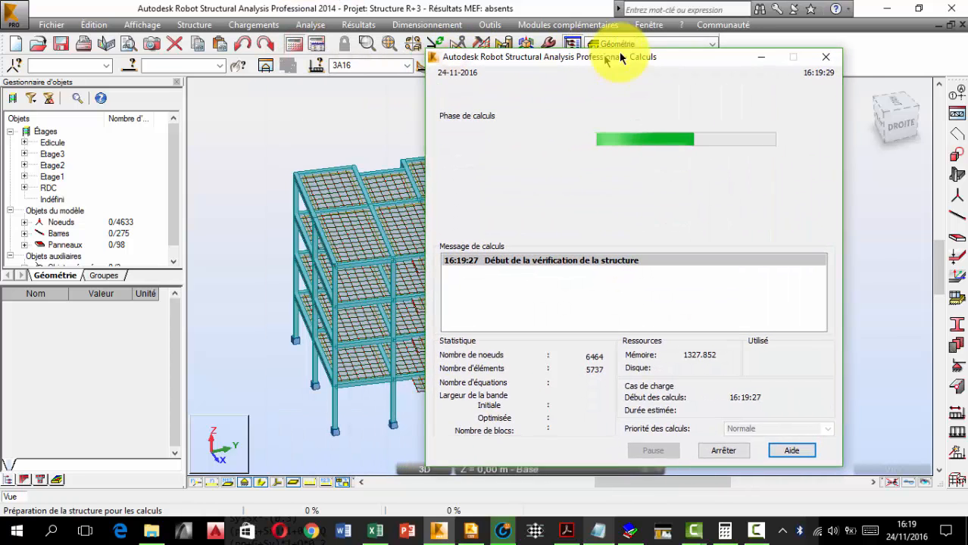
shift+middle_drag(377, 217, 334, 281)
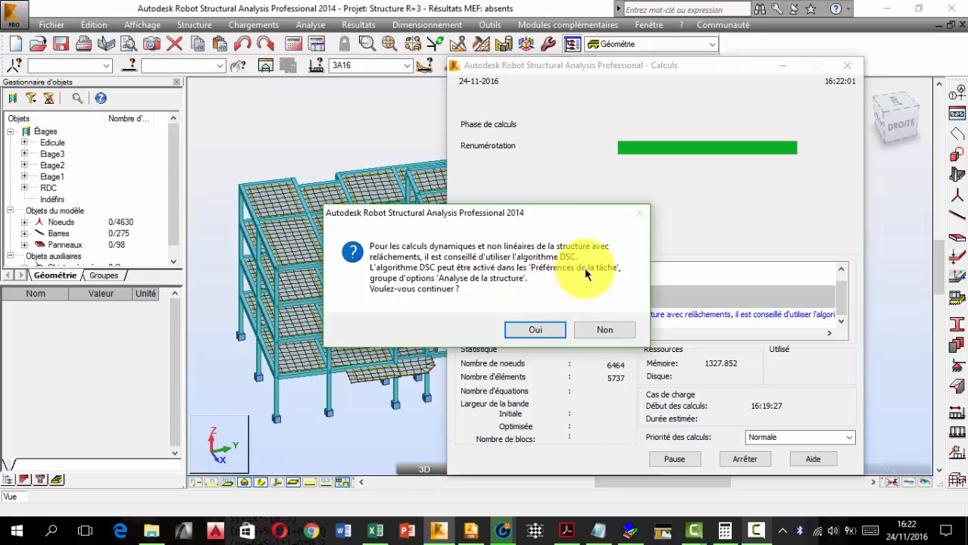
click(604, 331)
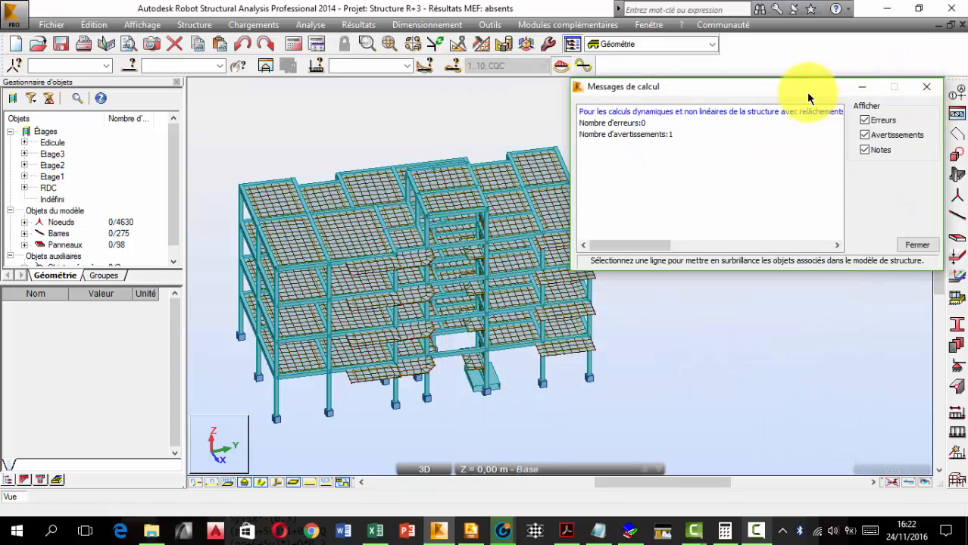
click(934, 89)
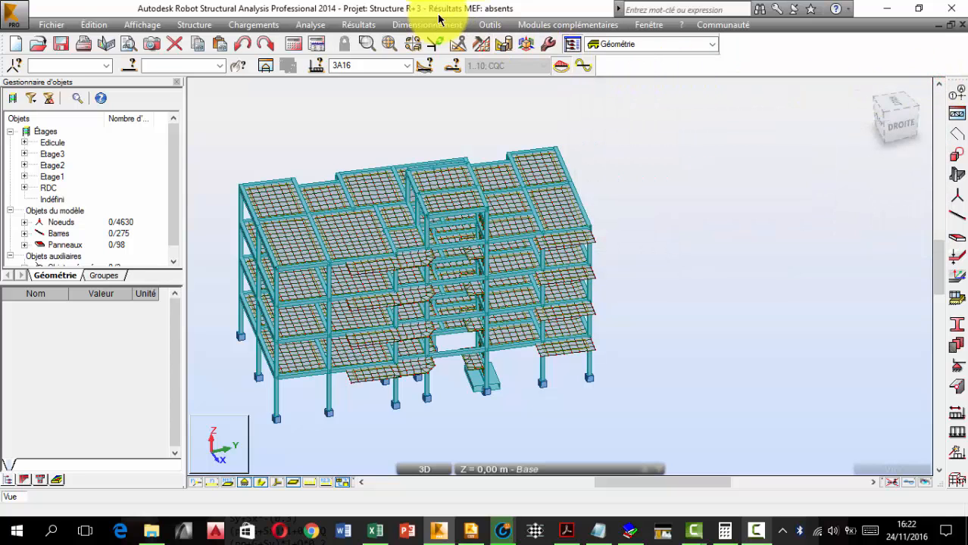
Enable the DSC algorithm for bar releases in the structure analysis settings of the job preferences
click(499, 30)
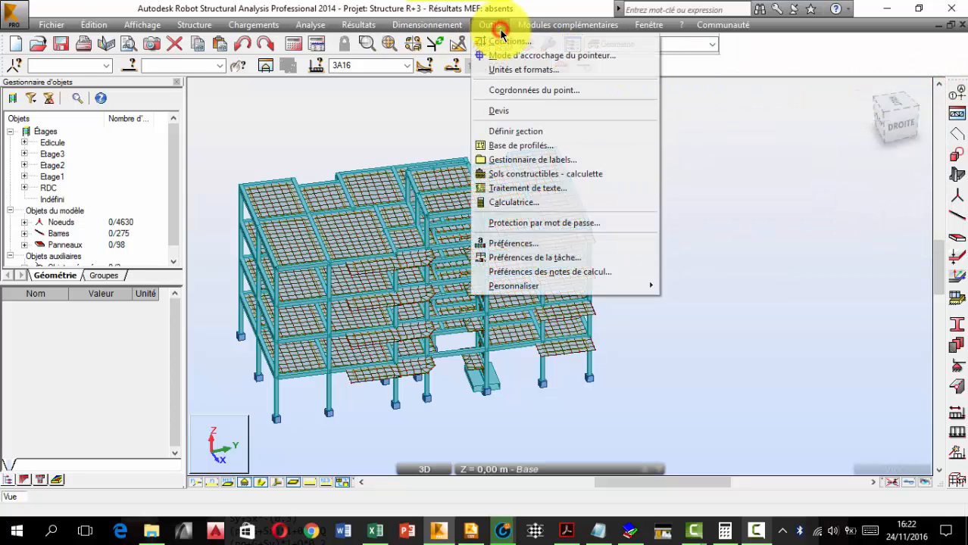
click(505, 258)
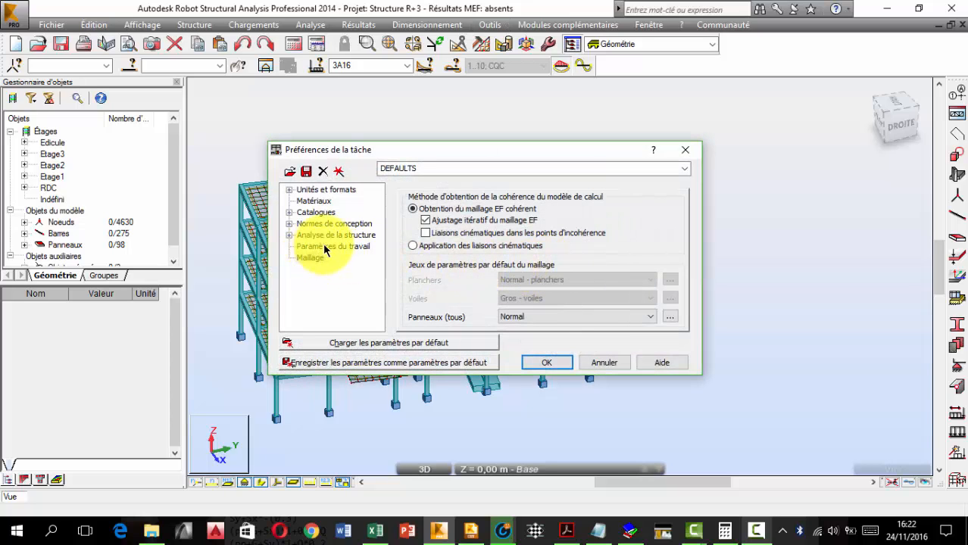
click(321, 236)
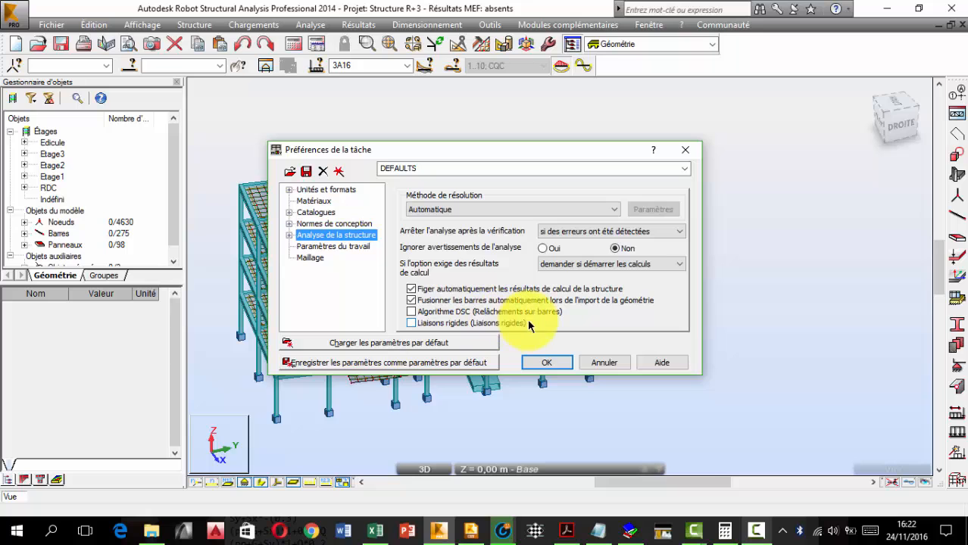
click(412, 312)
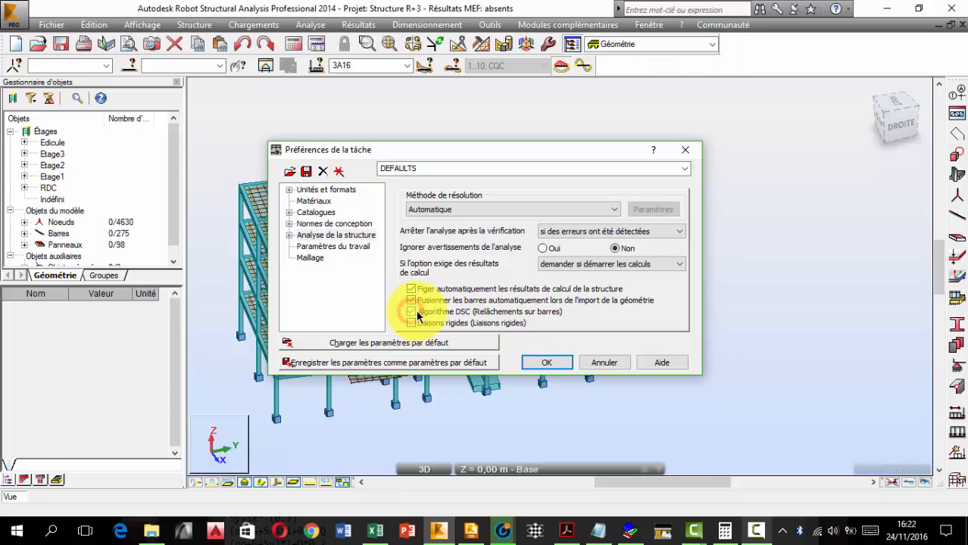
drag(511, 152, 666, 90)
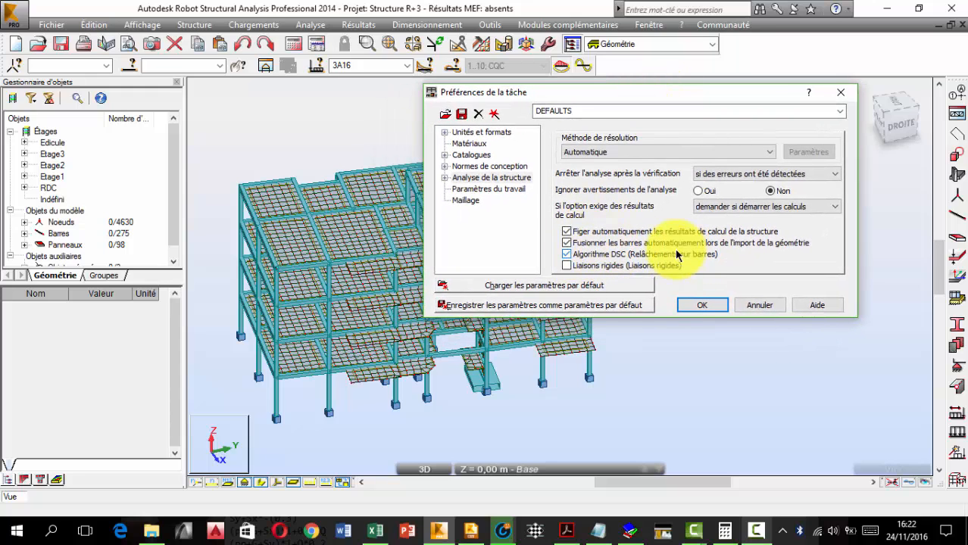
click(704, 305)
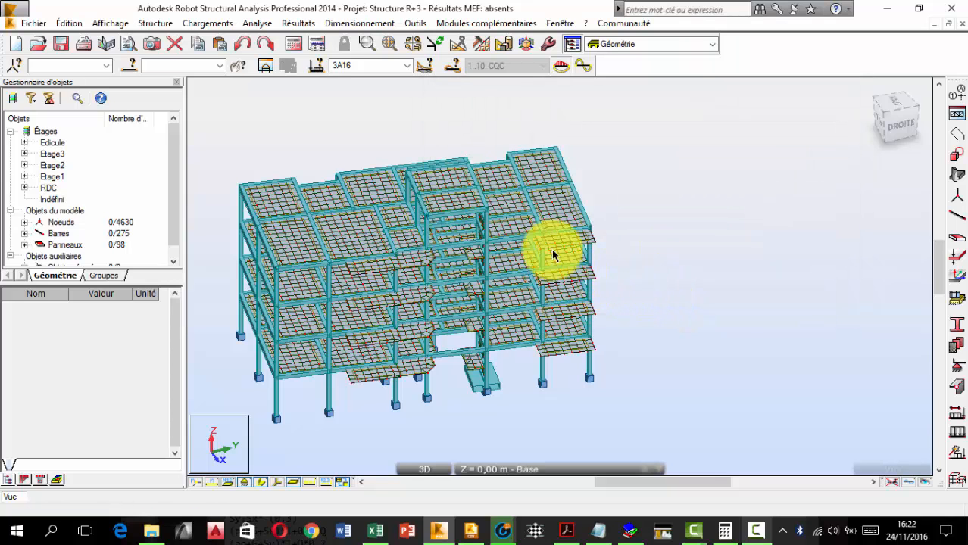
Relaunch the calculation of the whole structure with the DSC algorithm
click(295, 43)
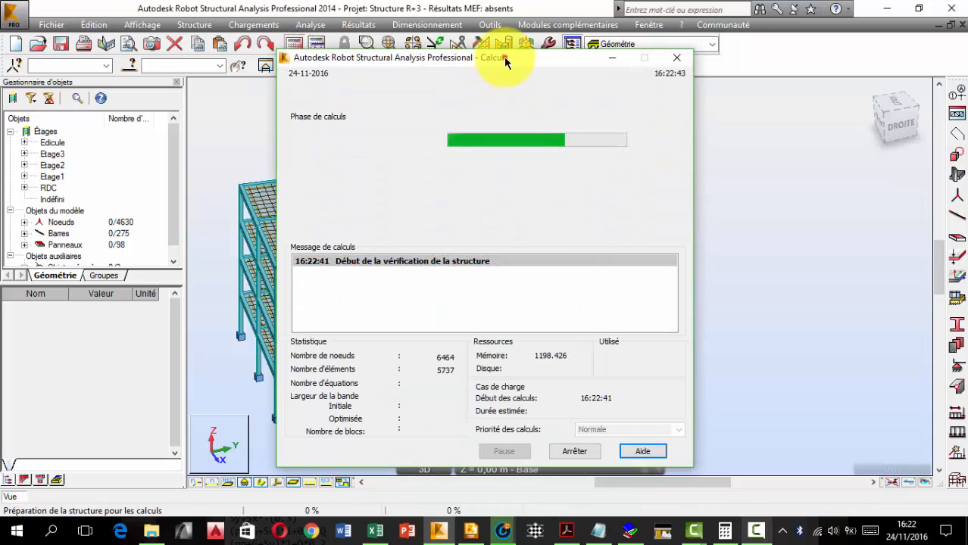
drag(506, 62, 571, 59)
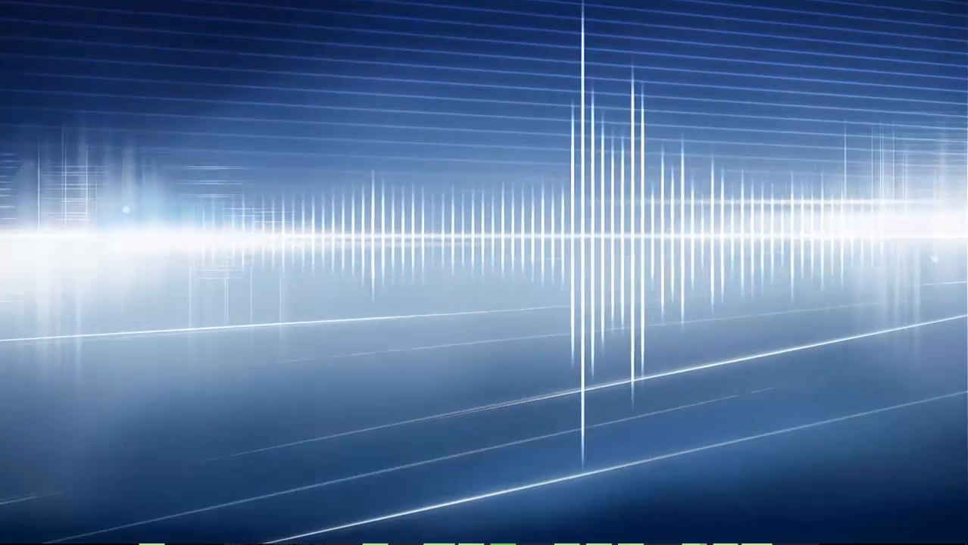